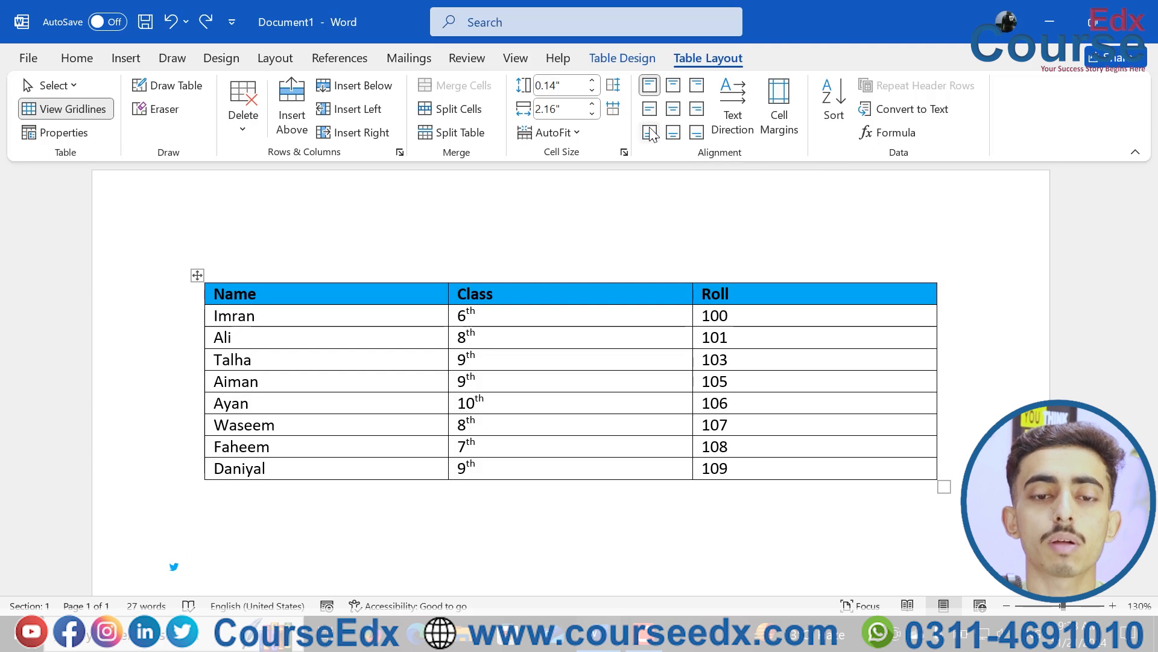
Increase the header row's height to about 1.06 inches, align the Name cell's text top center, and return it to top left
{"action": "left_click", "coordinate": [280, 301]}
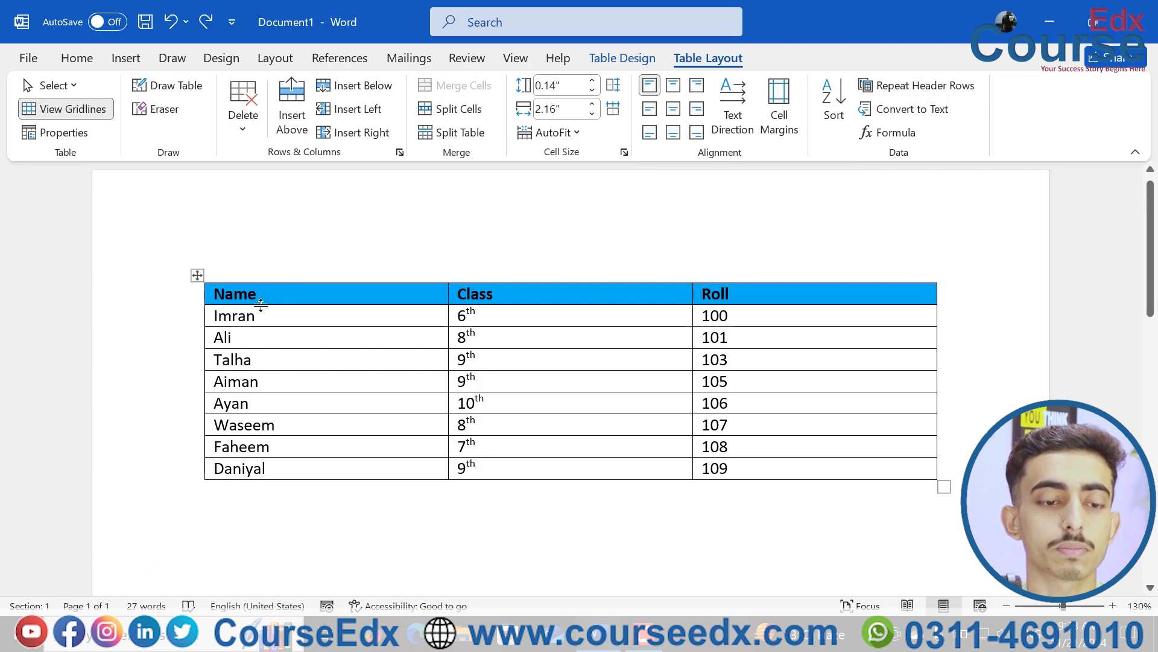
{"action": "left_click_drag", "start_coordinate": [260, 304], "coordinate": [259, 401]}
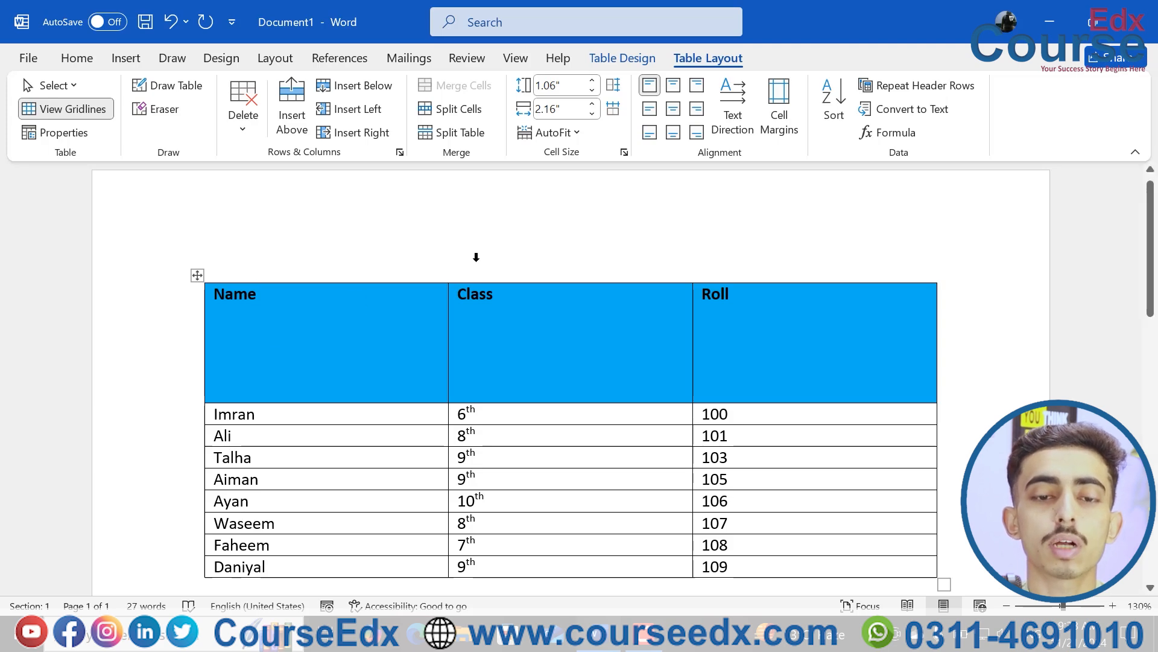
{"action": "left_click", "coordinate": [674, 86]}
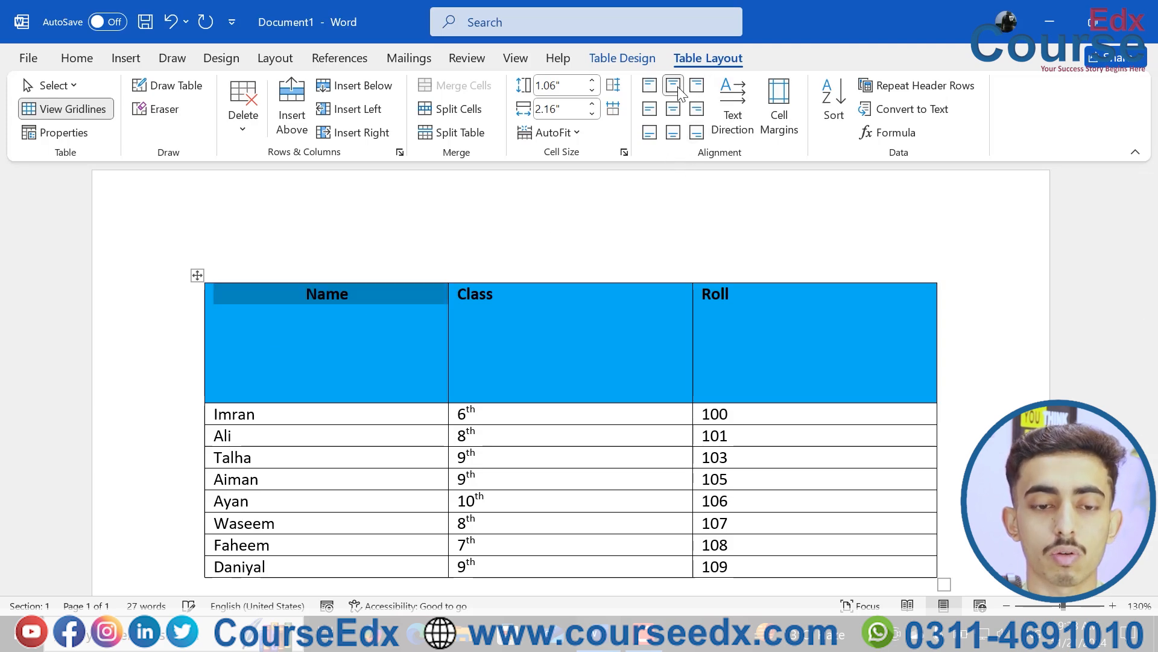
{"action": "left_click", "coordinate": [646, 87]}
Select the Name, Class and Roll header cells and align their text top center, followed by top right
{"action": "left_click", "coordinate": [218, 298]}
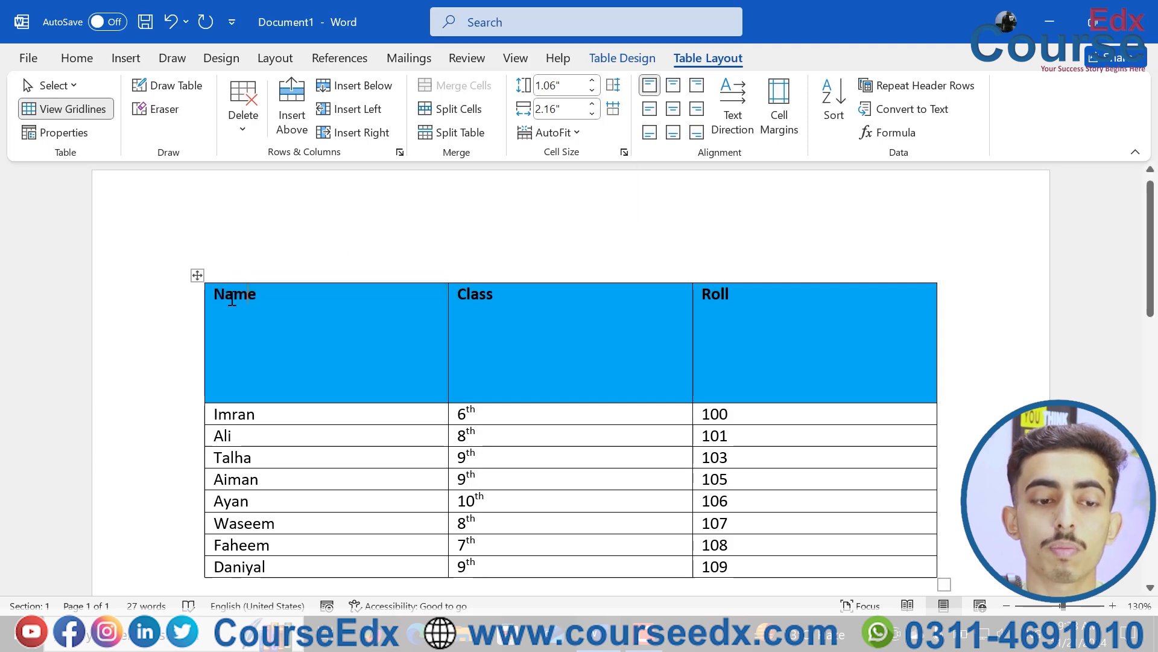
{"action": "left_click_drag", "start_coordinate": [218, 298], "coordinate": [768, 305]}
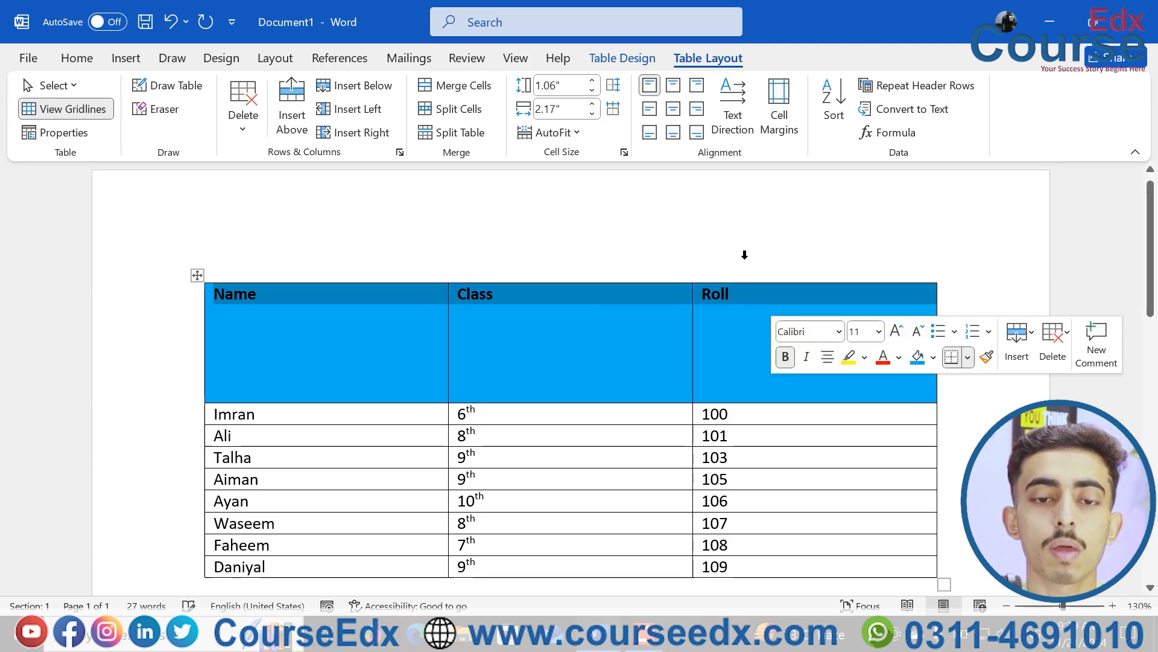
{"action": "left_click", "coordinate": [674, 90]}
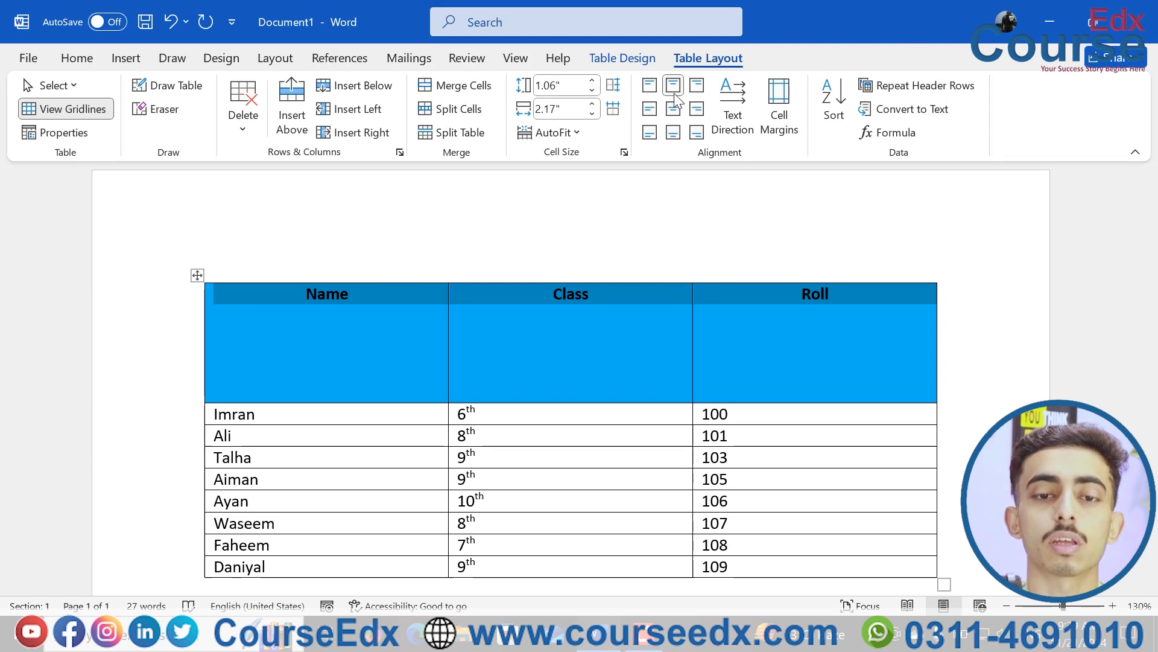
{"action": "left_click", "coordinate": [697, 87]}
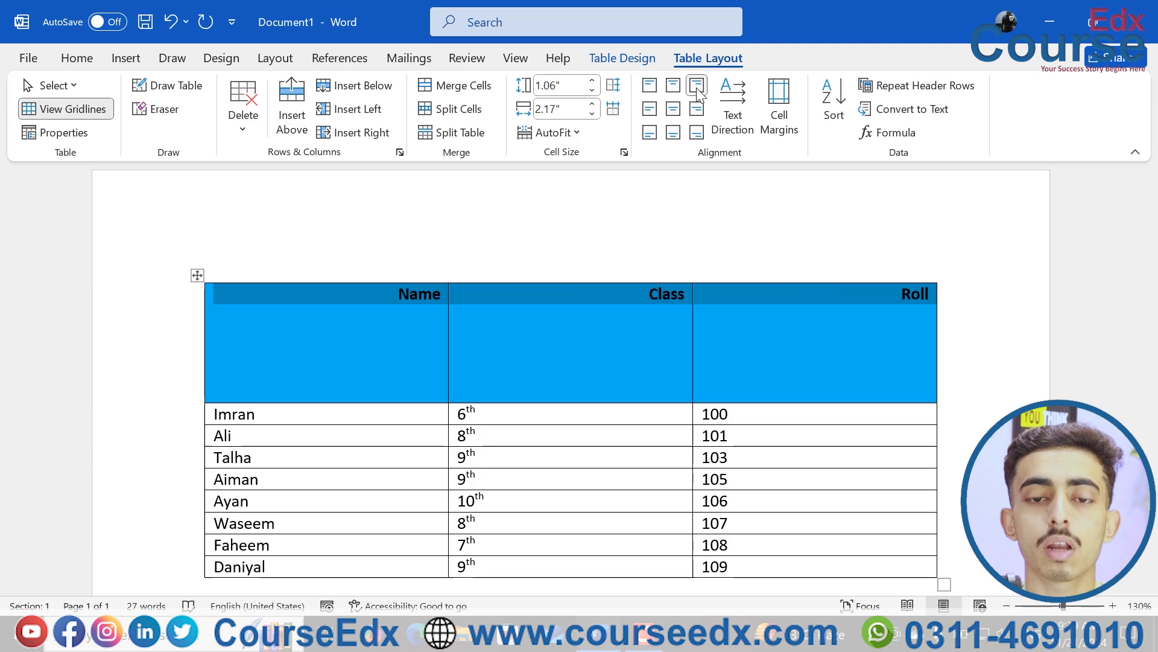
Align the header text center left, center and center right in turn, followed by bottom left, bottom center and bottom right
{"action": "left_click", "coordinate": [649, 111]}
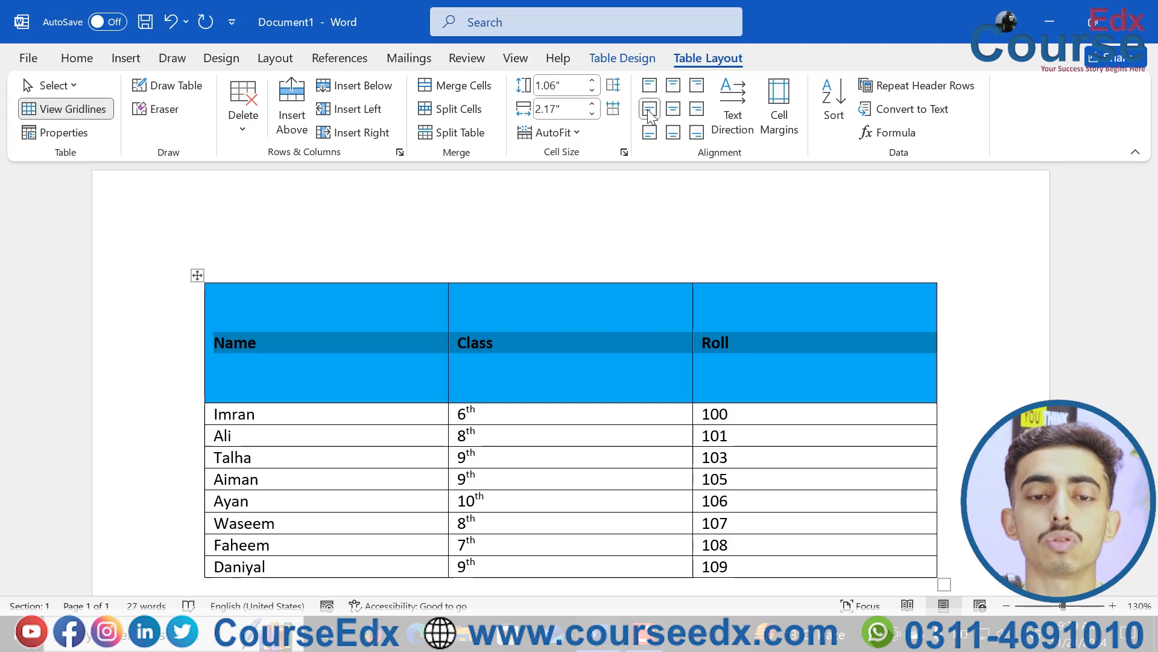
{"action": "left_click", "coordinate": [675, 112]}
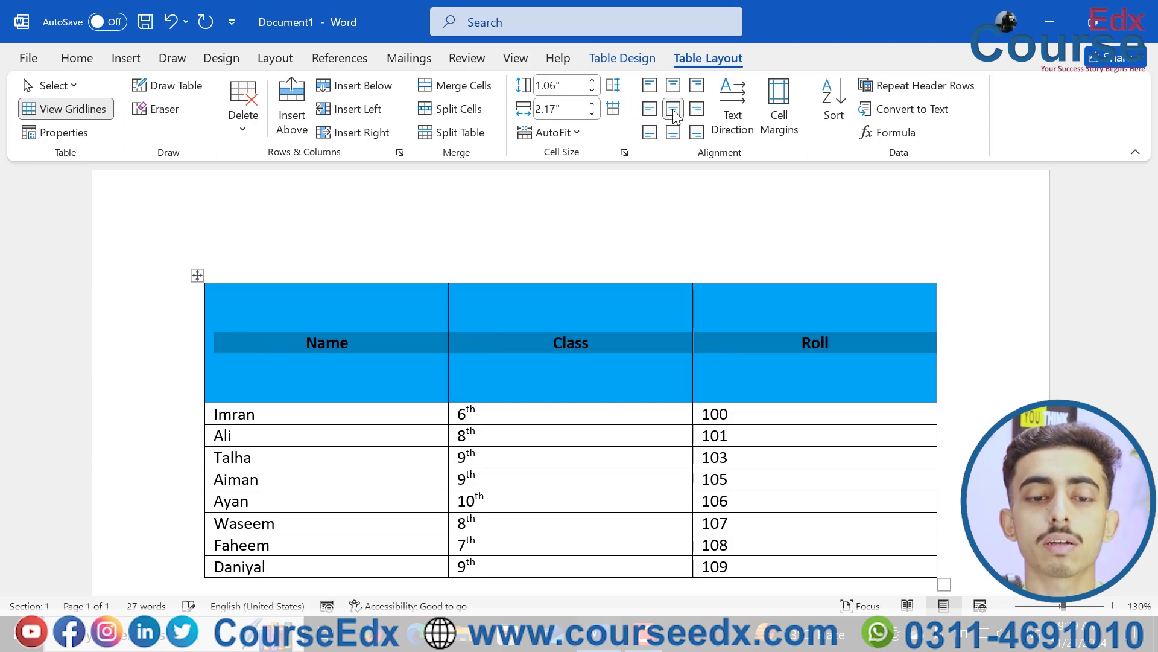
{"action": "left_click", "coordinate": [697, 111]}
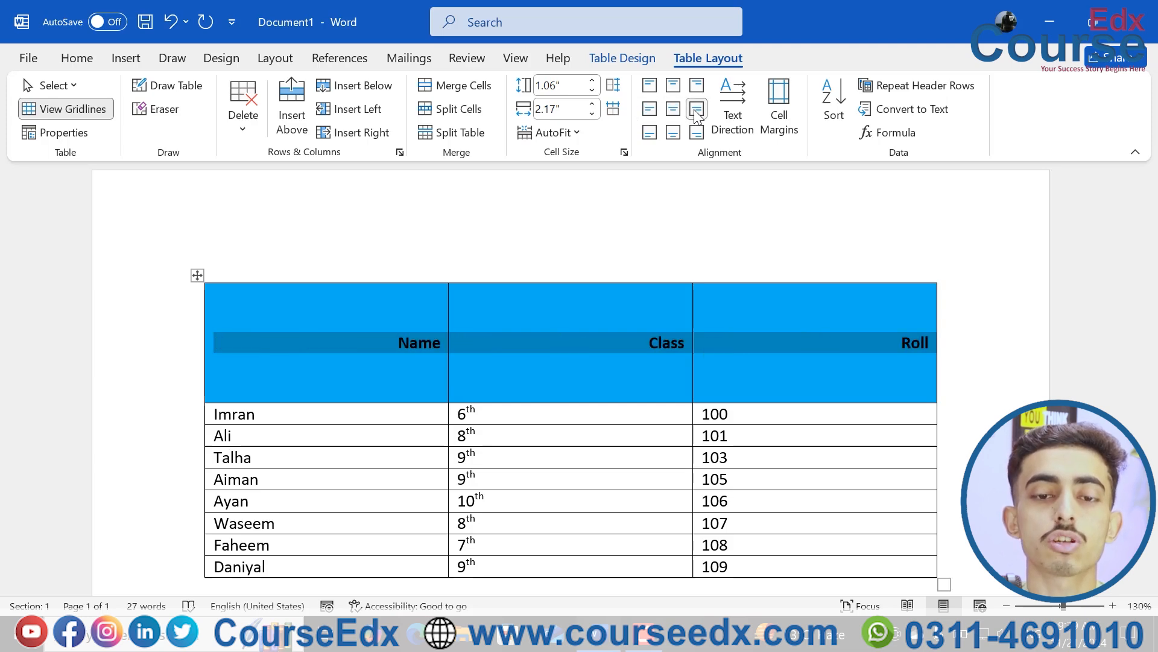
{"action": "left_click", "coordinate": [656, 134]}
{"action": "left_click", "coordinate": [673, 133]}
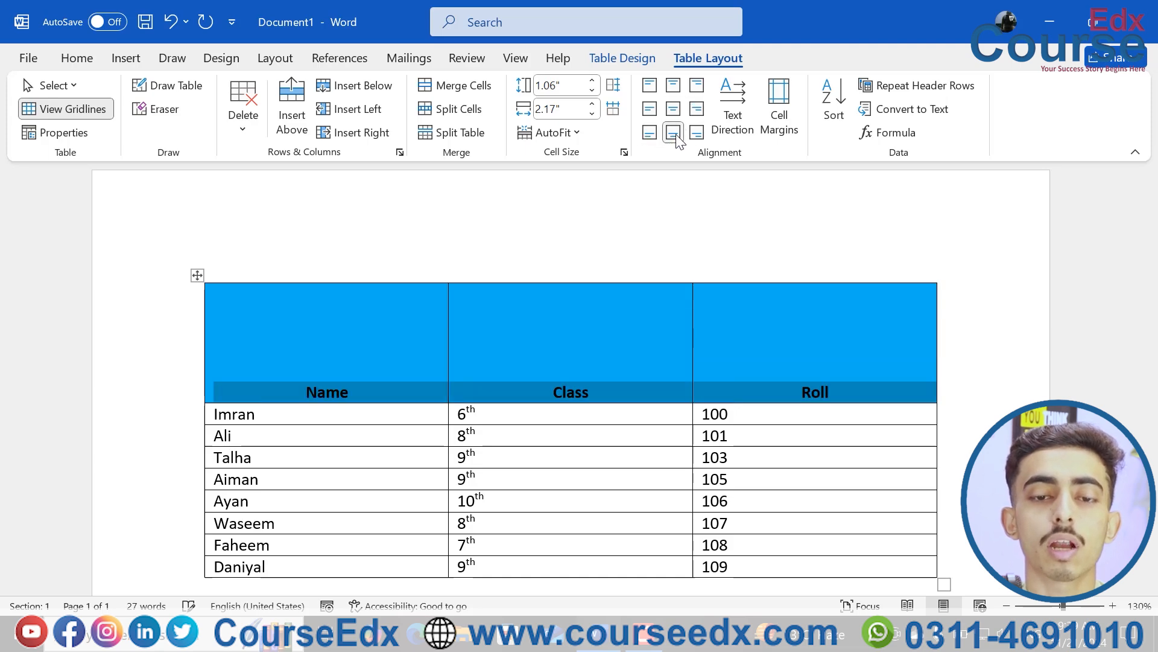
{"action": "left_click", "coordinate": [697, 133]}
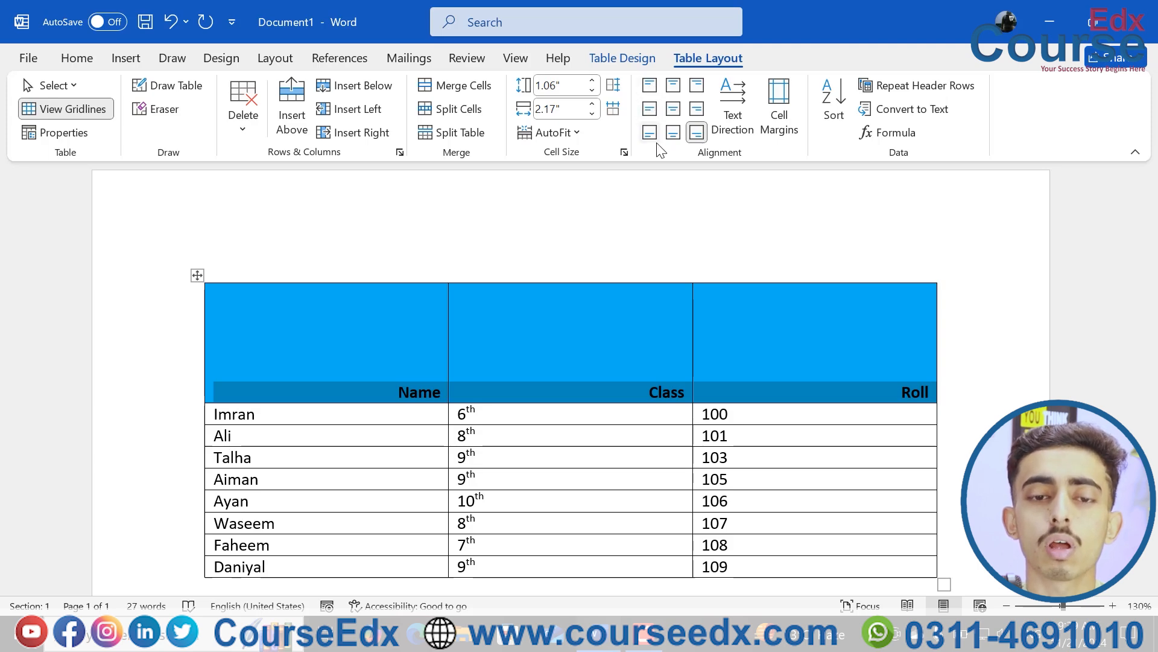
Reduce the header row's height to about 0.24 inches and align its text top left
{"action": "left_click", "coordinate": [327, 399]}
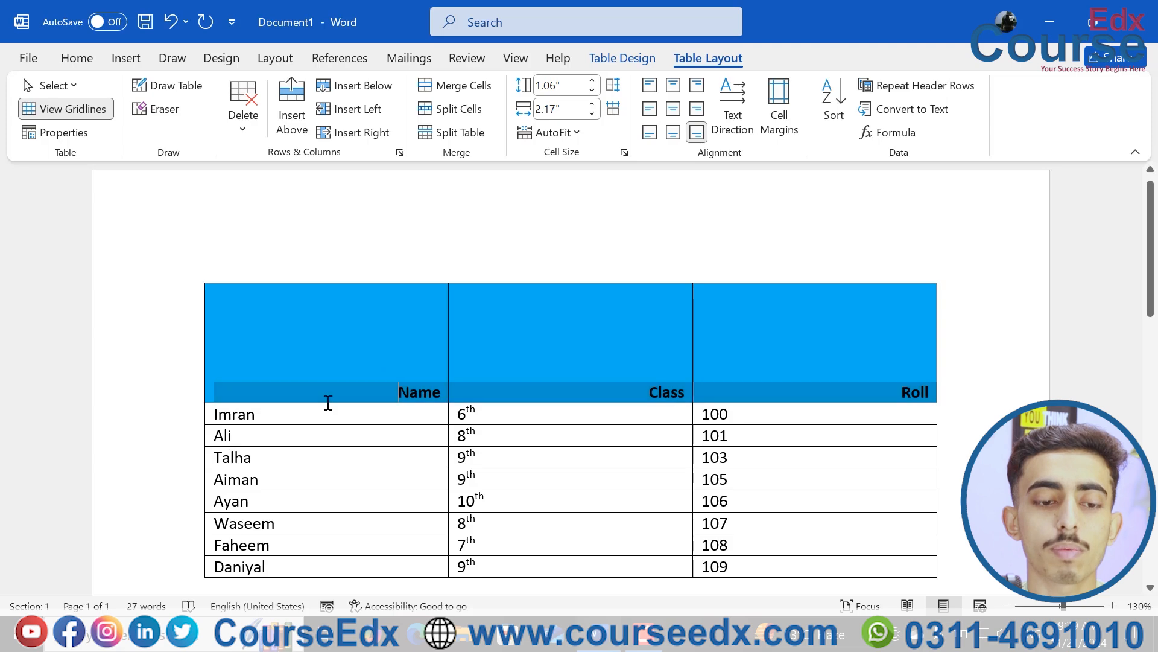
{"action": "left_click_drag", "start_coordinate": [326, 403], "coordinate": [718, 284]}
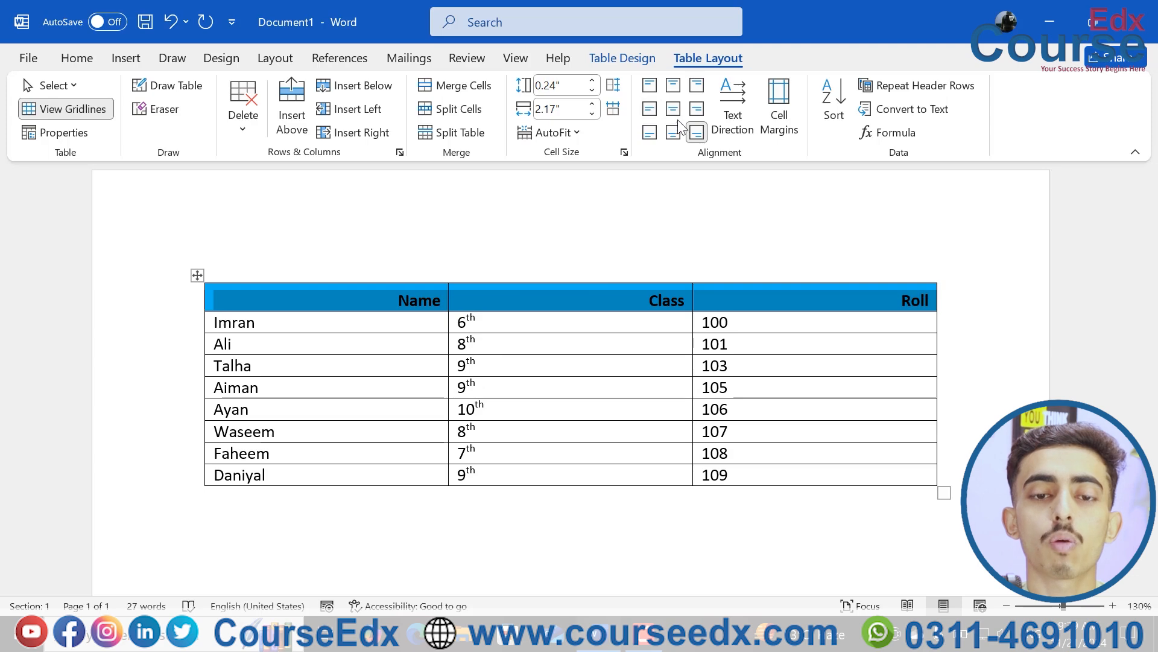
{"action": "left_click", "coordinate": [650, 84]}
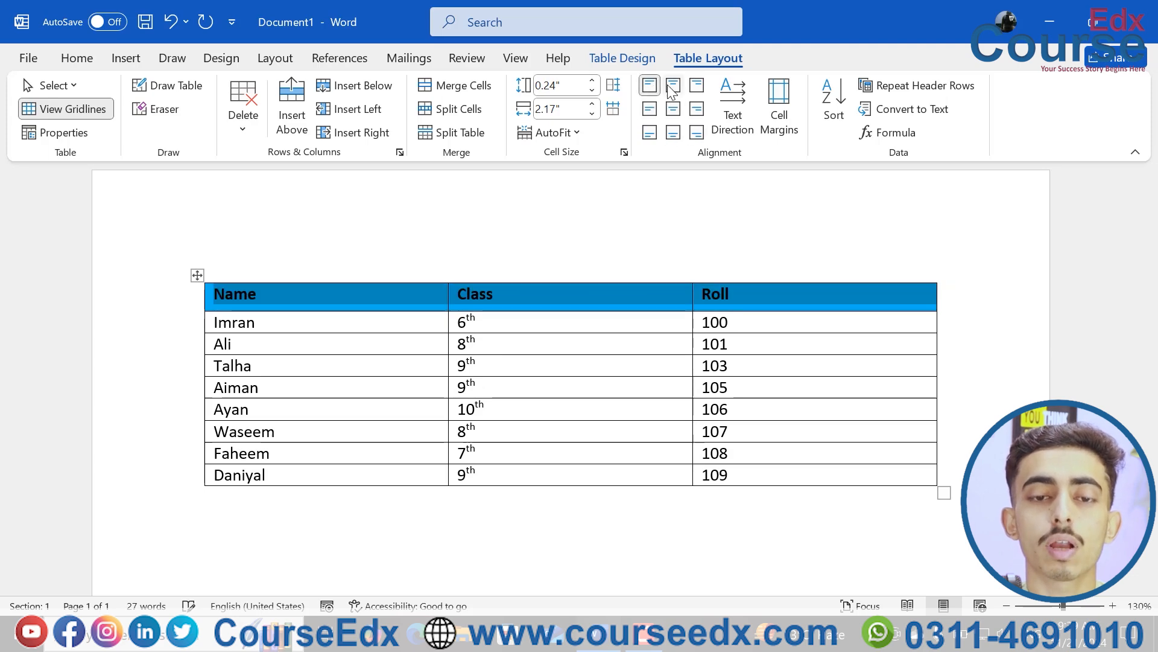
Compare the top center, top right and top left alignments on the header row's text, ending with top left
{"action": "left_click", "coordinate": [676, 86]}
{"action": "left_click", "coordinate": [697, 86]}
{"action": "left_click", "coordinate": [675, 88]}
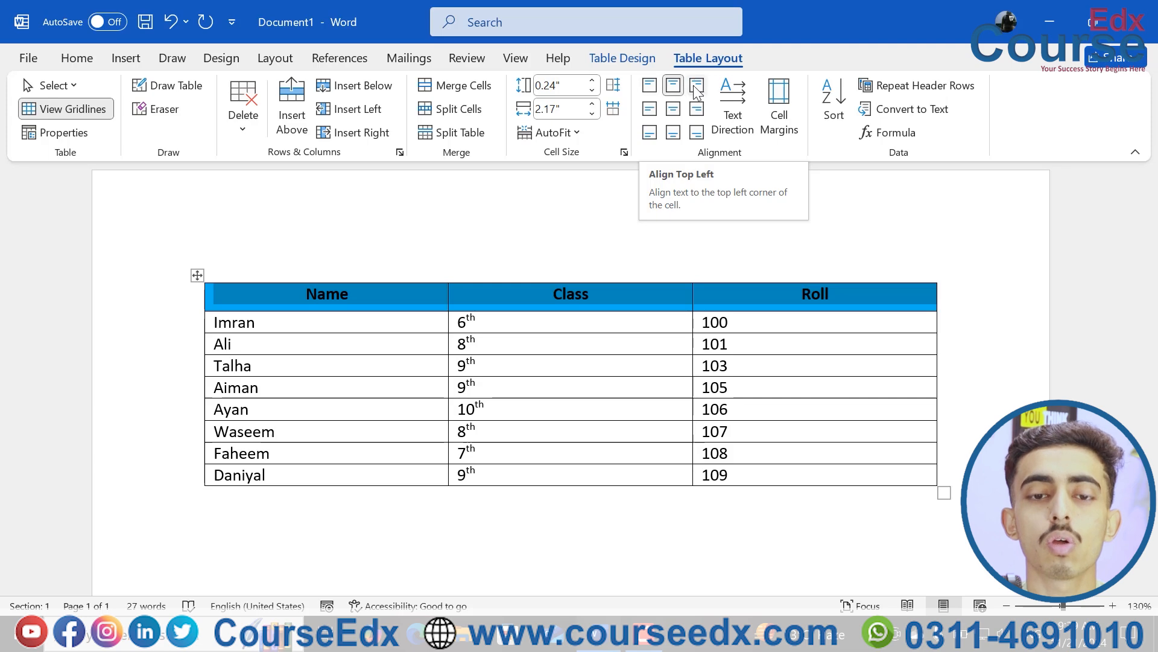
{"action": "left_click", "coordinate": [697, 87]}
{"action": "left_click", "coordinate": [675, 88]}
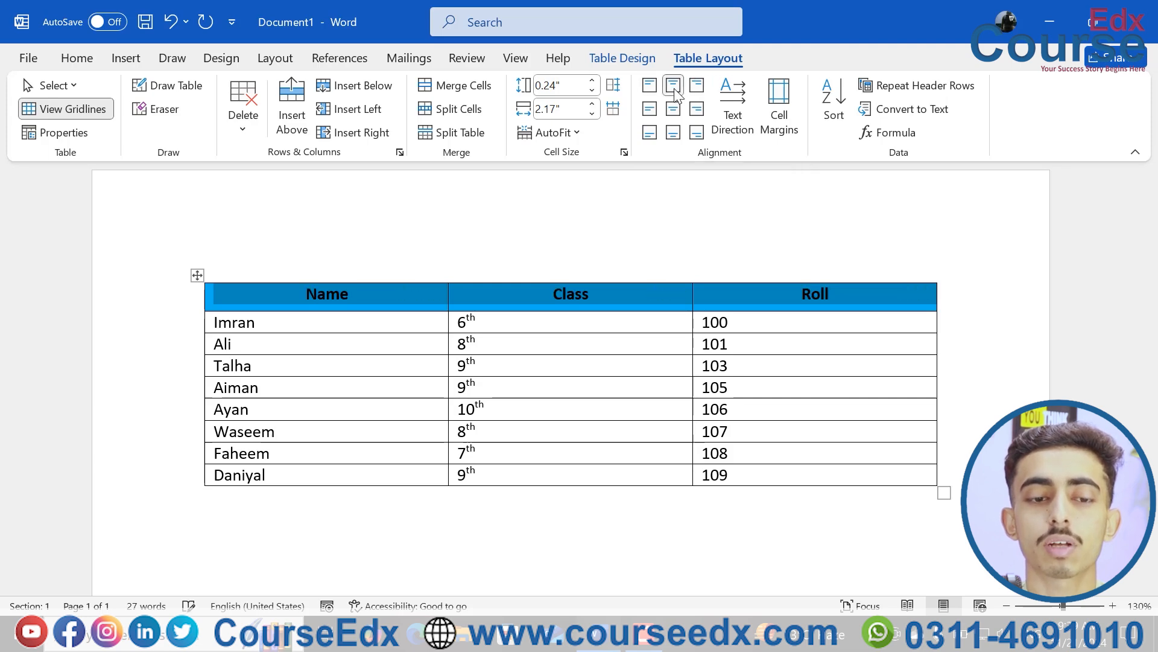
{"action": "left_click", "coordinate": [650, 88]}
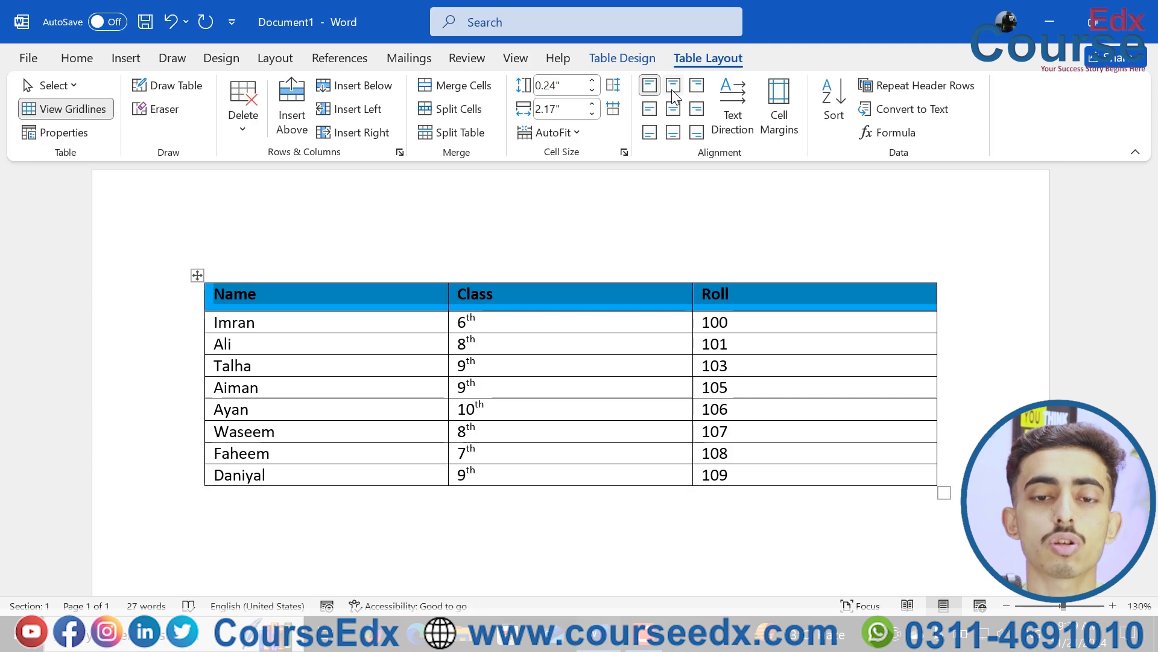
{"action": "left_click", "coordinate": [672, 89]}
{"action": "left_click", "coordinate": [657, 90]}
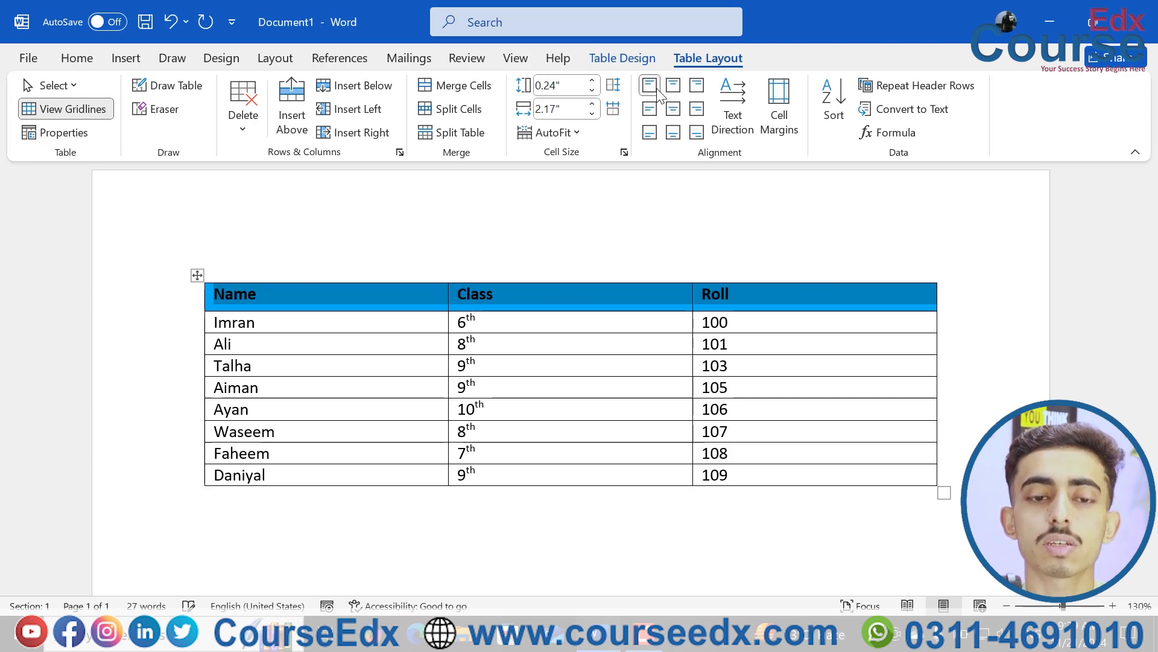
Cycle the header row's text direction through its vertical and horizontal orientations, ending with vertical text reading upward
{"action": "left_click", "coordinate": [737, 96]}
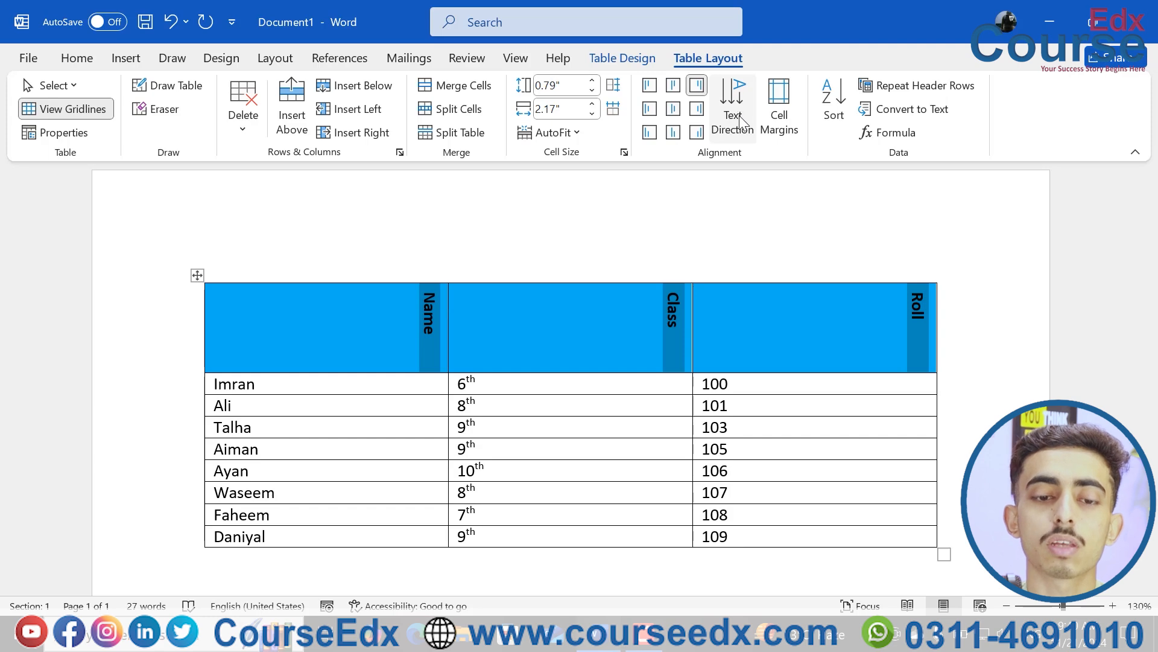
{"action": "left_click", "coordinate": [739, 118]}
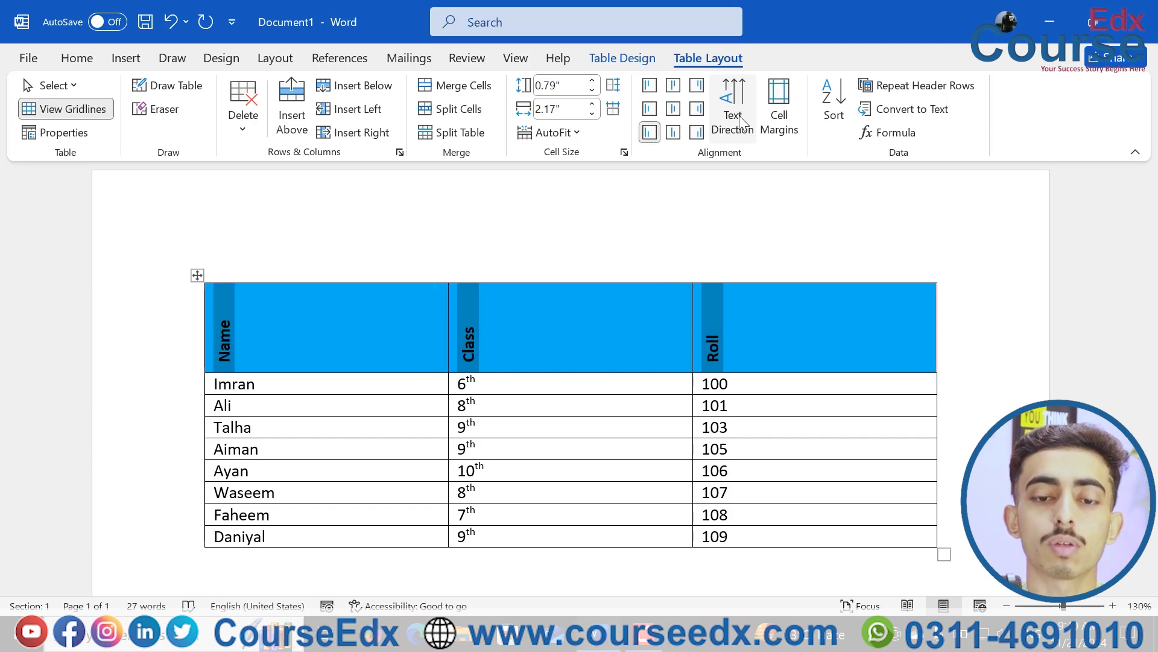
{"action": "left_click", "coordinate": [742, 121]}
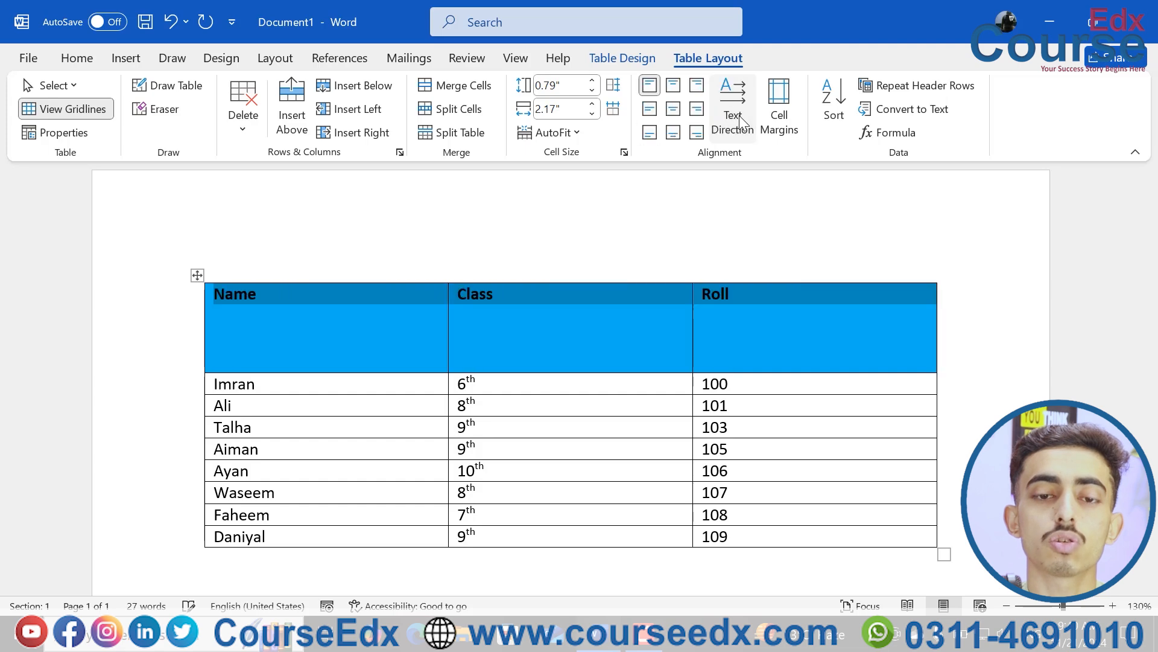
{"action": "left_click", "coordinate": [741, 122]}
{"action": "left_click", "coordinate": [741, 121]}
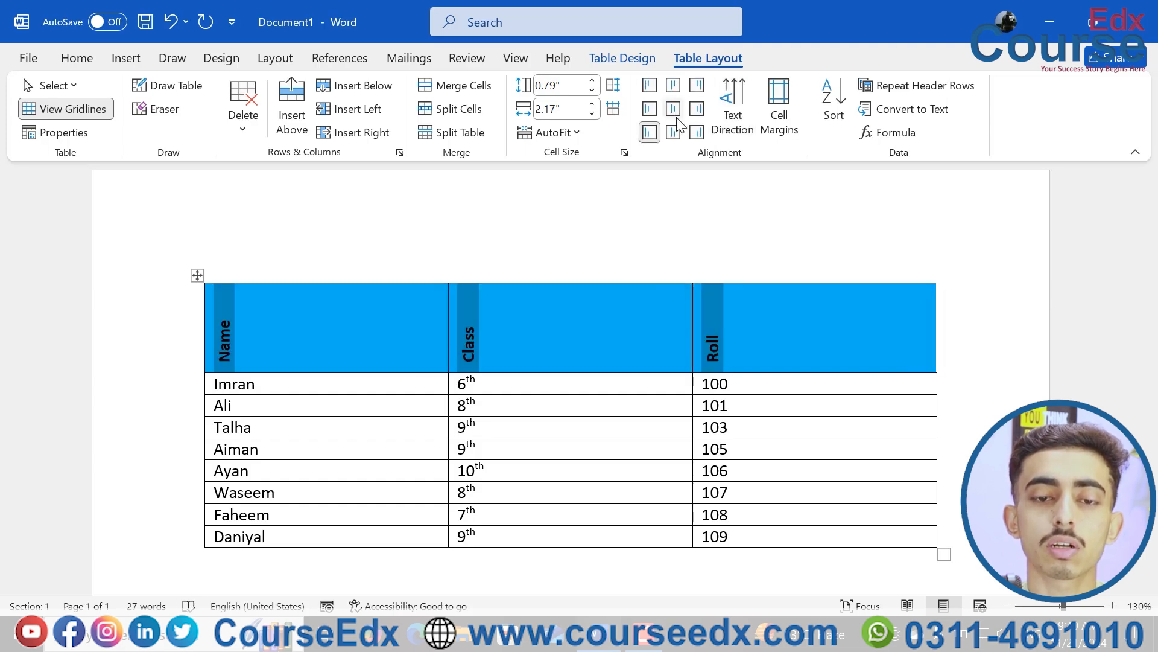
Align the vertical header text bottom center, bottom left and bottom right in turn
{"action": "left_click", "coordinate": [674, 132]}
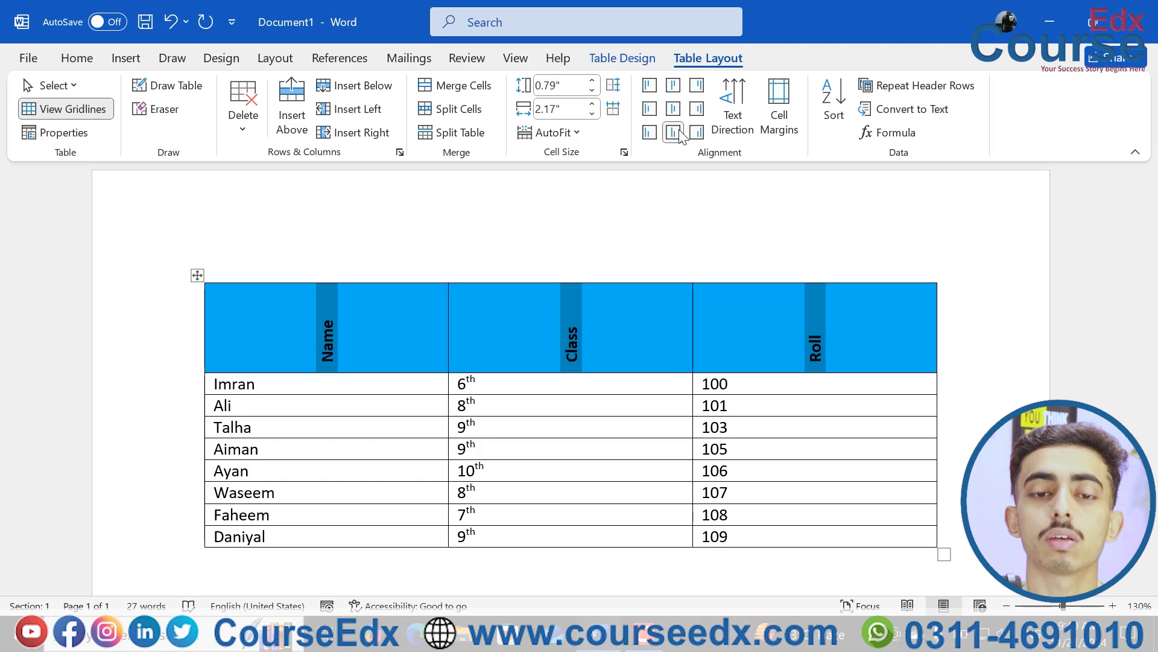
{"action": "left_click", "coordinate": [650, 132]}
{"action": "left_click", "coordinate": [697, 132]}
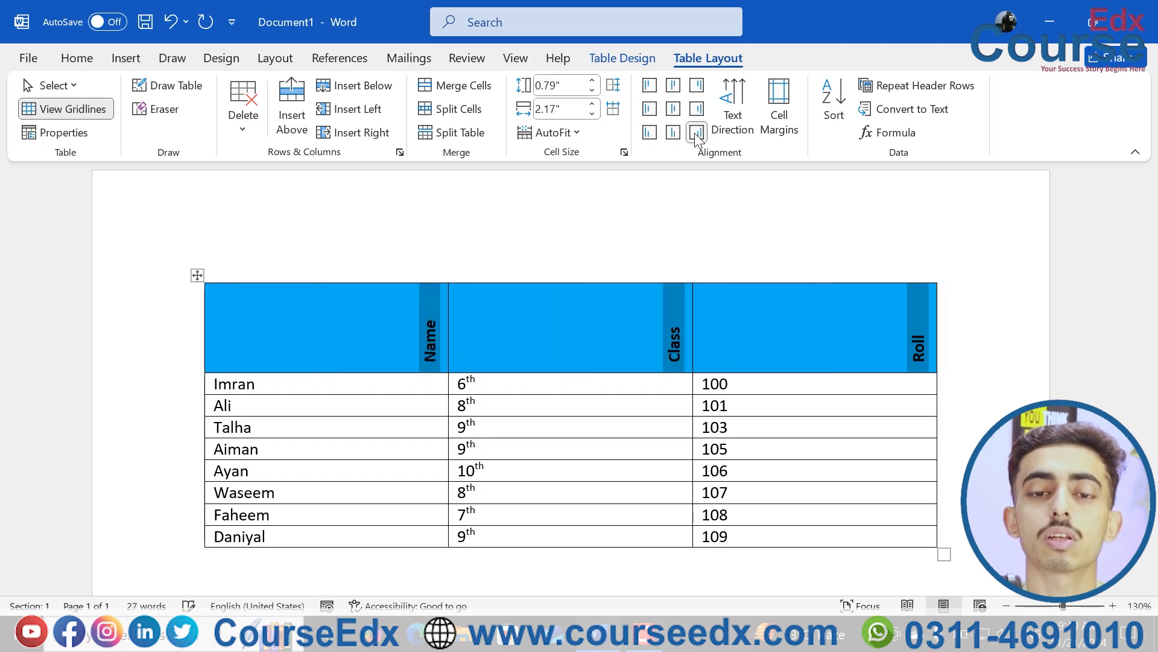
Return the header text to horizontal direction and reduce the header row's height to about 0.12 inches
{"action": "left_click", "coordinate": [732, 120]}
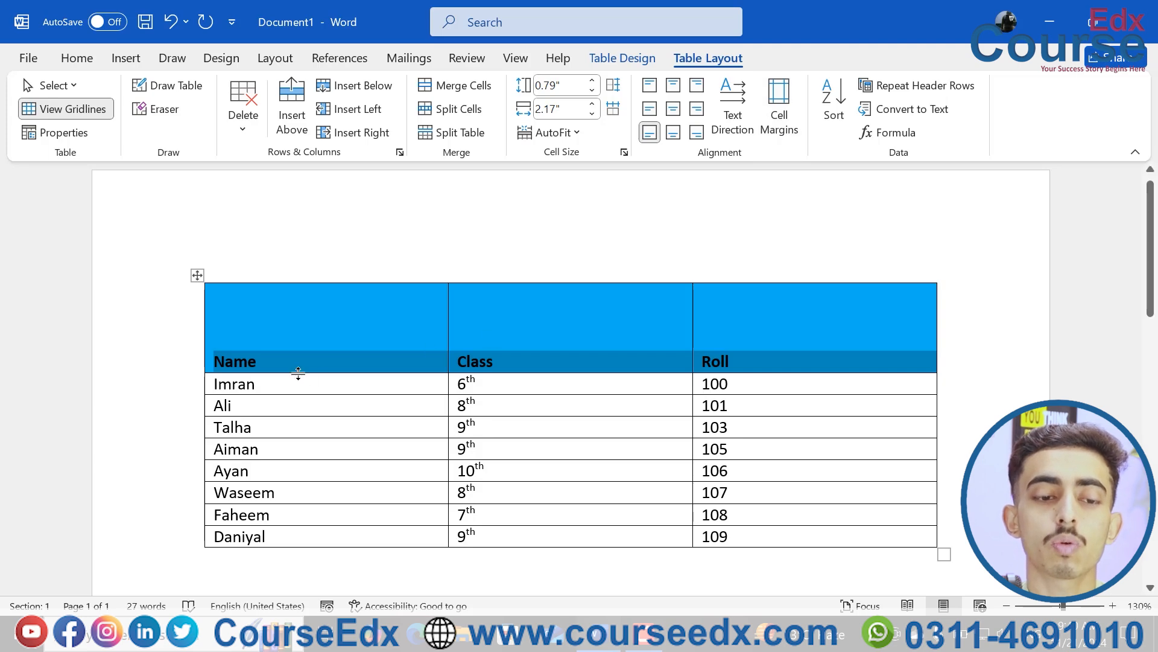
{"action": "left_click_drag", "start_coordinate": [298, 373], "coordinate": [298, 304]}
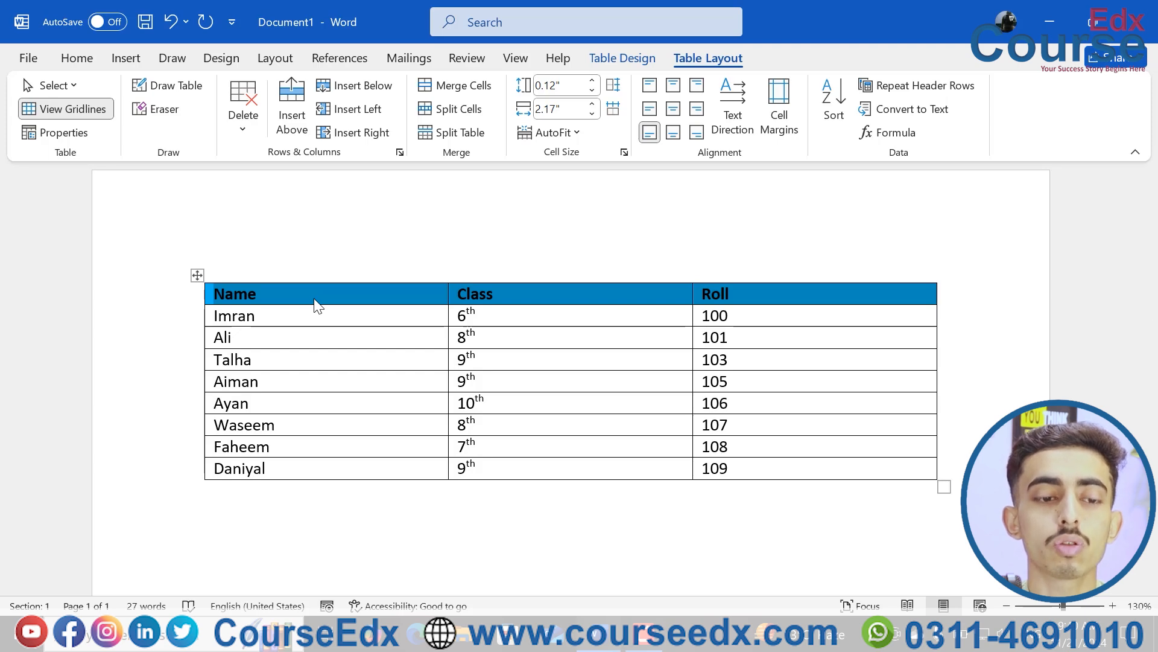
{"action": "left_click", "coordinate": [263, 302]}
Increase the header row's height to about 0.74 inches and align the three header cells' text top left
{"action": "scroll", "coordinate": [220, 296], "scroll_direction": "up", "scroll_amount": 2}
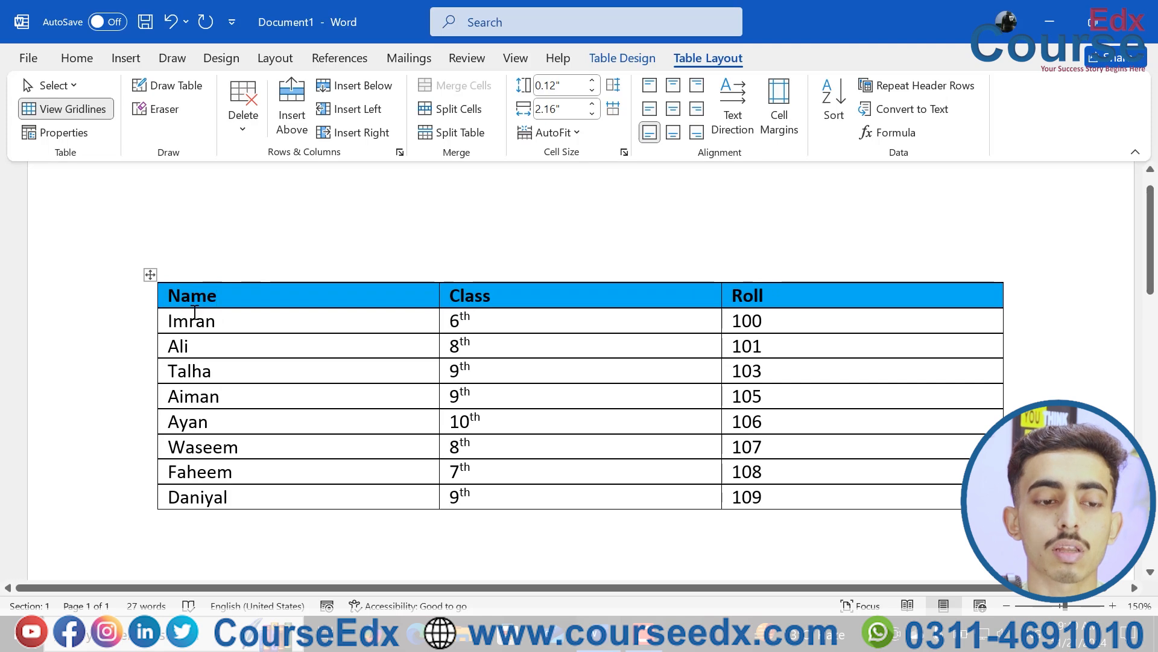
{"action": "left_click_drag", "start_coordinate": [194, 308], "coordinate": [736, 328]}
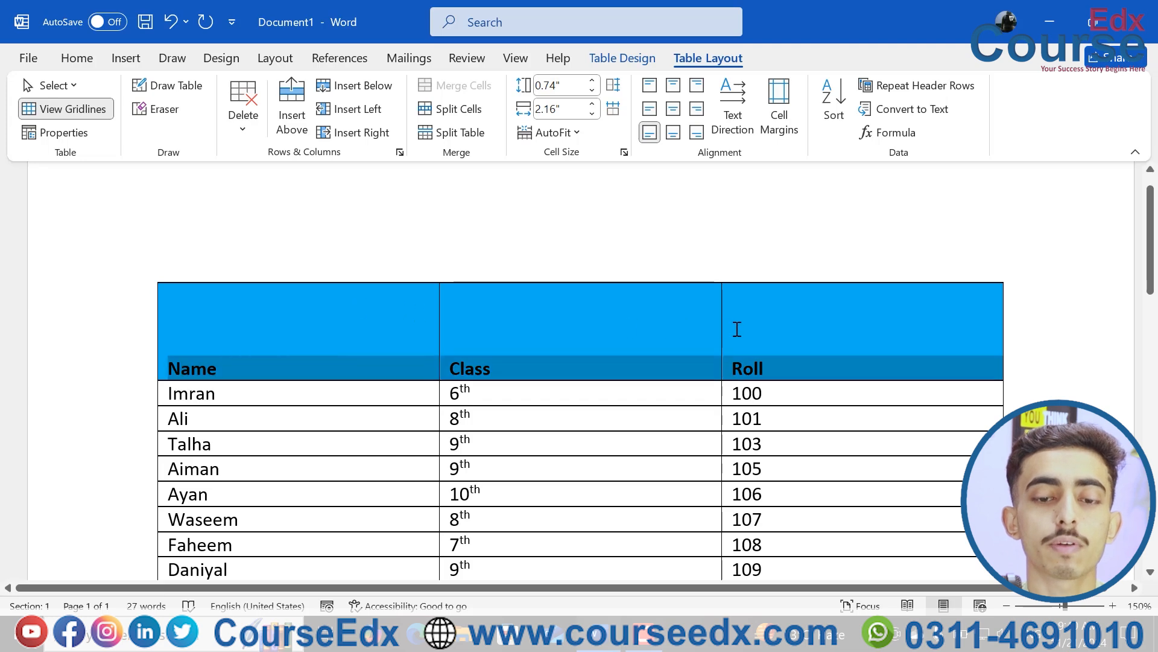
{"action": "left_click", "coordinate": [649, 88]}
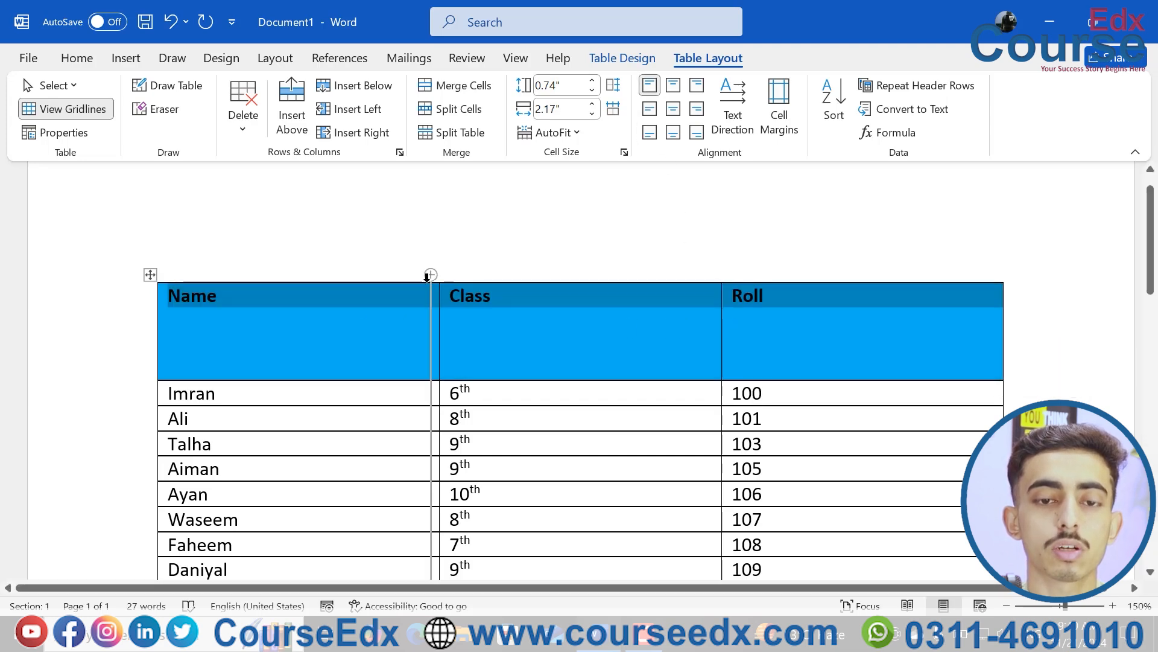
Set the table's default cell margins to 0.07 inches at the top and 0.15 inches at the left
{"action": "scroll", "coordinate": [427, 276], "scroll_direction": "up", "scroll_amount": 1}
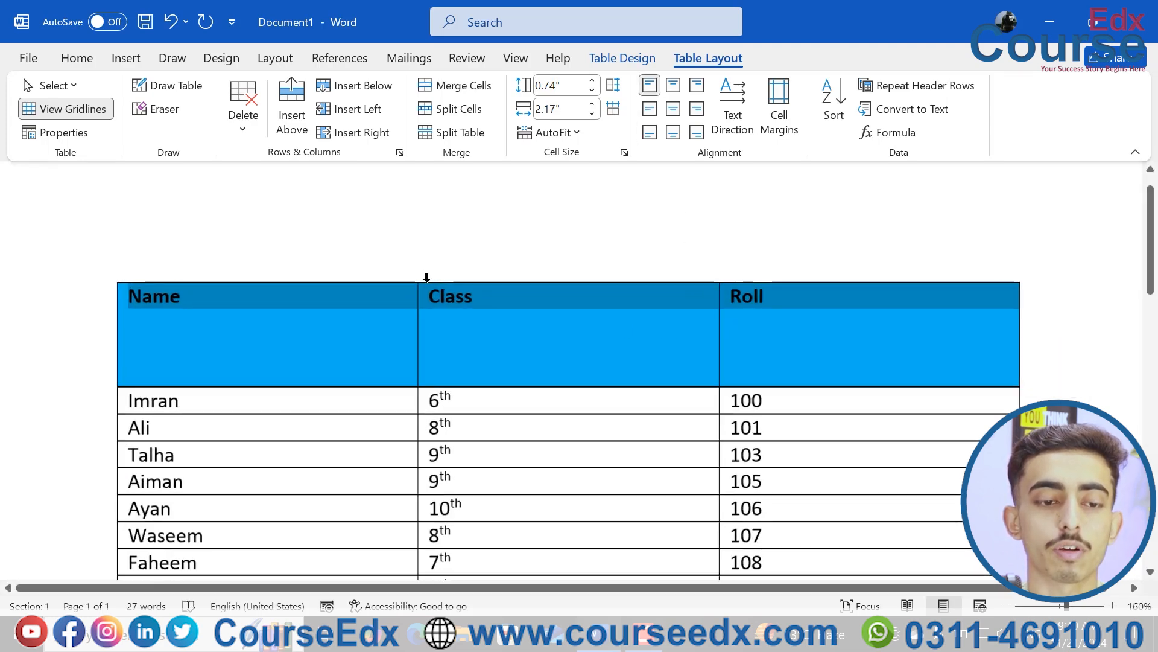
{"action": "left_click", "coordinate": [775, 121]}
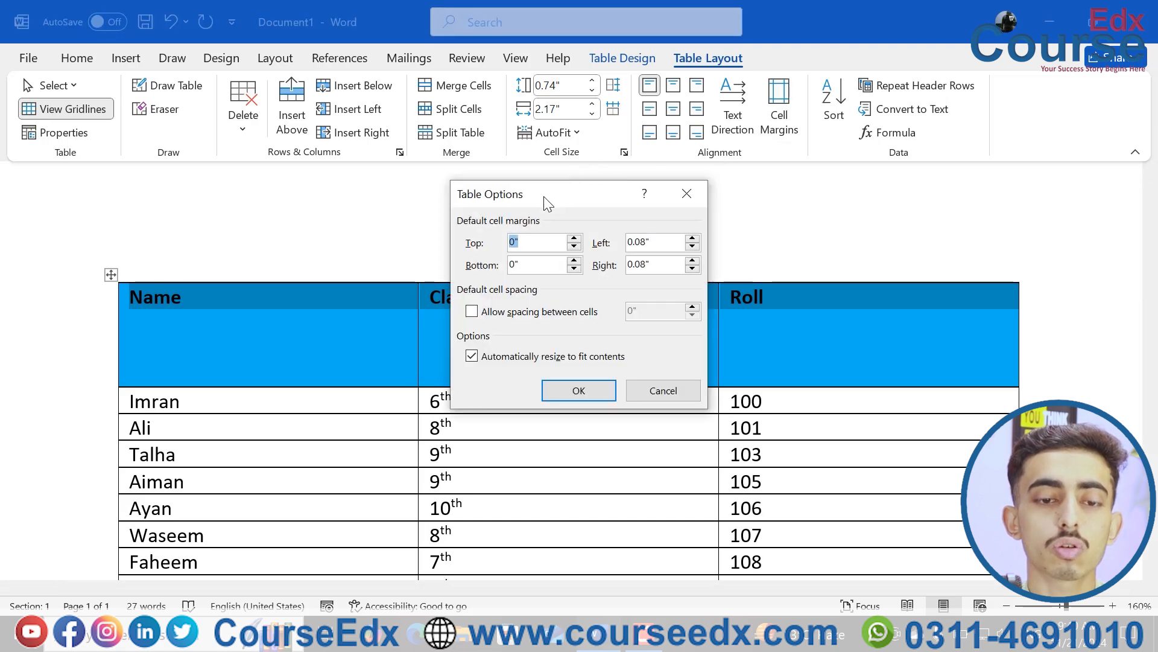
{"action": "left_click_drag", "start_coordinate": [547, 202], "coordinate": [645, 168]}
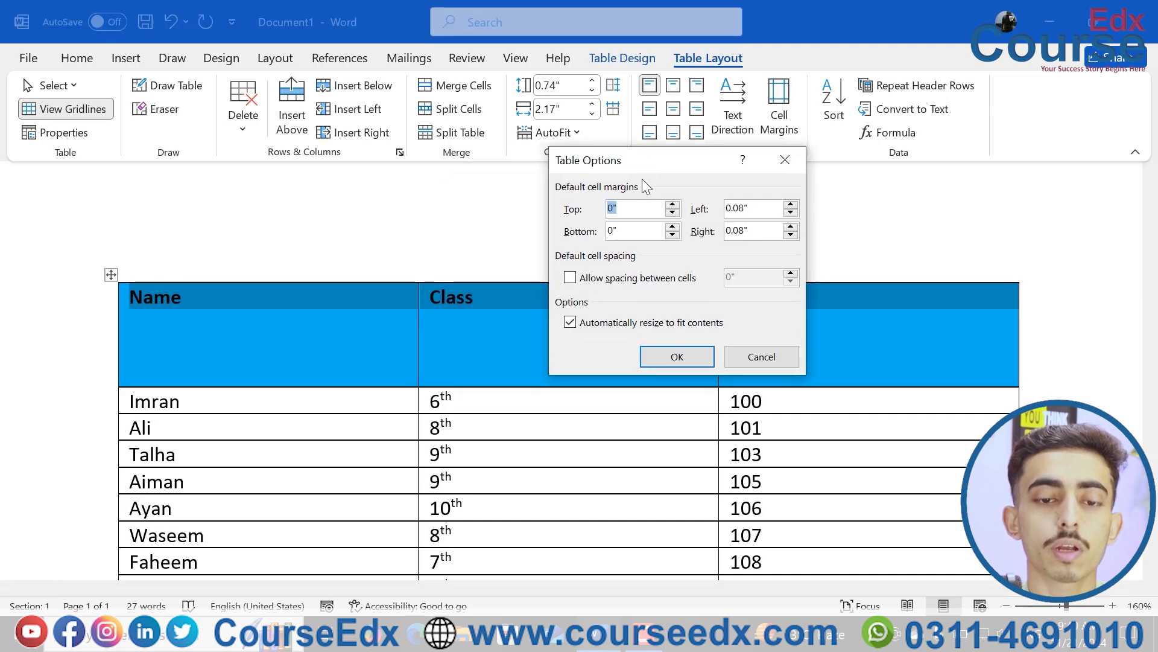
{"action": "left_click", "coordinate": [673, 205]}
{"action": "left_click", "coordinate": [673, 205]}
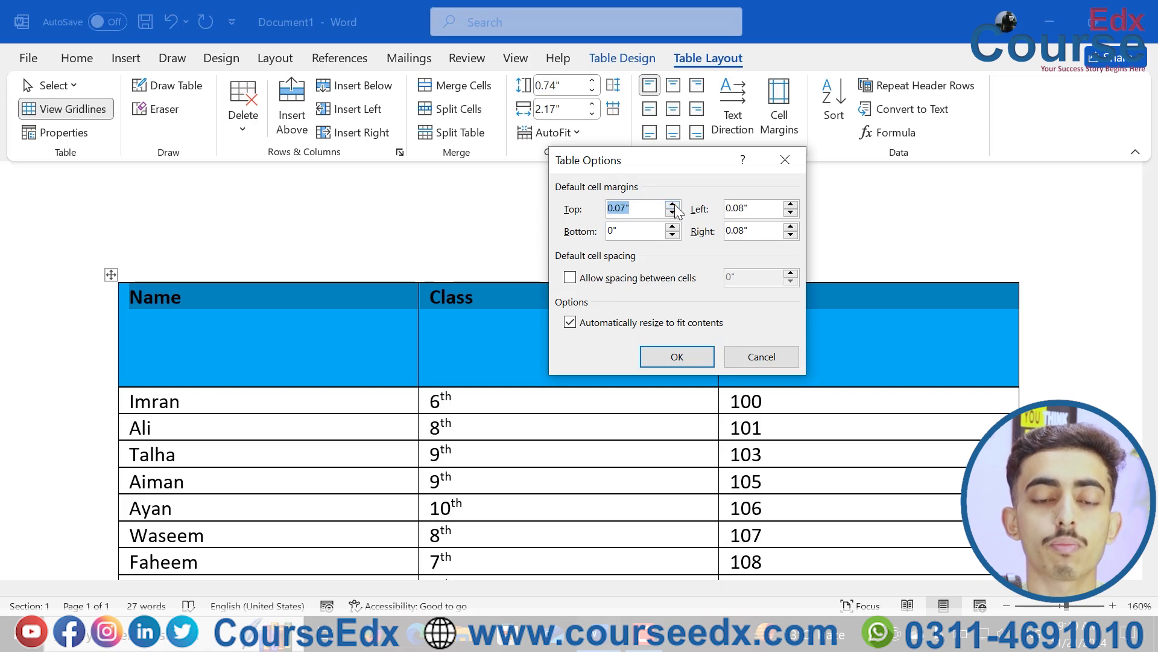
{"action": "left_click", "coordinate": [790, 205]}
{"action": "left_click", "coordinate": [790, 205]}
{"action": "left_click", "coordinate": [790, 205]}
{"action": "left_click", "coordinate": [791, 205]}
{"action": "left_click", "coordinate": [791, 205]}
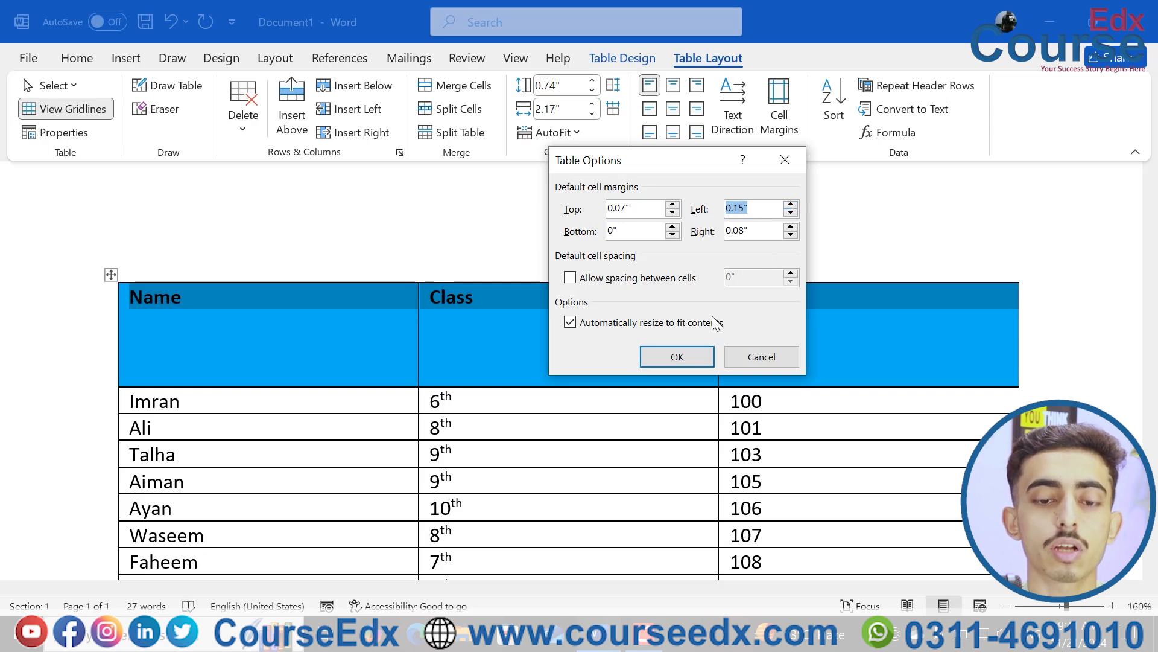
{"action": "left_click", "coordinate": [676, 365]}
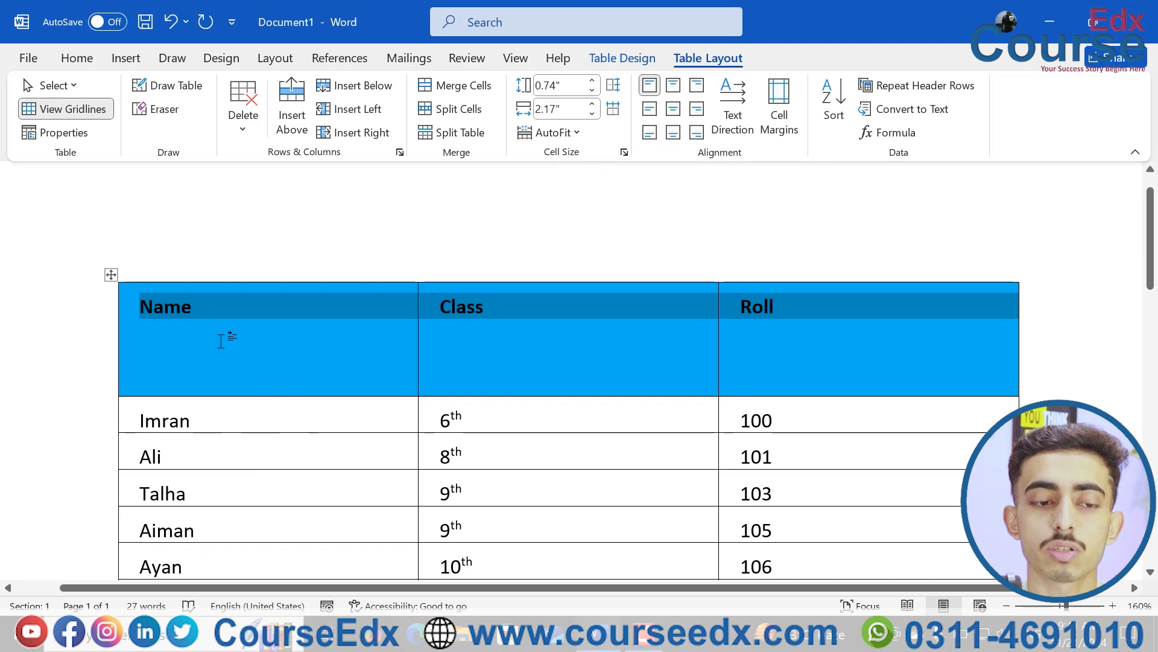
Add a second line reading "Name" below the existing text in the first header cell
{"action": "left_click", "coordinate": [208, 315]}
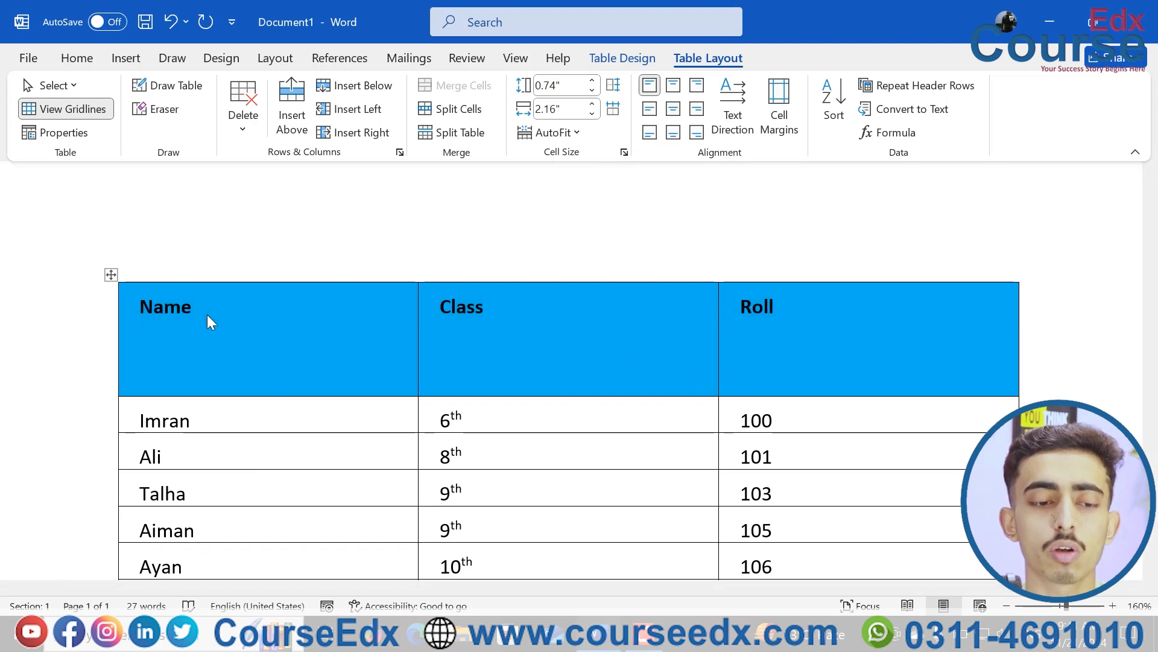
{"action": "key", "text": "Return"}
{"action": "type", "text": "n"}
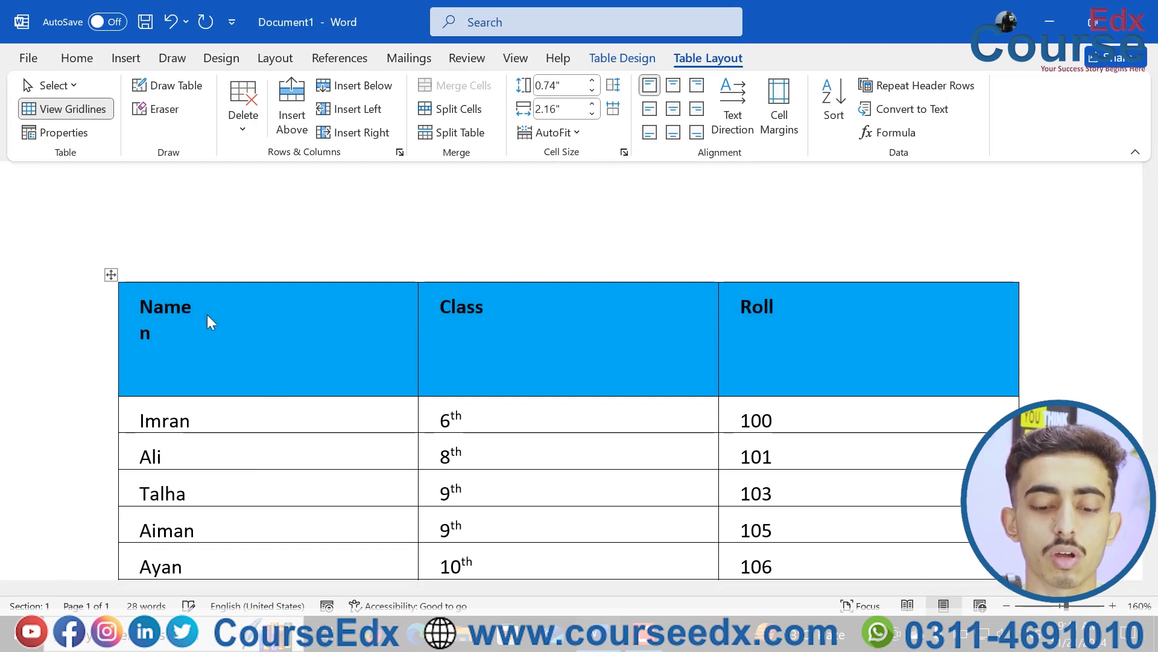
{"action": "key", "text": "BackSpace"}
{"action": "type", "text": "Name"}
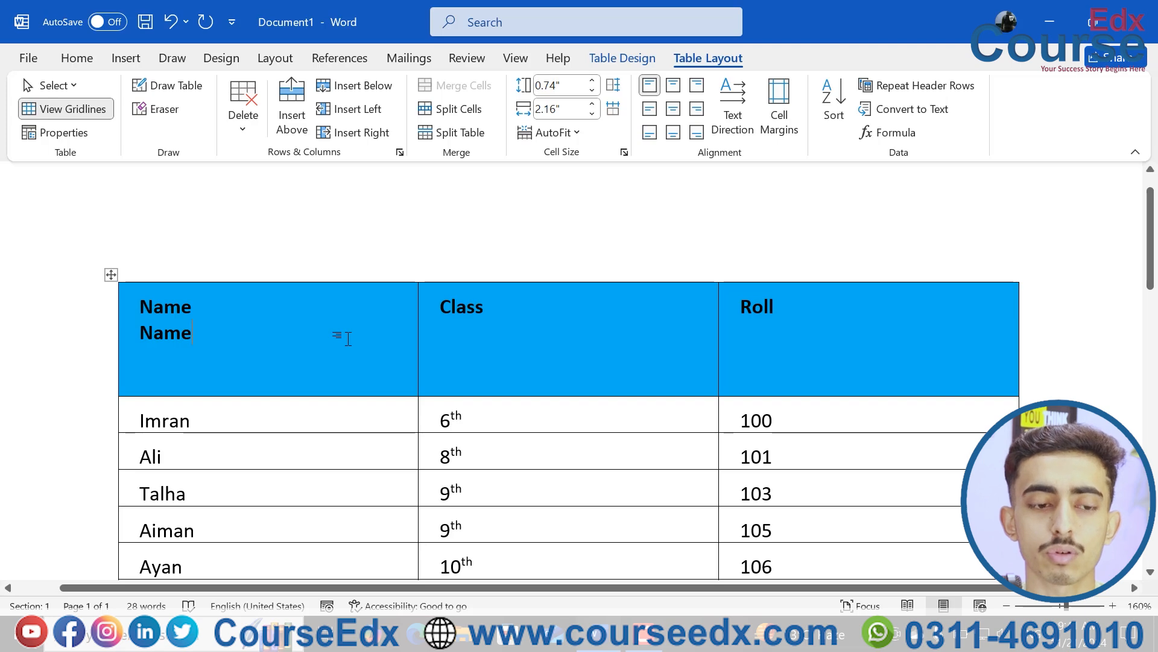
Undo the added header line, the cell margin change and the header row's alignment and height increase
{"action": "key", "text": "ctrl+z"}
{"action": "key", "text": "ctrl+z"}
{"action": "key", "text": "ctrl+z"}
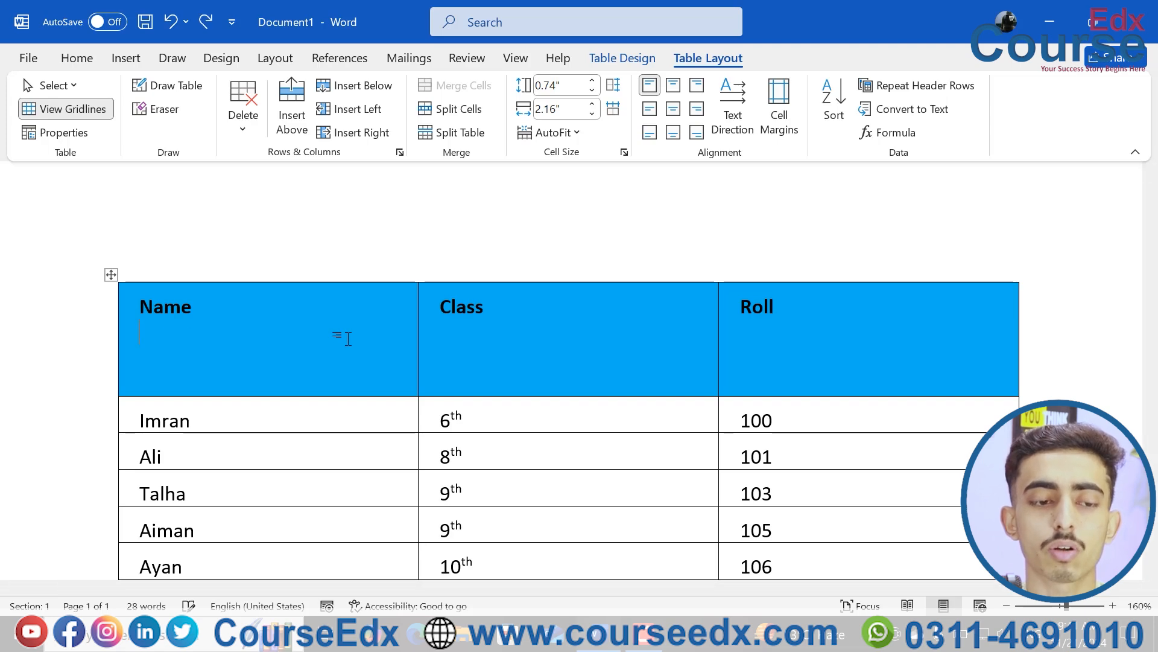
{"action": "key", "text": "ctrl+z"}
{"action": "key", "text": "ctrl+z"}
{"action": "key", "text": "ctrl+z"}
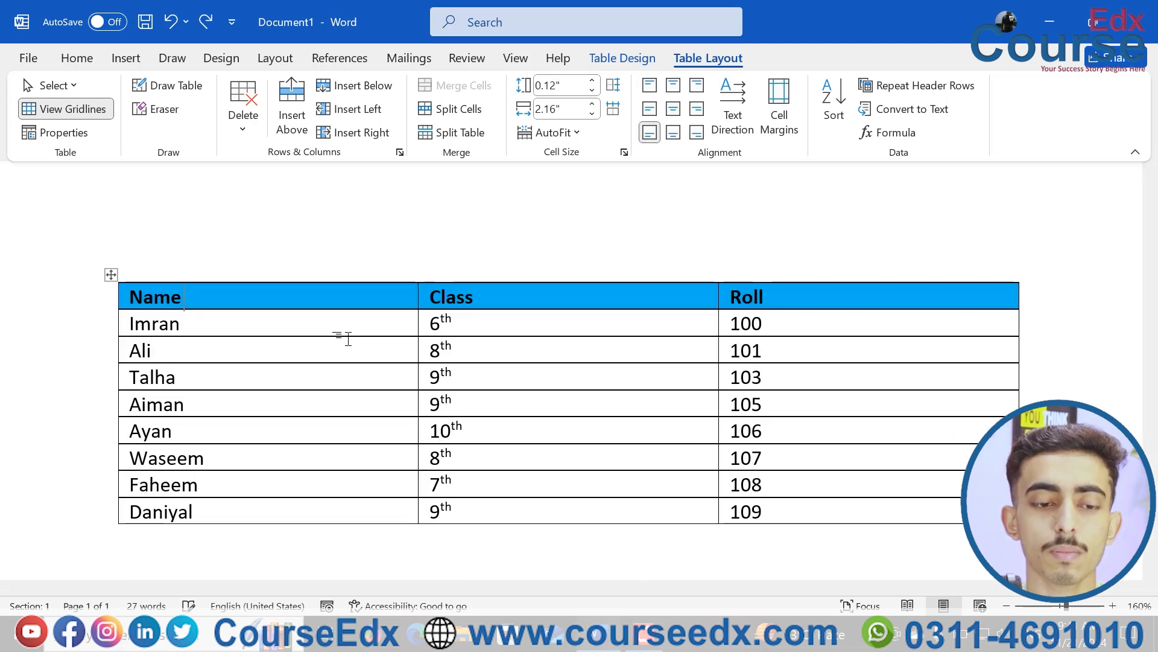
{"action": "scroll", "coordinate": [385, 328], "scroll_direction": "down", "scroll_amount": 7}
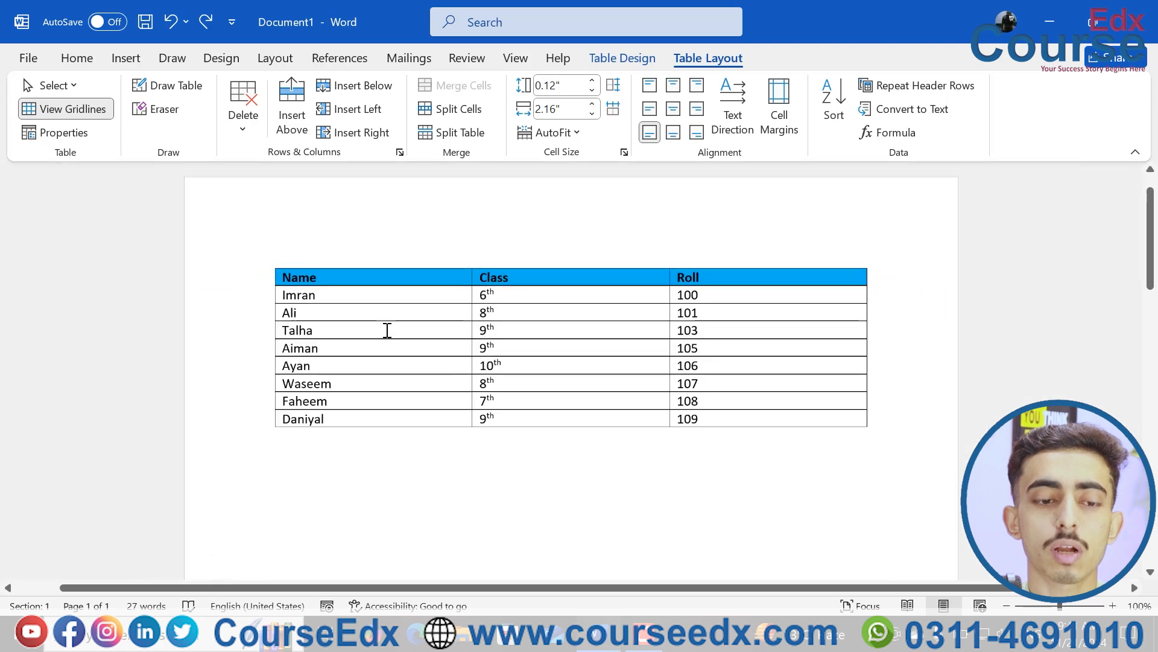
{"action": "scroll", "coordinate": [387, 330], "scroll_direction": "up", "scroll_amount": 1}
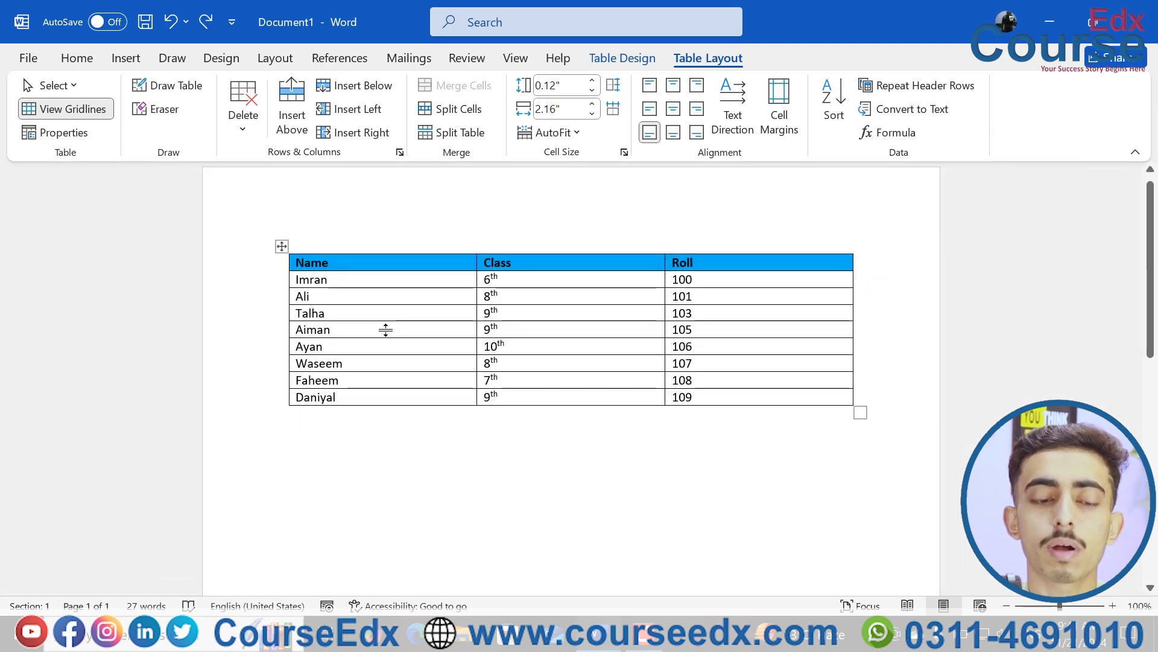
Delete the table's blue header row
{"action": "left_click", "coordinate": [292, 260]}
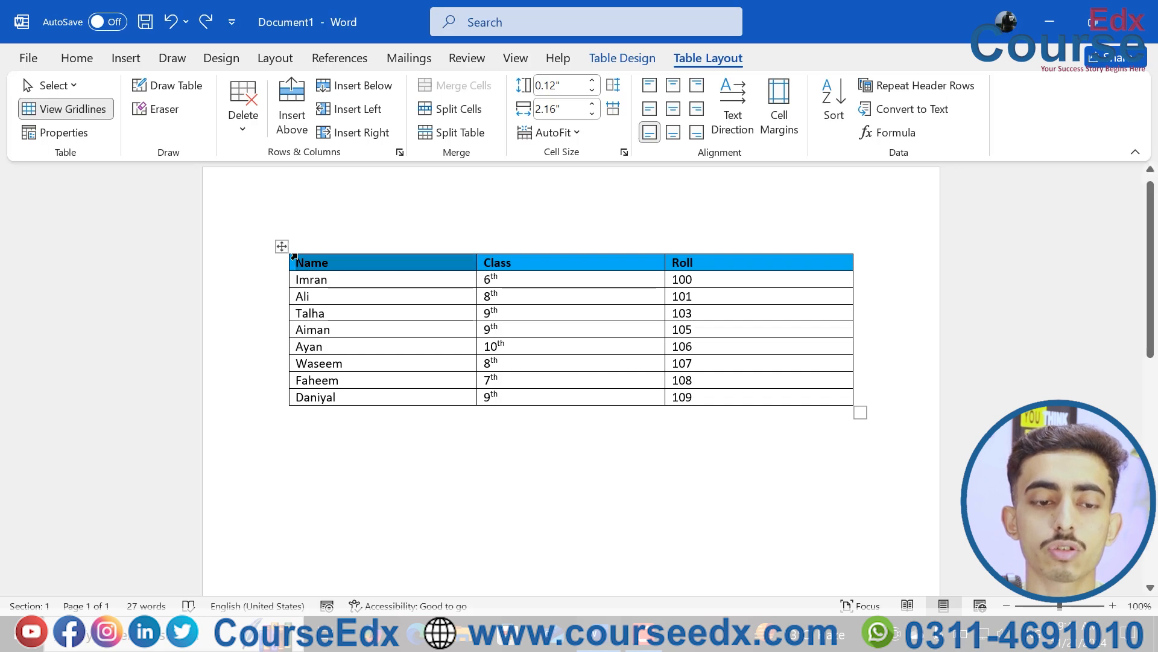
{"action": "left_click", "coordinate": [260, 112]}
{"action": "left_click", "coordinate": [303, 207]}
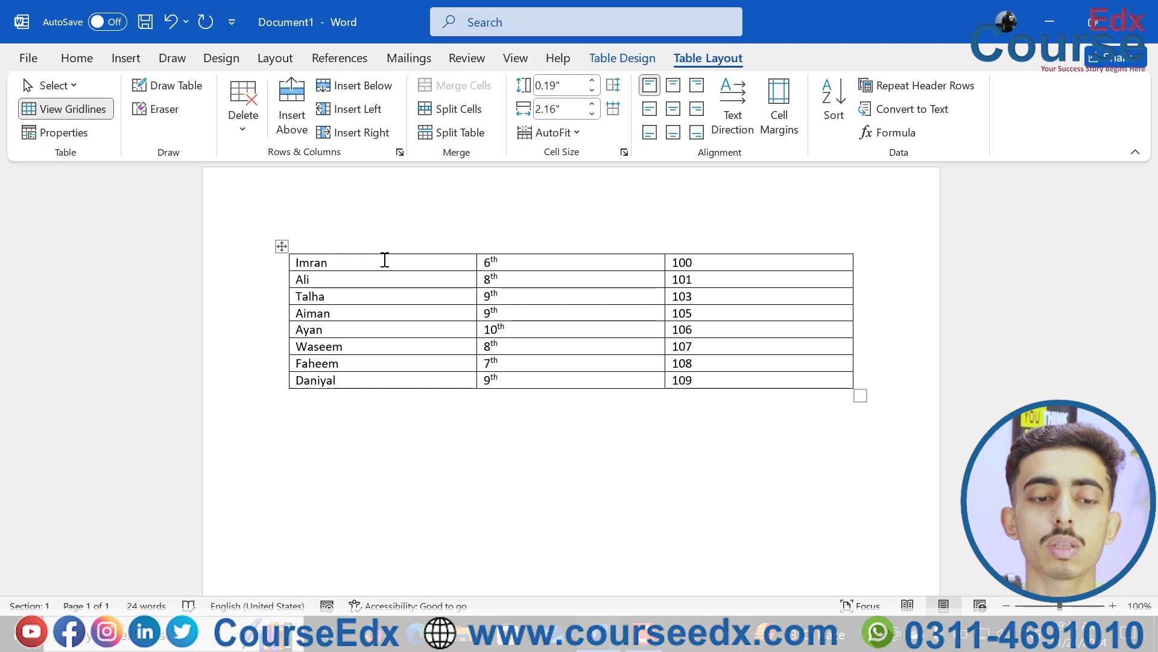
Replace the student names in the roll 107 row and the roll 100 row with different first names
{"action": "left_click_drag", "start_coordinate": [354, 346], "coordinate": [298, 349]}
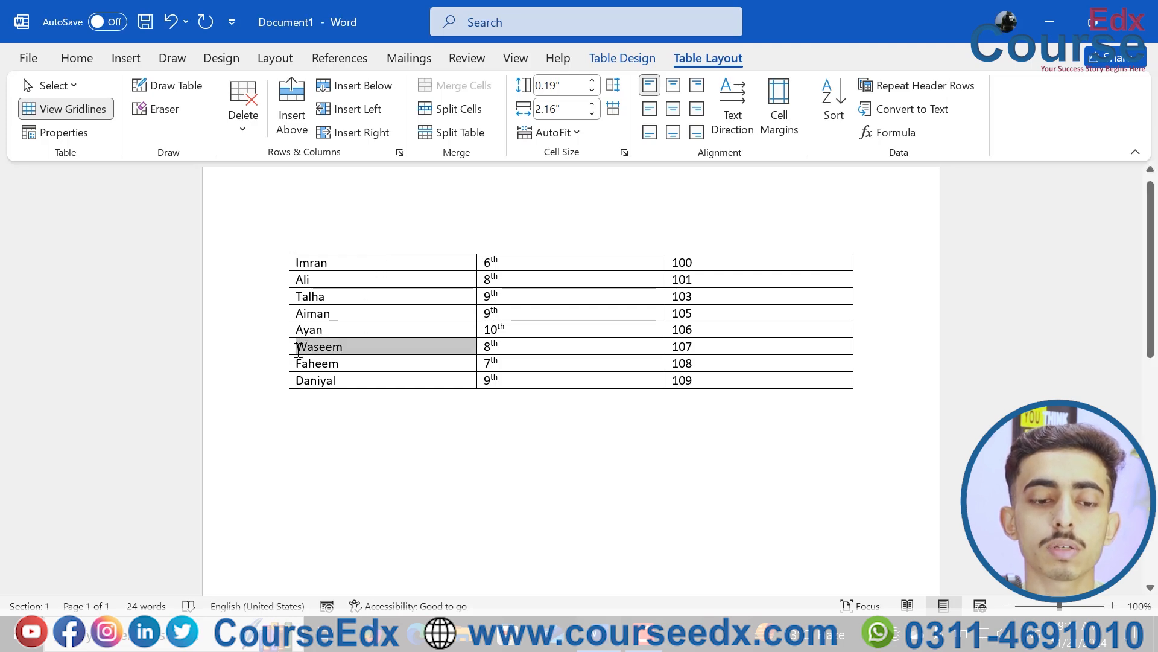
{"action": "type", "text": "Basit"}
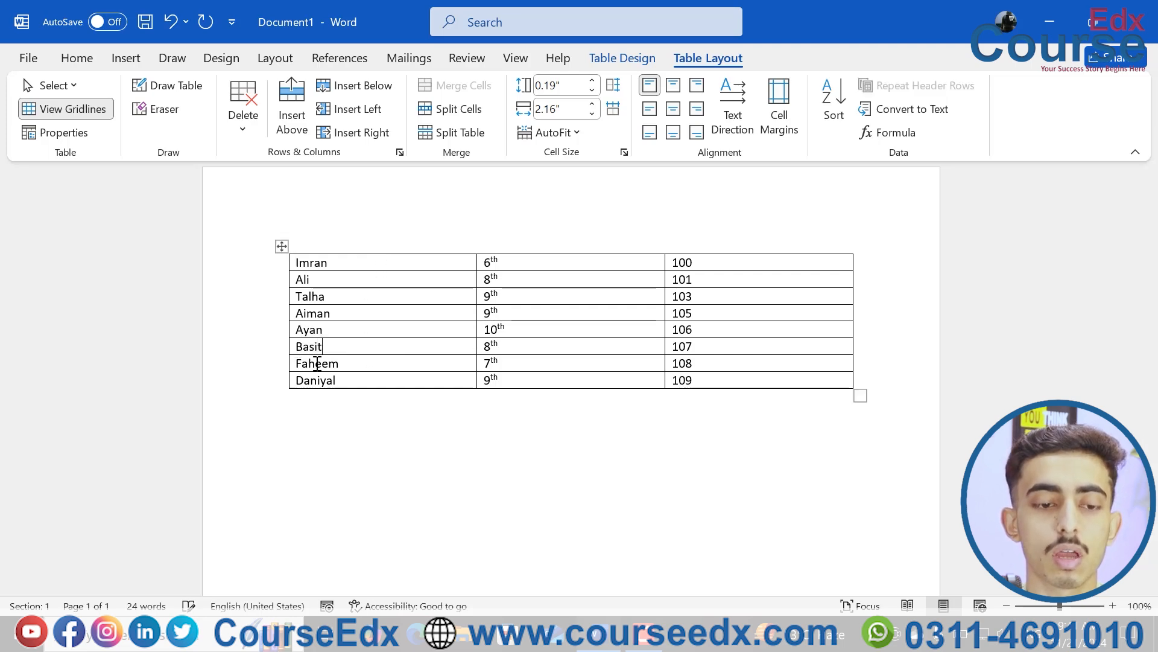
{"action": "left_click_drag", "start_coordinate": [344, 380], "coordinate": [297, 380]}
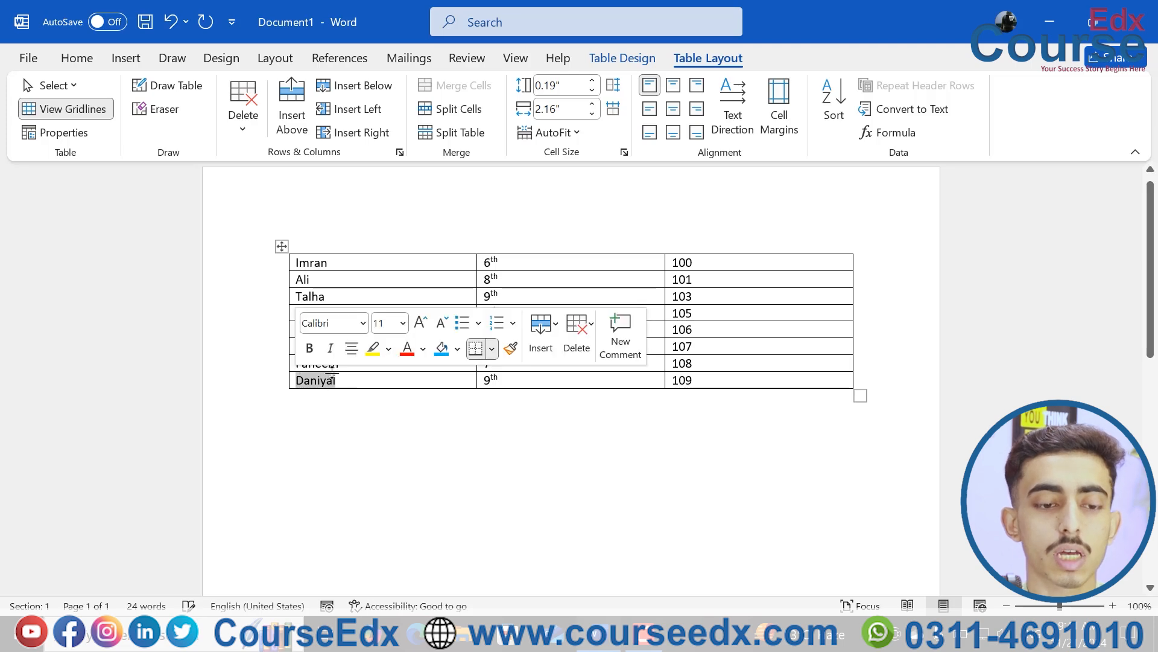
{"action": "left_click", "coordinate": [332, 278]}
{"action": "left_click_drag", "start_coordinate": [345, 264], "coordinate": [296, 263]}
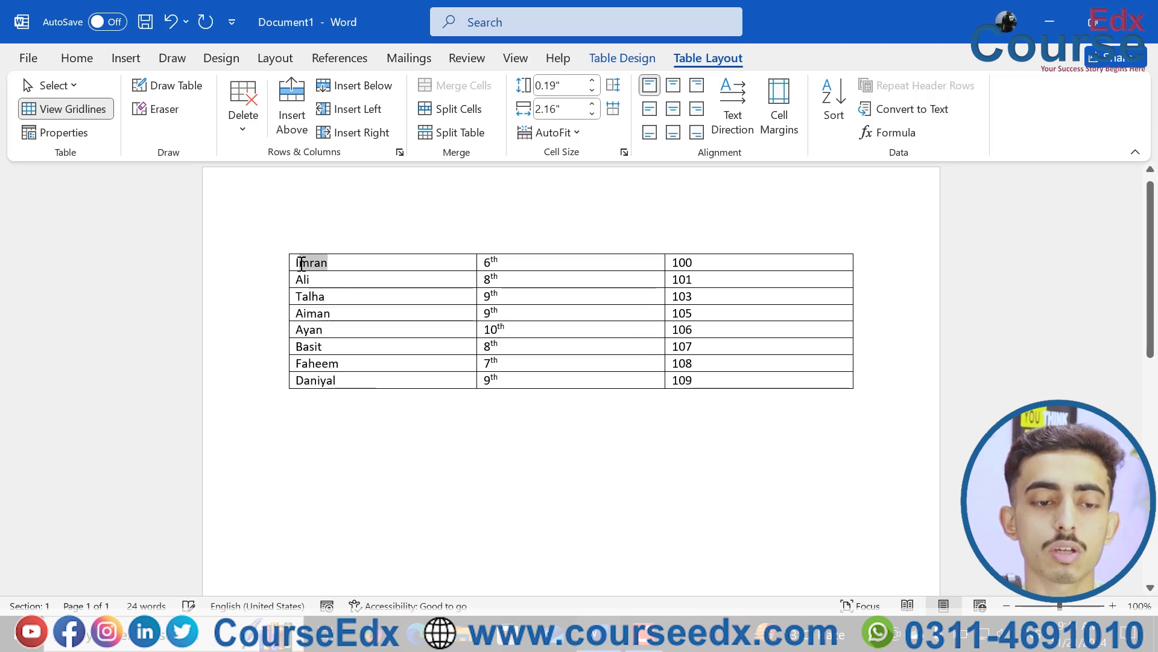
{"action": "type", "text": "Zakir"}
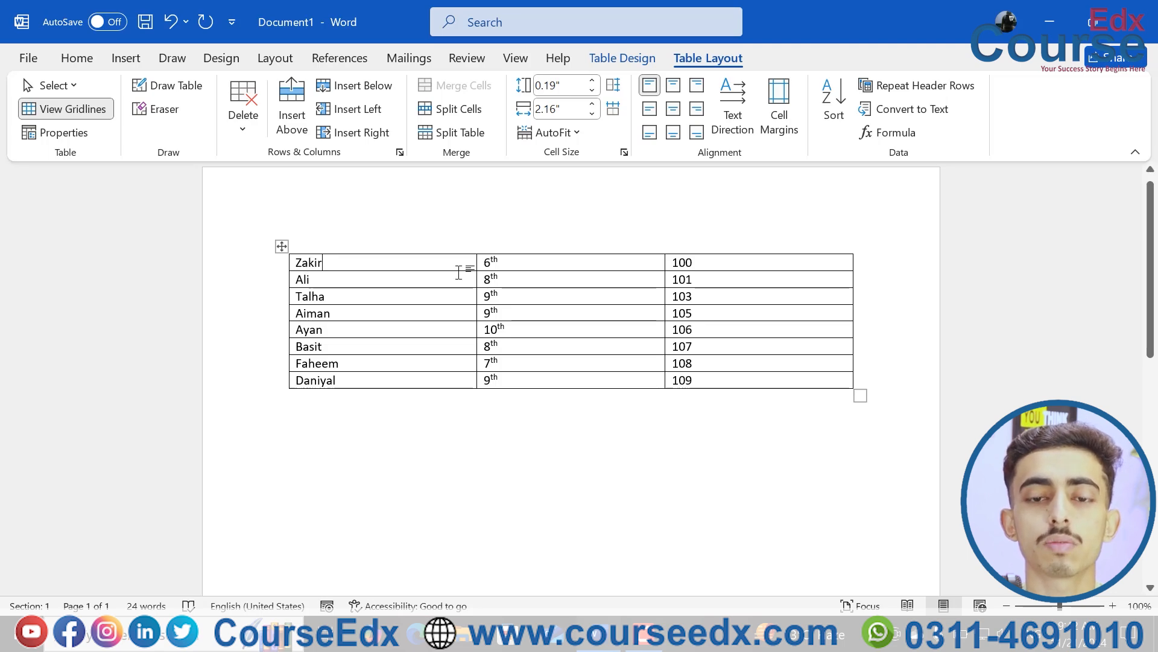
Sort the table rows by Column 1 as text in ascending order
{"action": "left_click", "coordinate": [835, 105]}
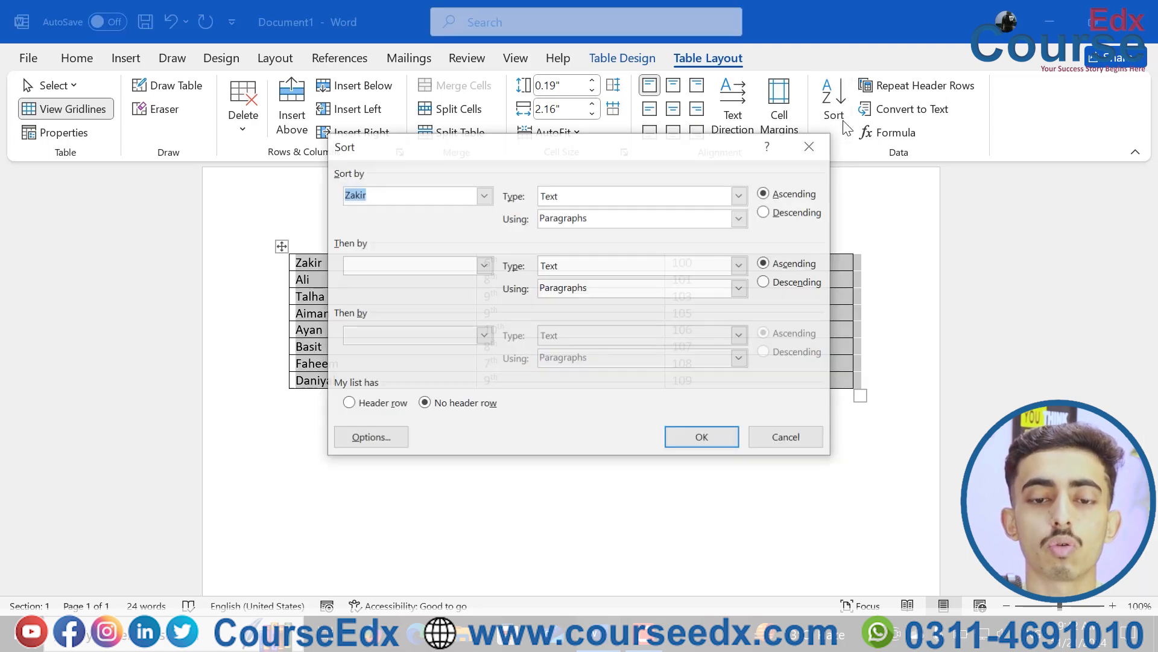
{"action": "left_click_drag", "start_coordinate": [677, 153], "coordinate": [751, 169]}
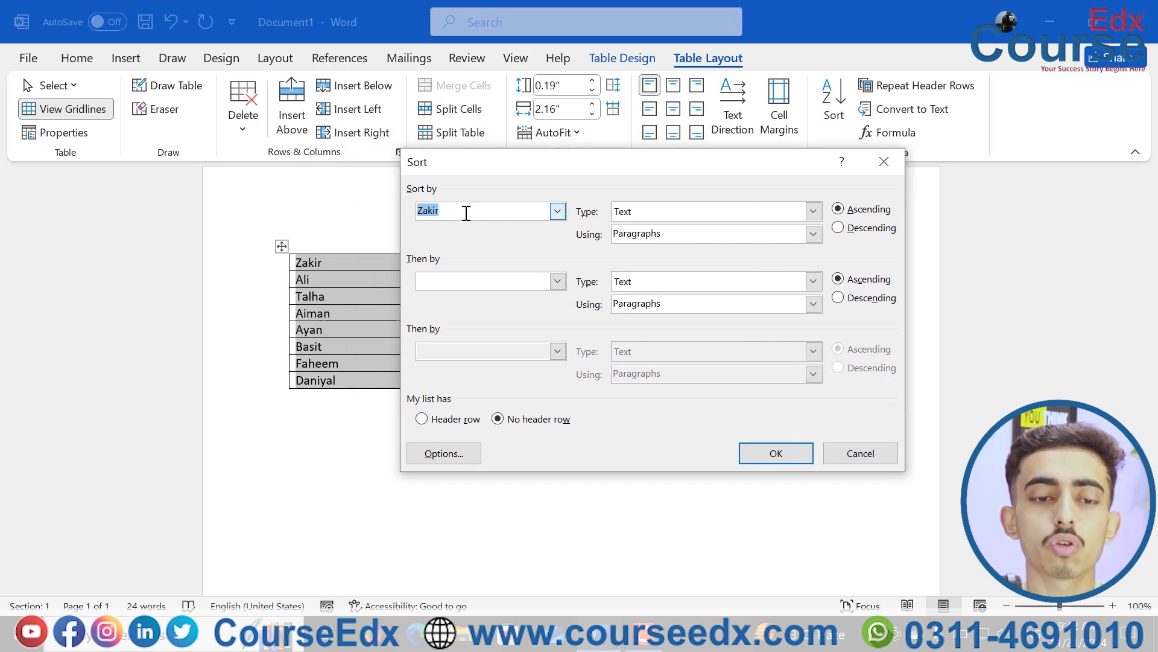
{"action": "left_click", "coordinate": [557, 212]}
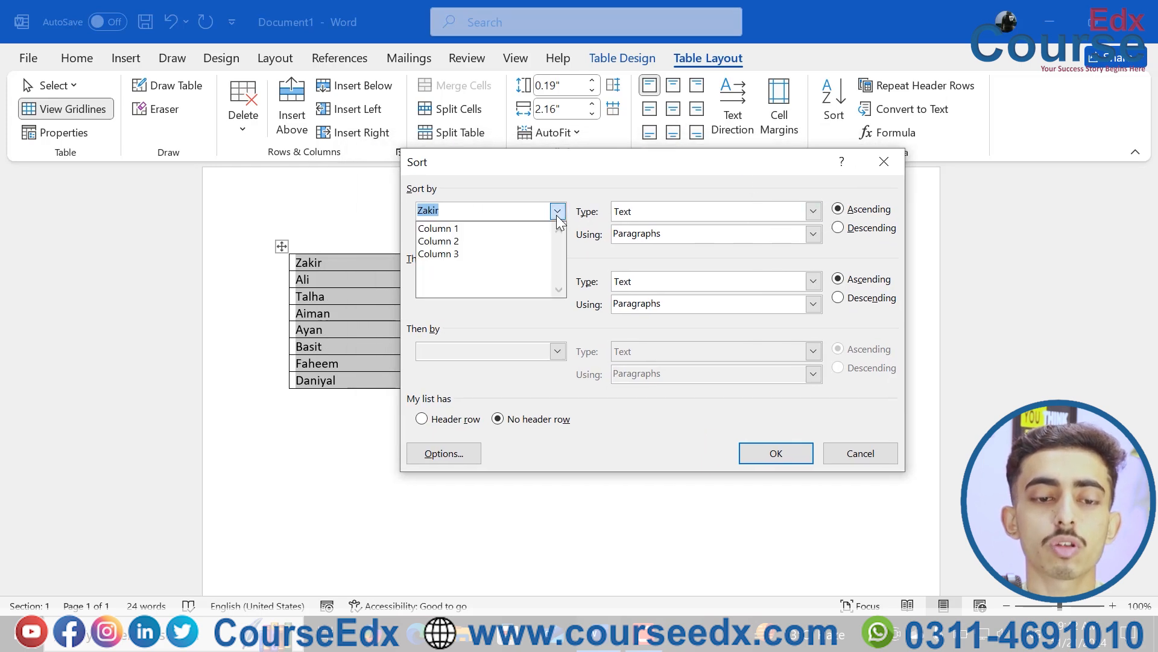
{"action": "left_click", "coordinate": [486, 227]}
{"action": "left_click", "coordinate": [852, 216]}
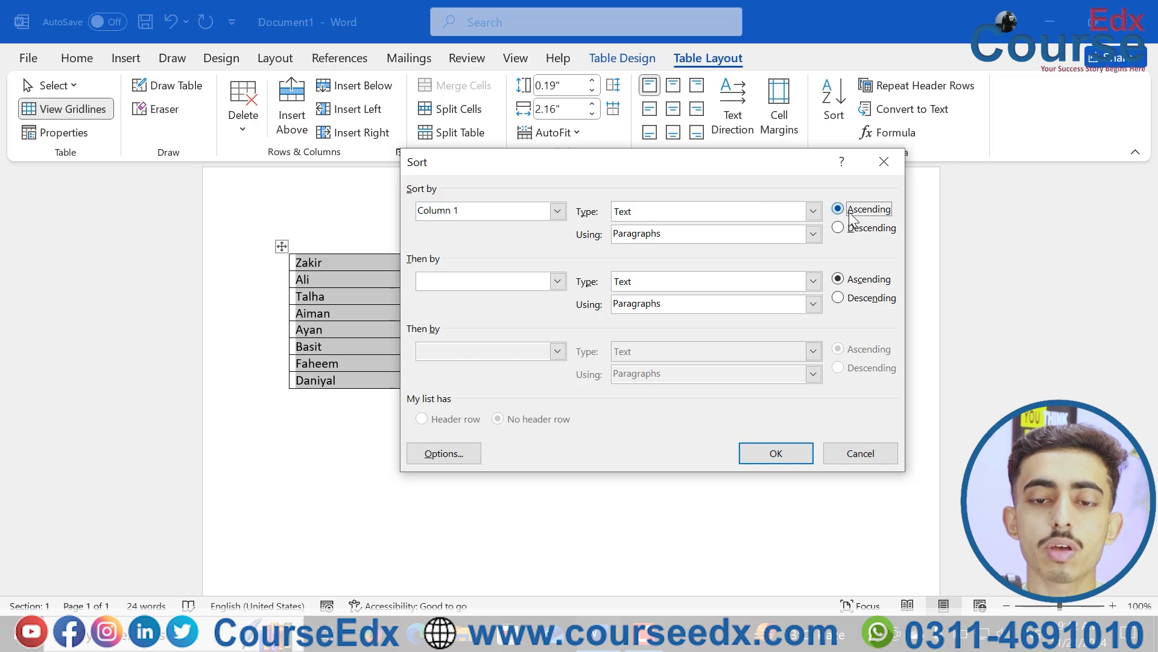
{"action": "left_click", "coordinate": [787, 453]}
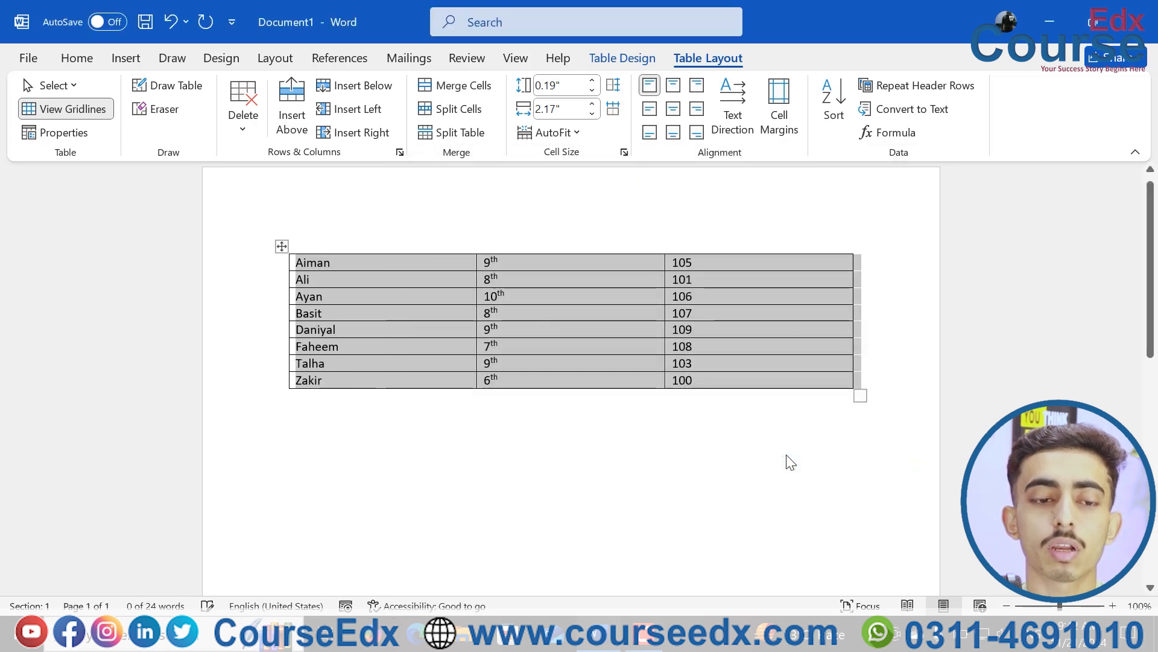
Try sorting the table rows by Column 1 in descending order and undo that sort
{"action": "left_click", "coordinate": [341, 274]}
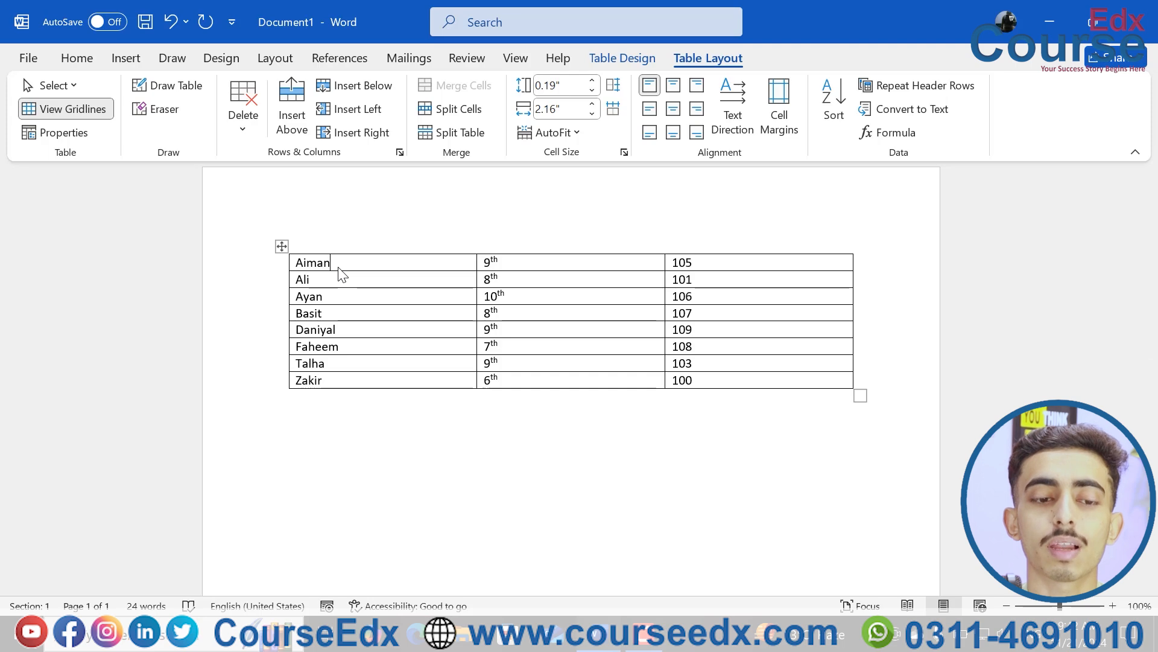
{"action": "left_click", "coordinate": [835, 100]}
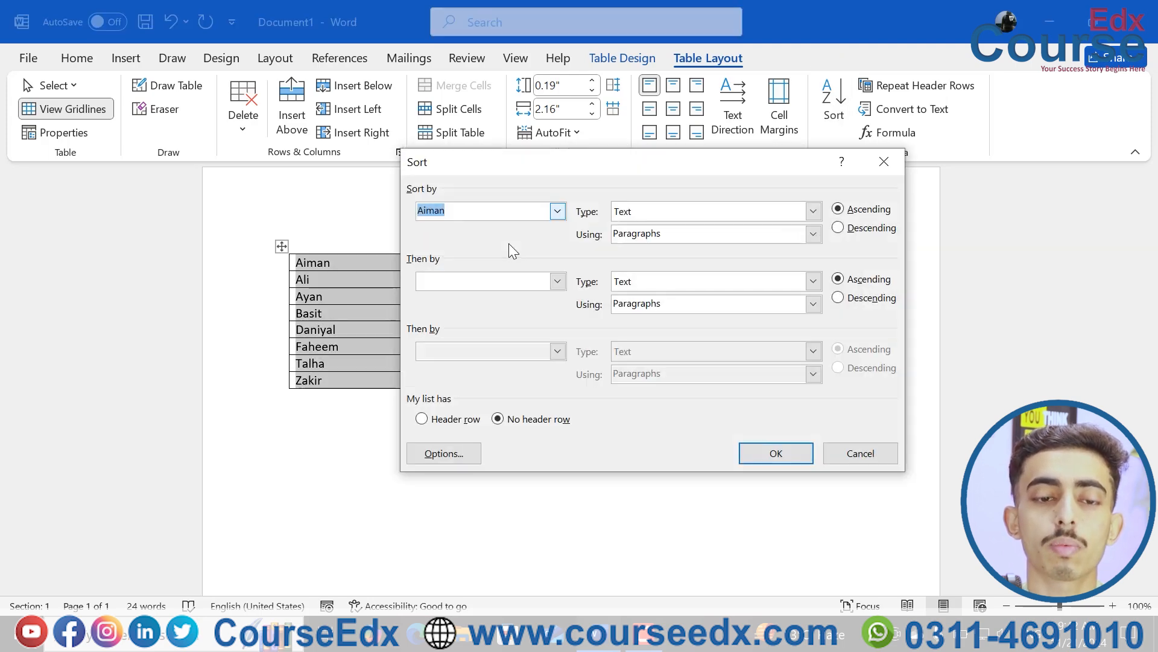
{"action": "left_click", "coordinate": [558, 211]}
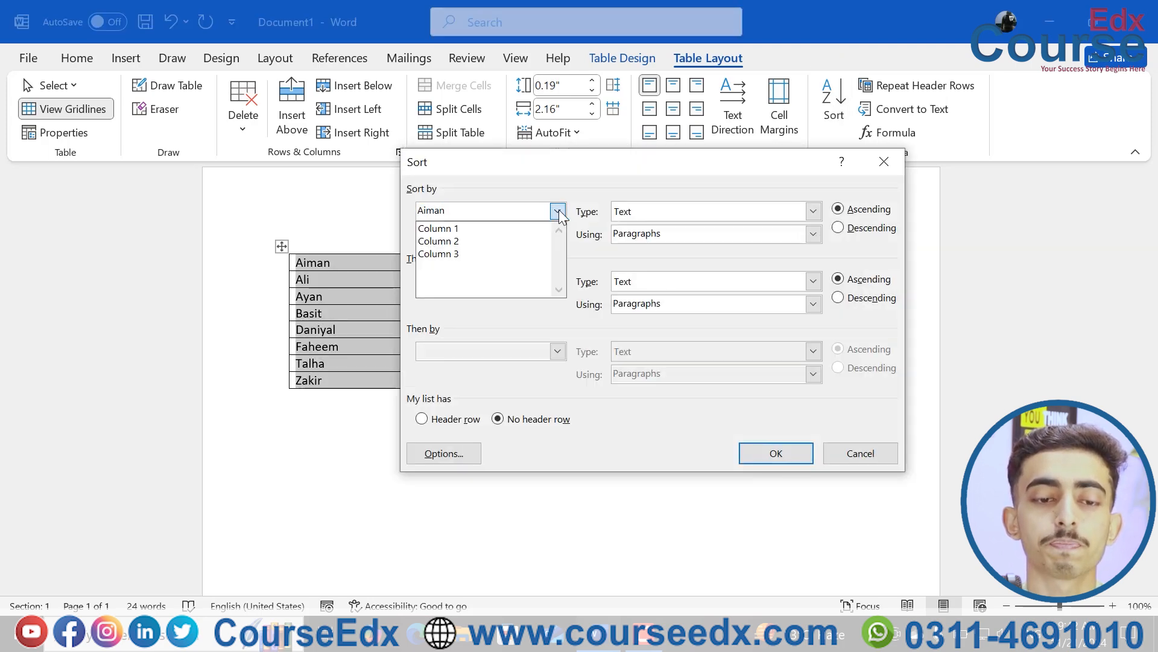
{"action": "left_click", "coordinate": [468, 232]}
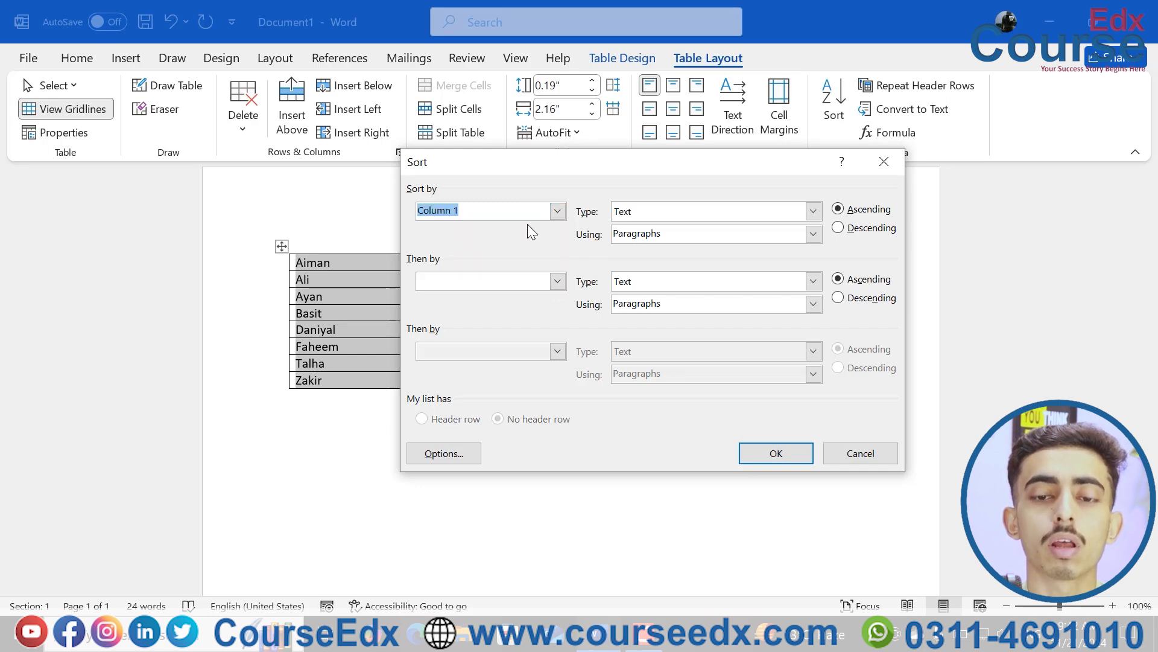
{"action": "left_click", "coordinate": [852, 231]}
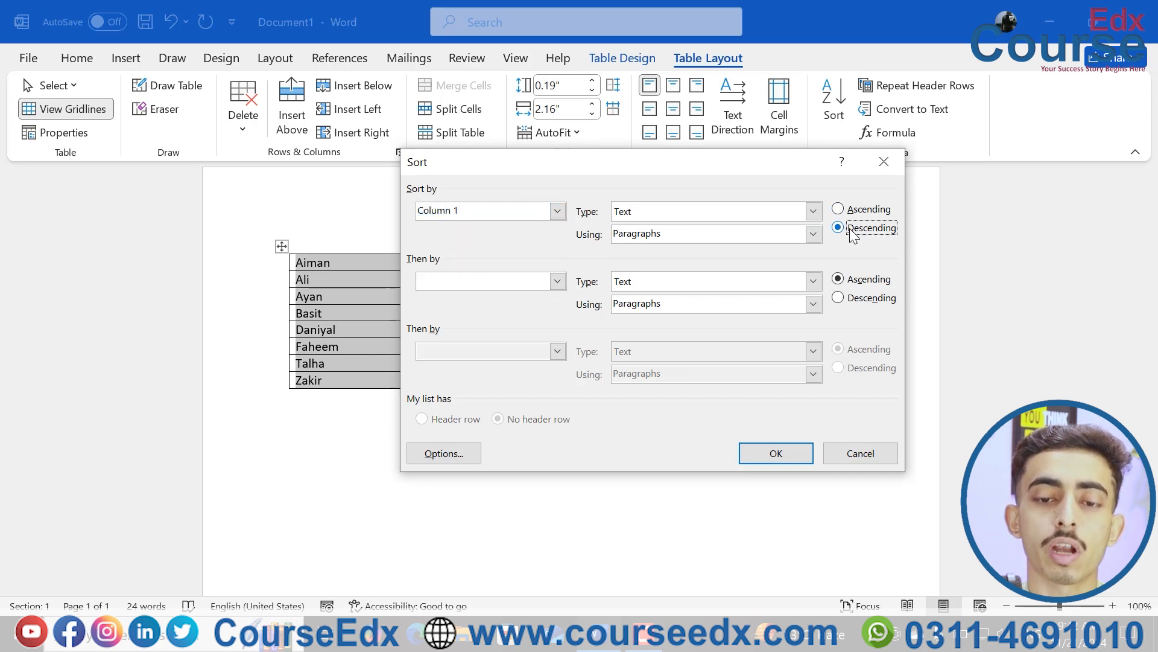
{"action": "left_click", "coordinate": [782, 448]}
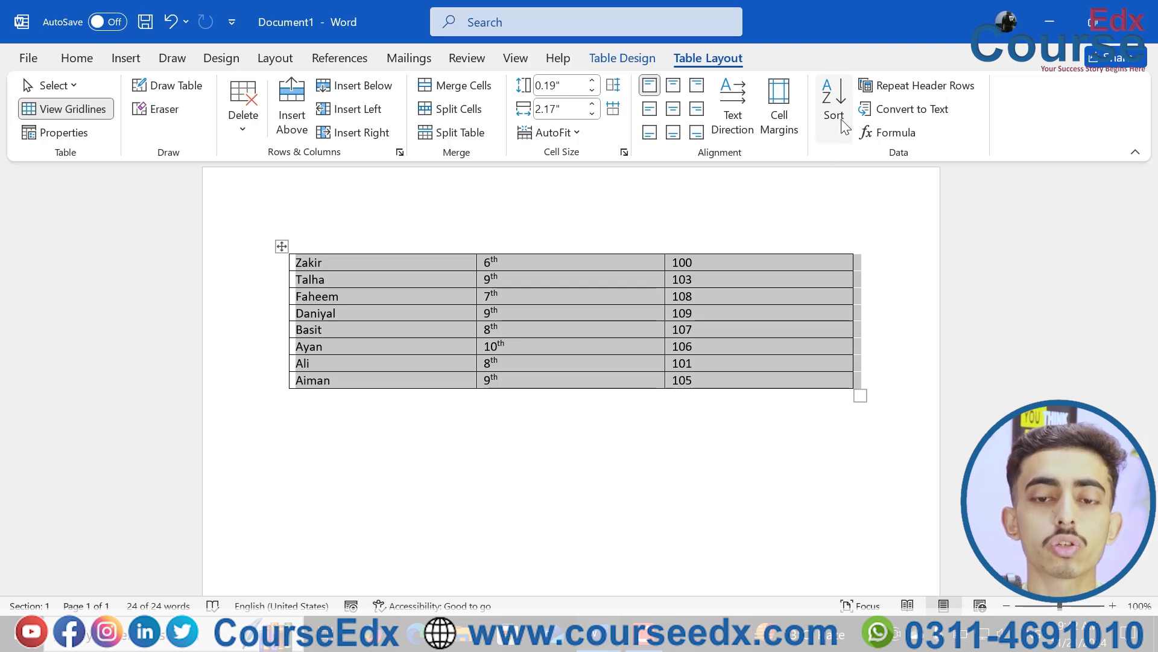
{"action": "key", "text": "ctrl+z"}
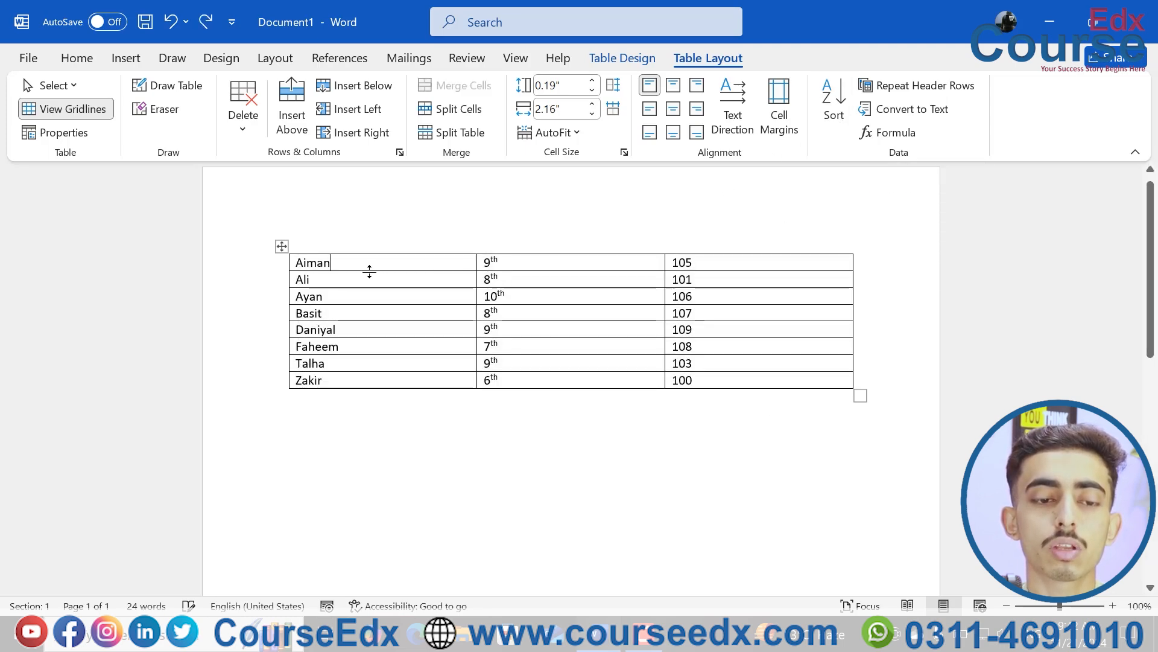
Insert a row above the first student row and enter Name, Class and Roll in it as bold headings
{"action": "left_click", "coordinate": [292, 112]}
{"action": "left_click", "coordinate": [325, 264]}
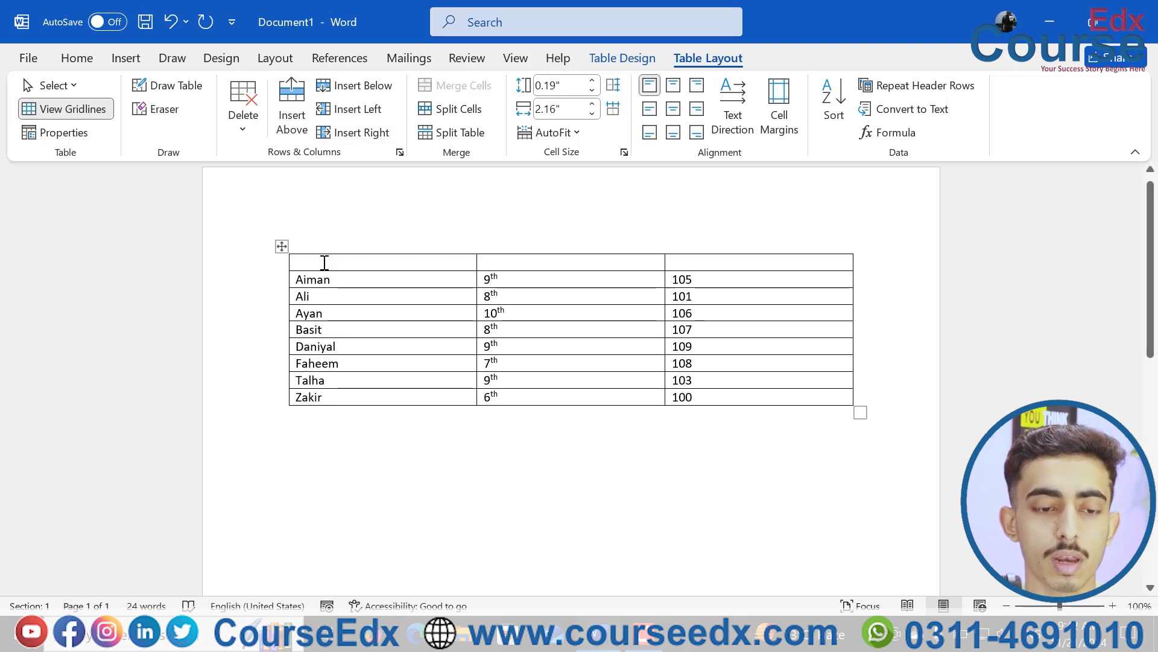
{"action": "type", "text": "Name "}
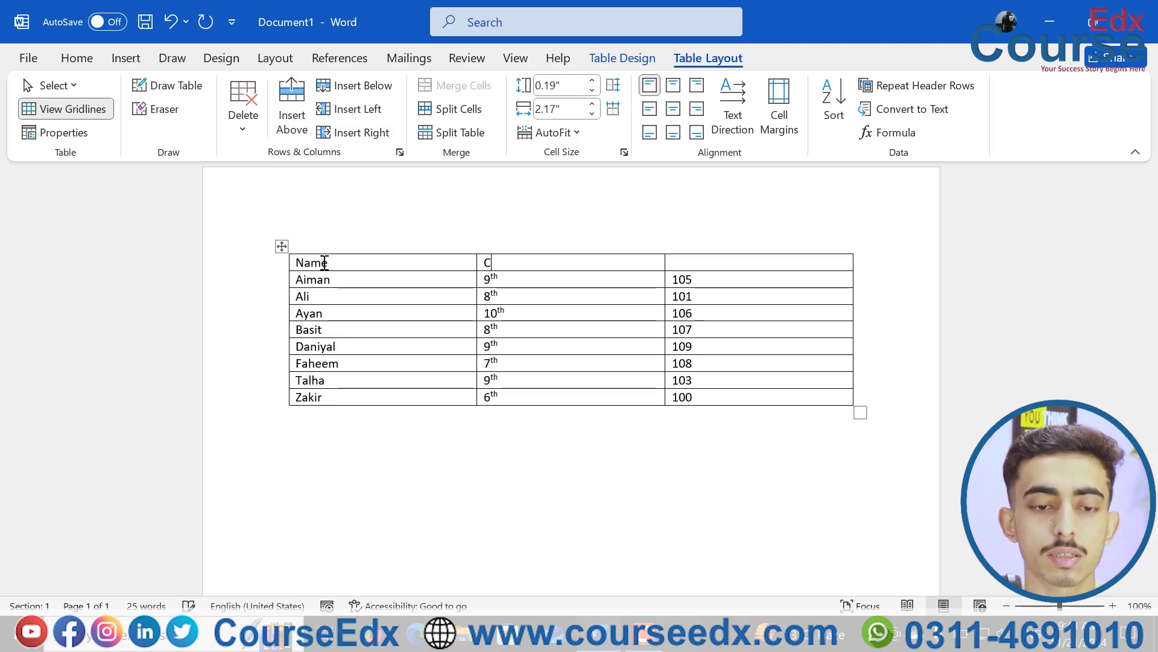
{"action": "type", "text": "Class"}
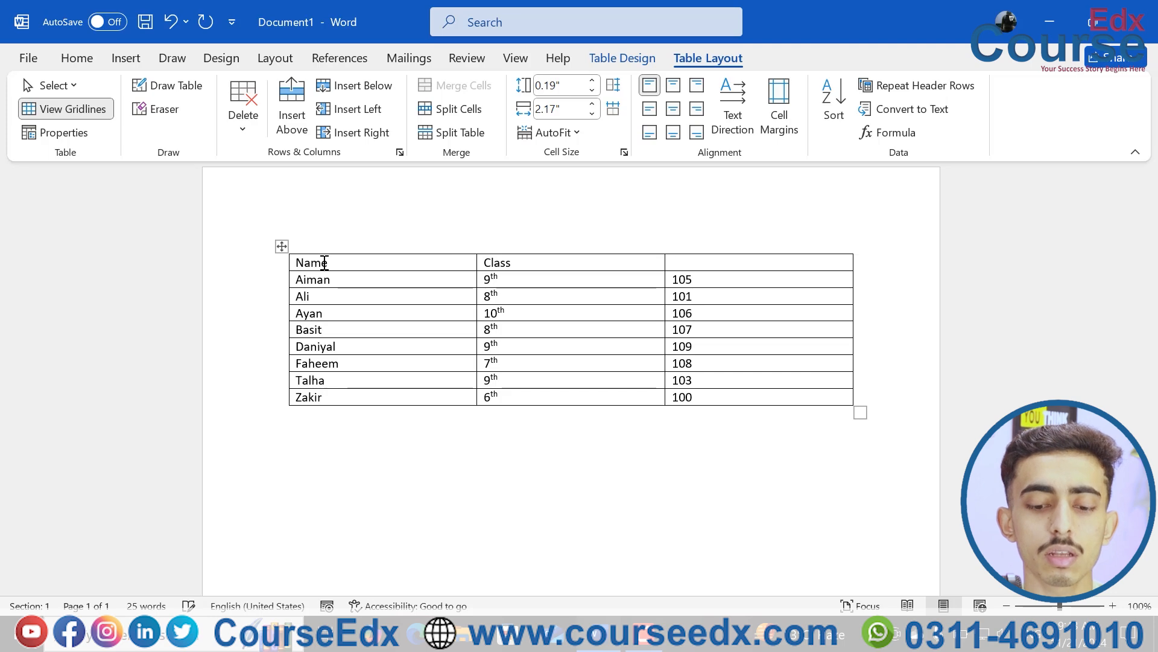
{"action": "key", "text": "Tab"}
{"action": "type", "text": "Roll"}
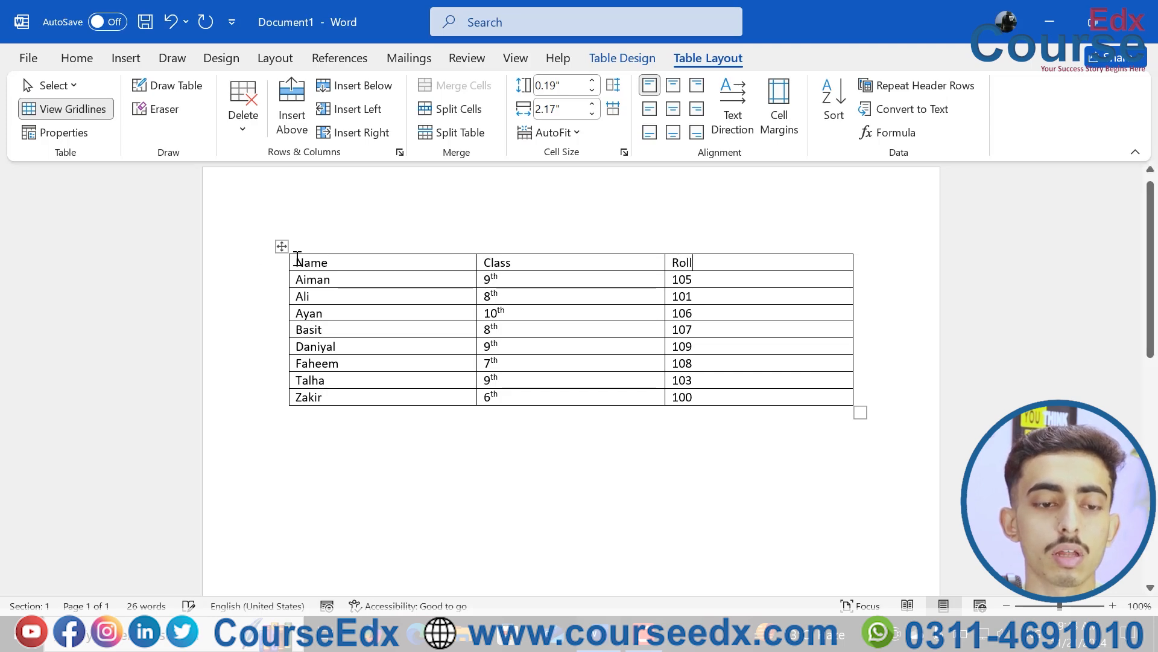
{"action": "left_click_drag", "start_coordinate": [295, 259], "coordinate": [693, 262]}
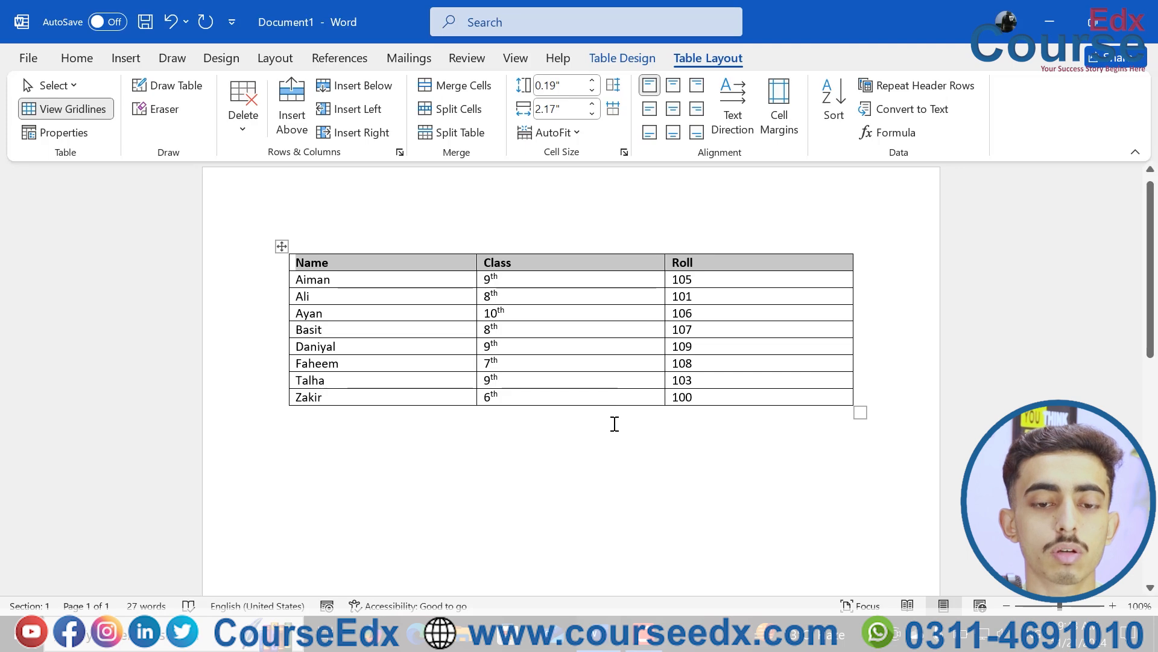
Clear the whole document and insert a new table with 3 columns and 1500 rows
{"action": "key", "text": "ctrl+a"}
{"action": "key", "text": "Delete"}
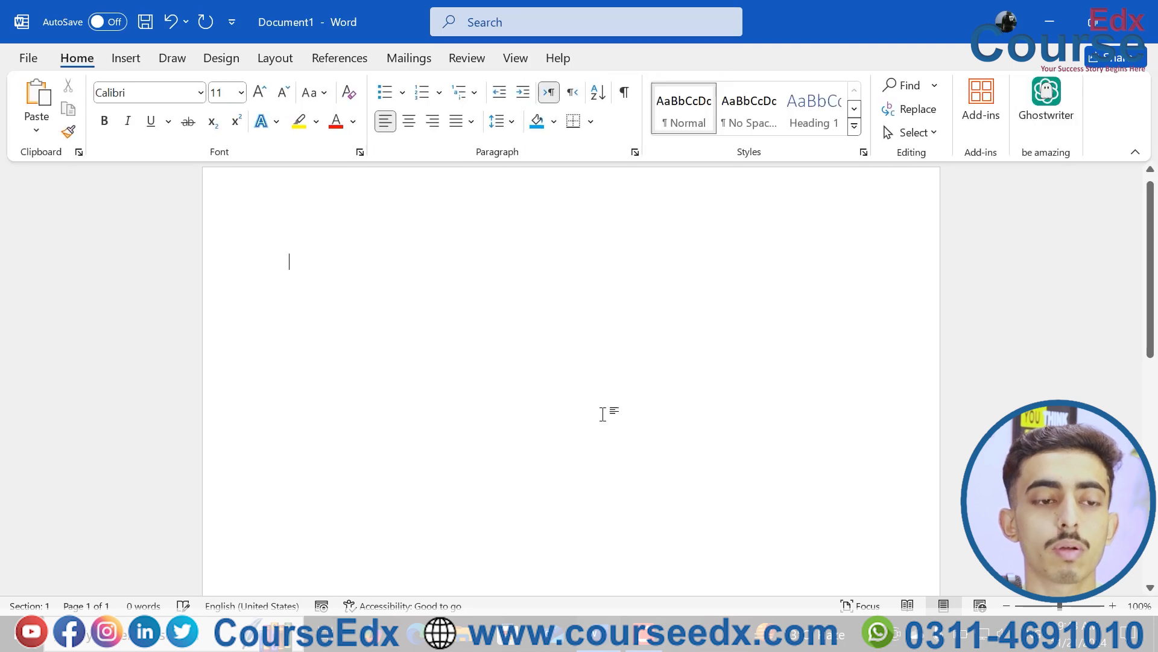
{"action": "left_click", "coordinate": [132, 60]}
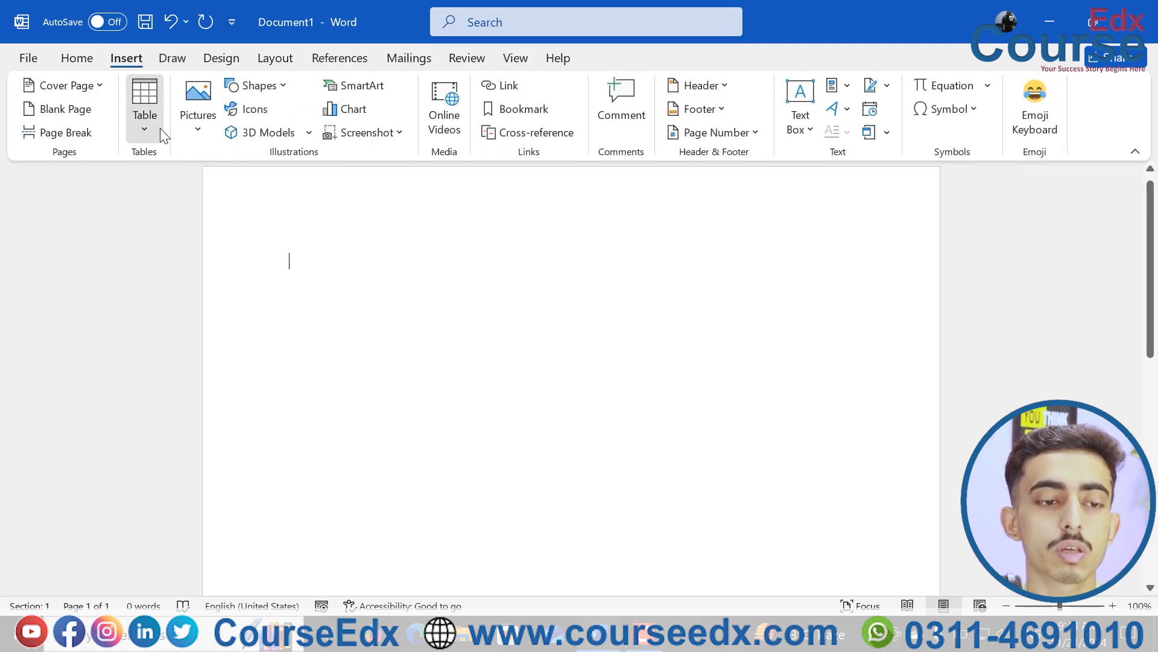
{"action": "left_click", "coordinate": [158, 126]}
{"action": "left_click", "coordinate": [223, 342]}
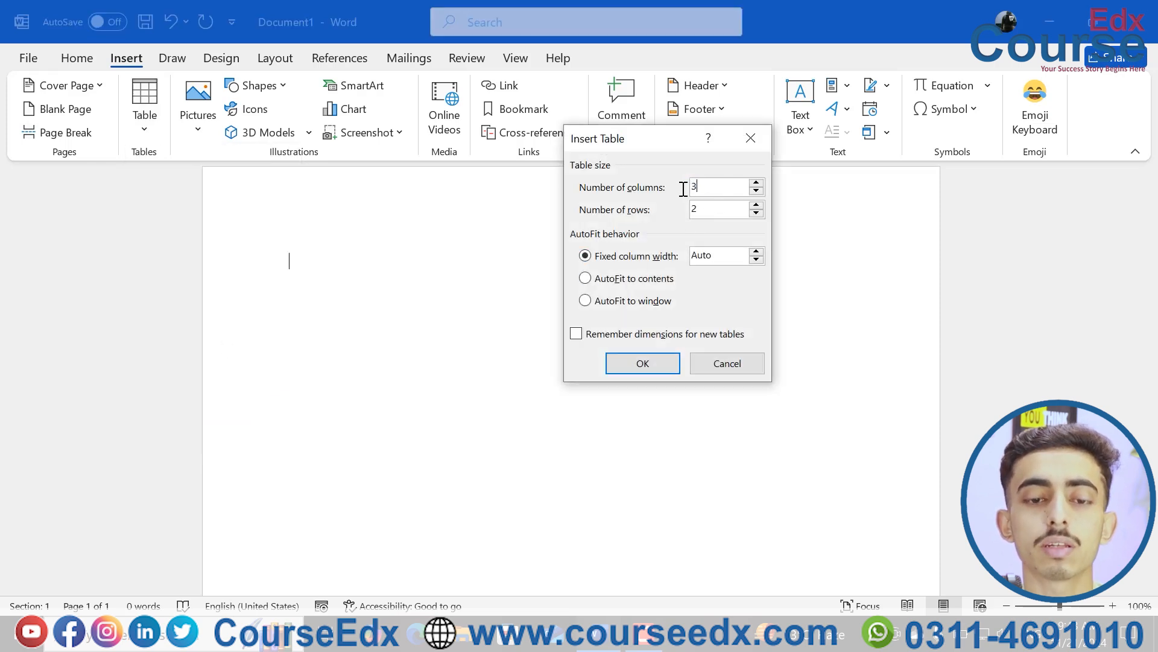
{"action": "left_click_drag", "start_coordinate": [721, 209], "coordinate": [689, 209]}
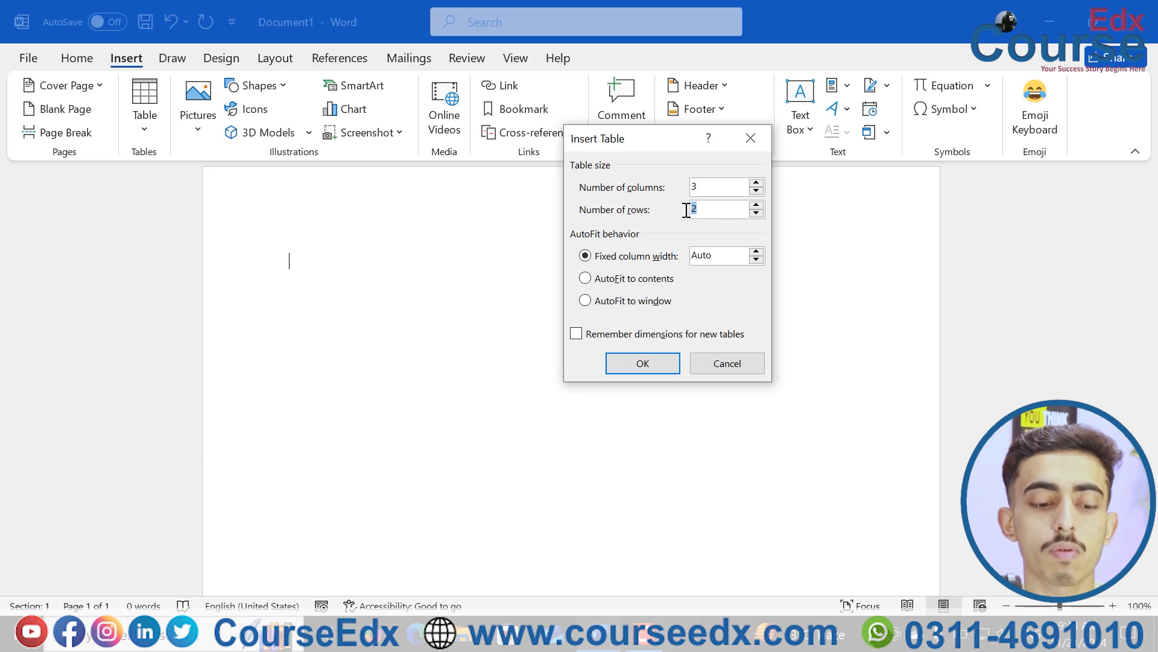
{"action": "type", "text": "1500"}
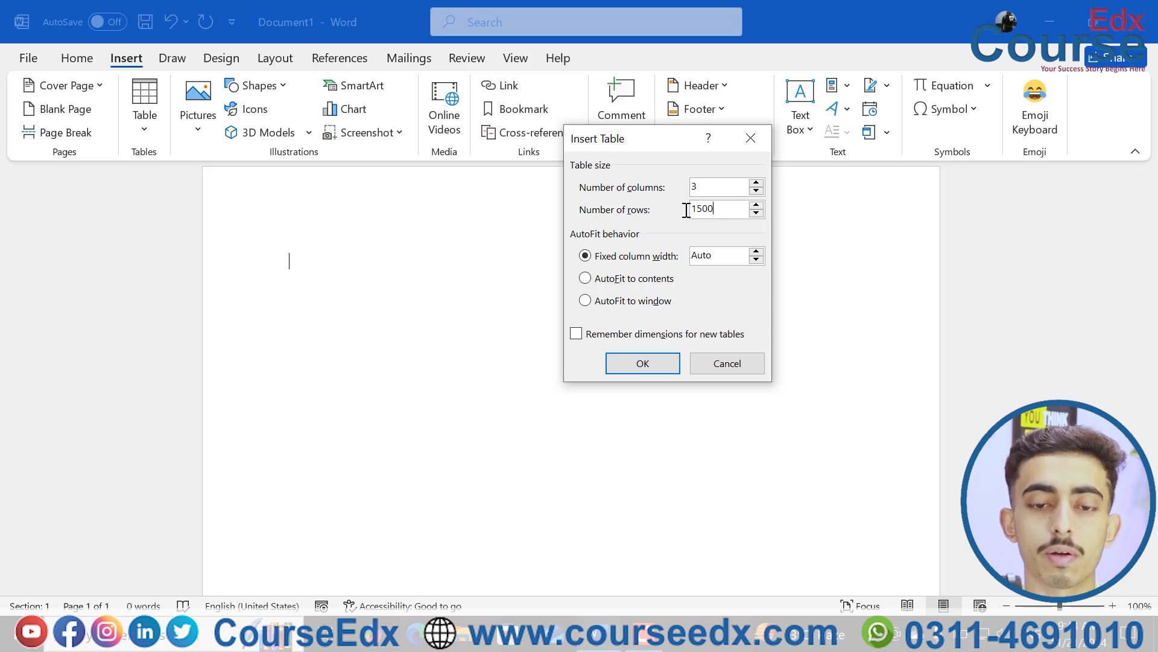
{"action": "left_click", "coordinate": [670, 362]}
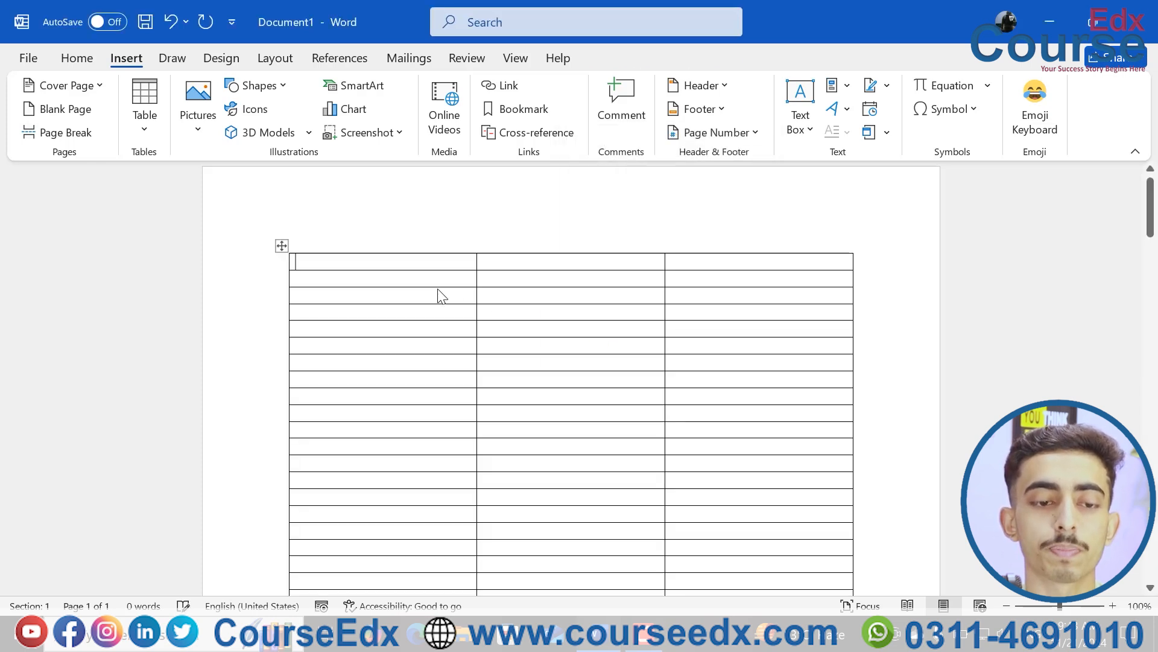
Enter the headings Name, Class and Roll in the first row of the new table
{"action": "type", "text": "Name"}
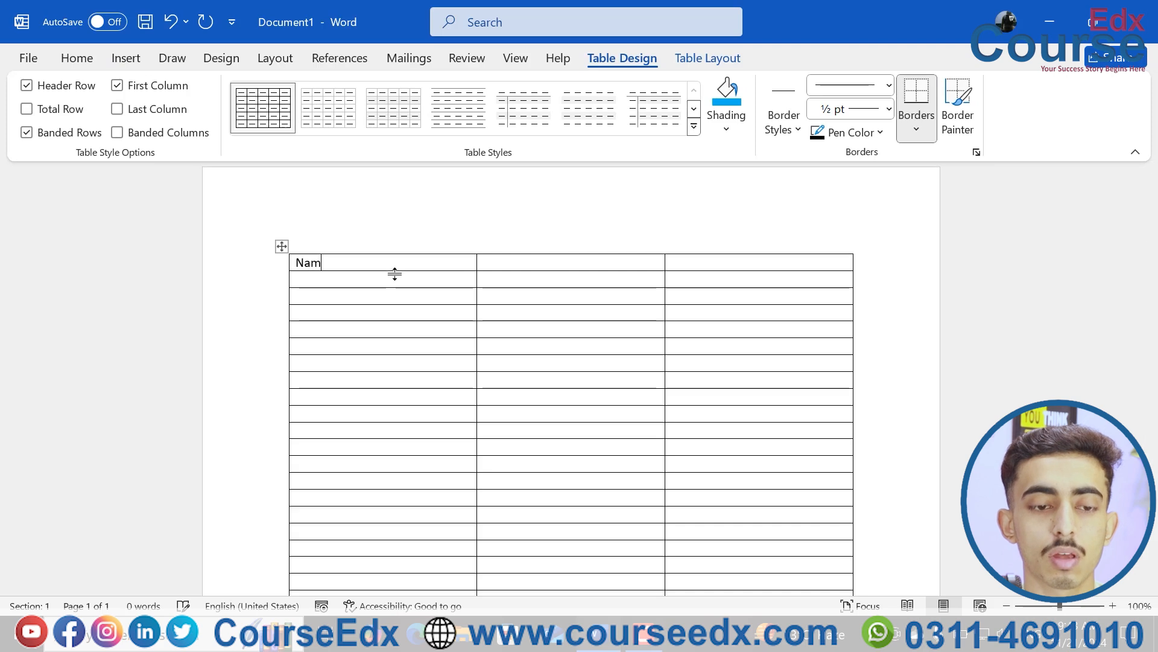
{"action": "key", "text": "Tab"}
{"action": "type", "text": "Clas"}
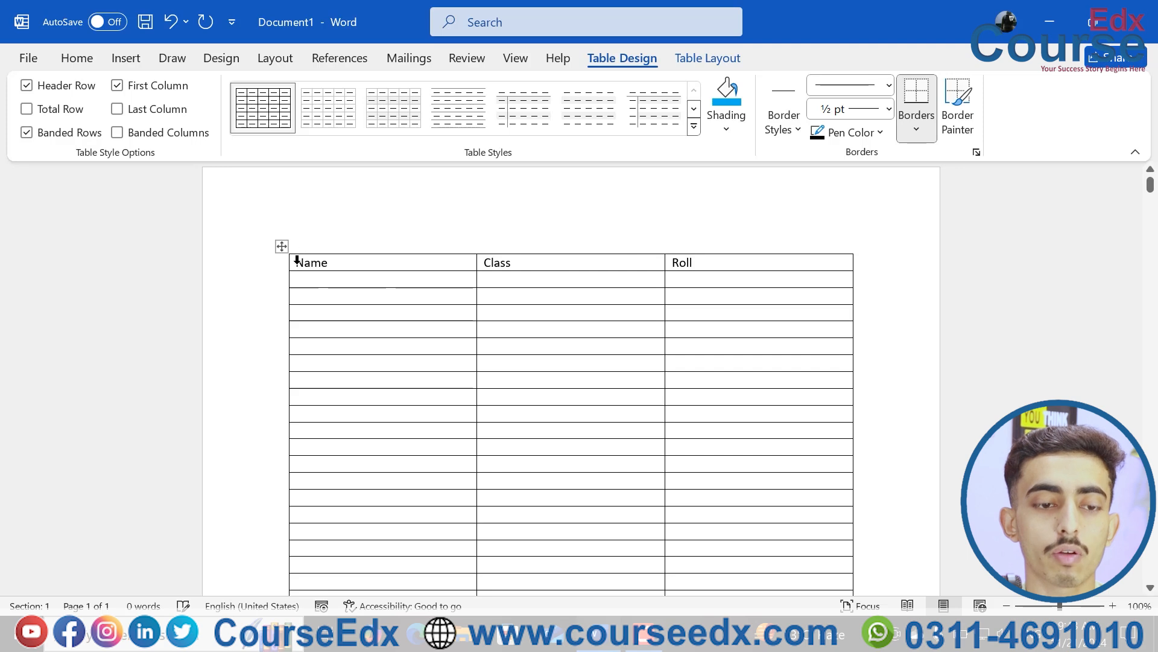
Shade the Name, Class and Roll header row blue and make its text bold
{"action": "left_click_drag", "start_coordinate": [296, 263], "coordinate": [693, 250]}
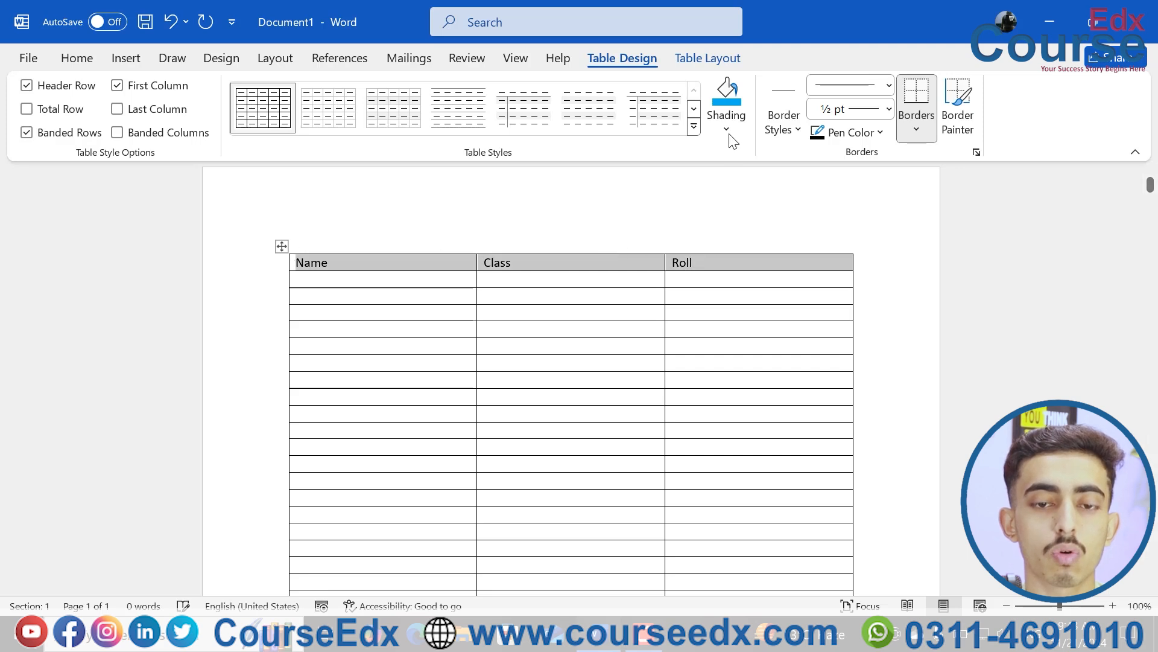
{"action": "left_click", "coordinate": [731, 91]}
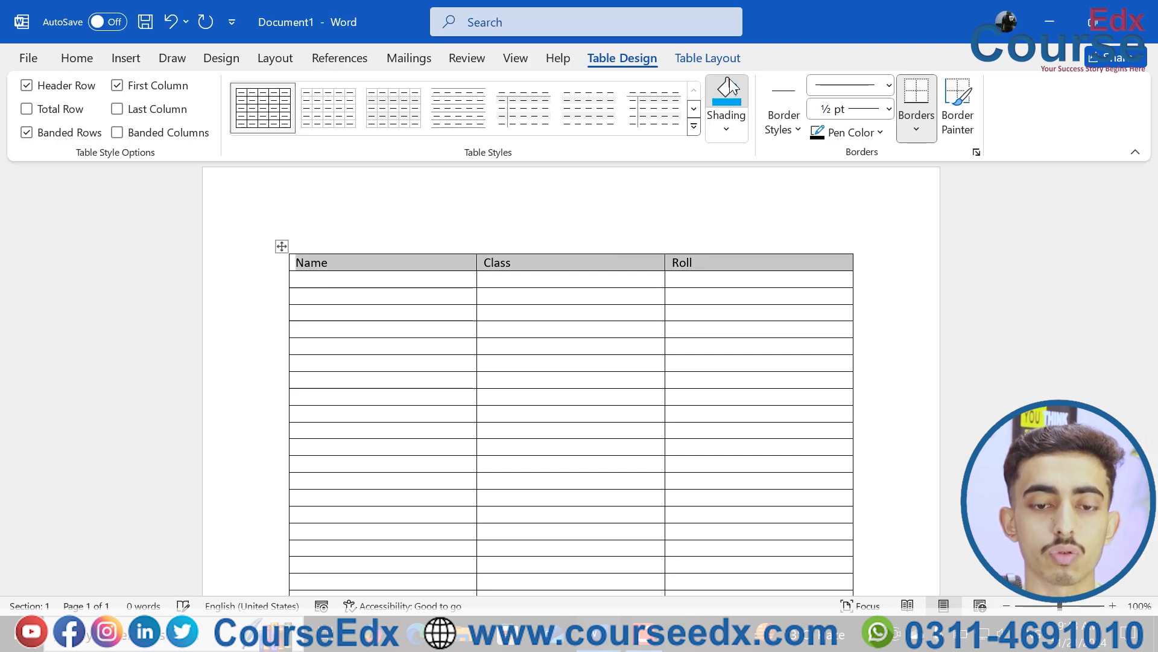
{"action": "left_click", "coordinate": [512, 262]}
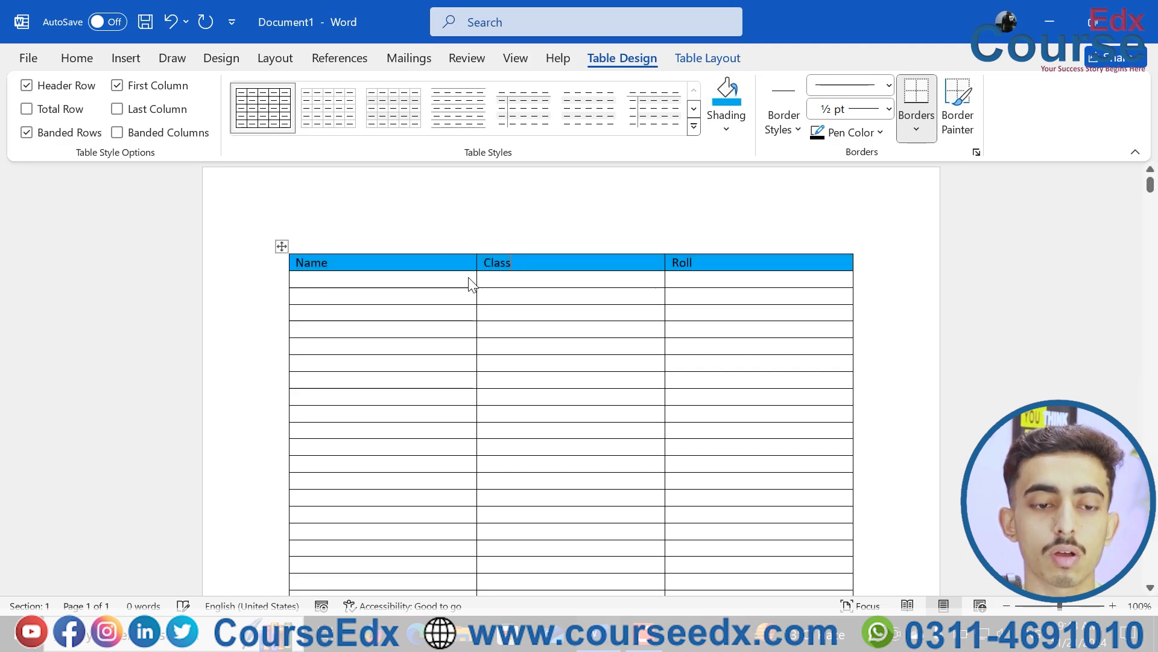
{"action": "double_click", "coordinate": [299, 262]}
{"action": "left_click_drag", "start_coordinate": [558, 258], "coordinate": [683, 258]}
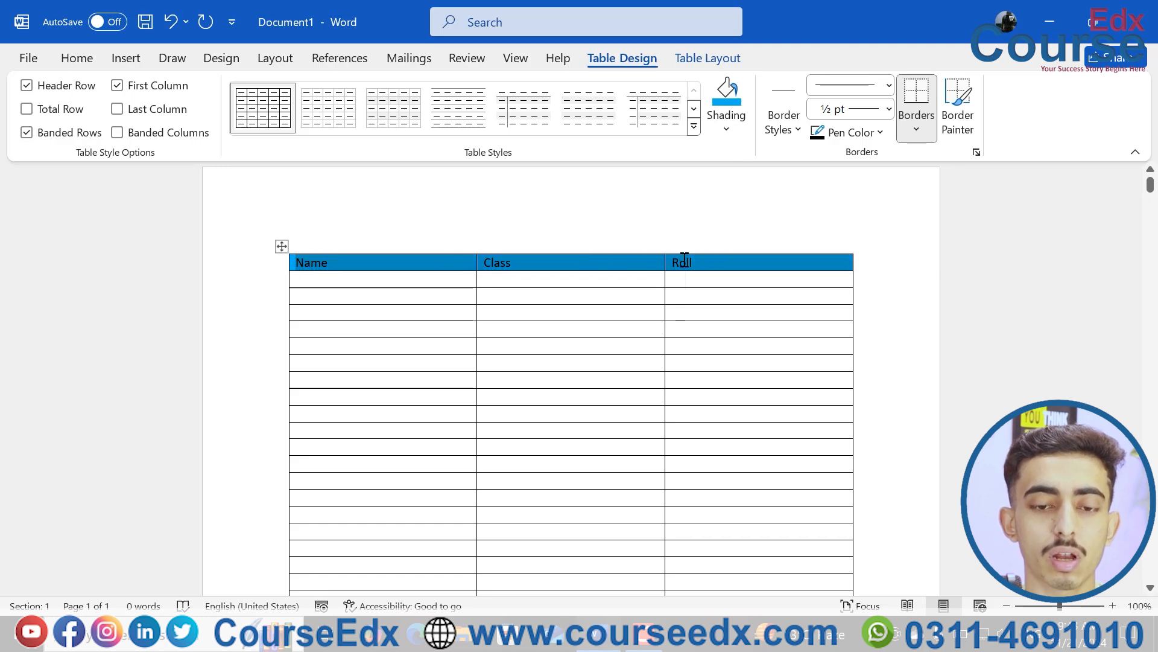
{"action": "key", "text": "ctrl+b"}
{"action": "left_click", "coordinate": [553, 298]}
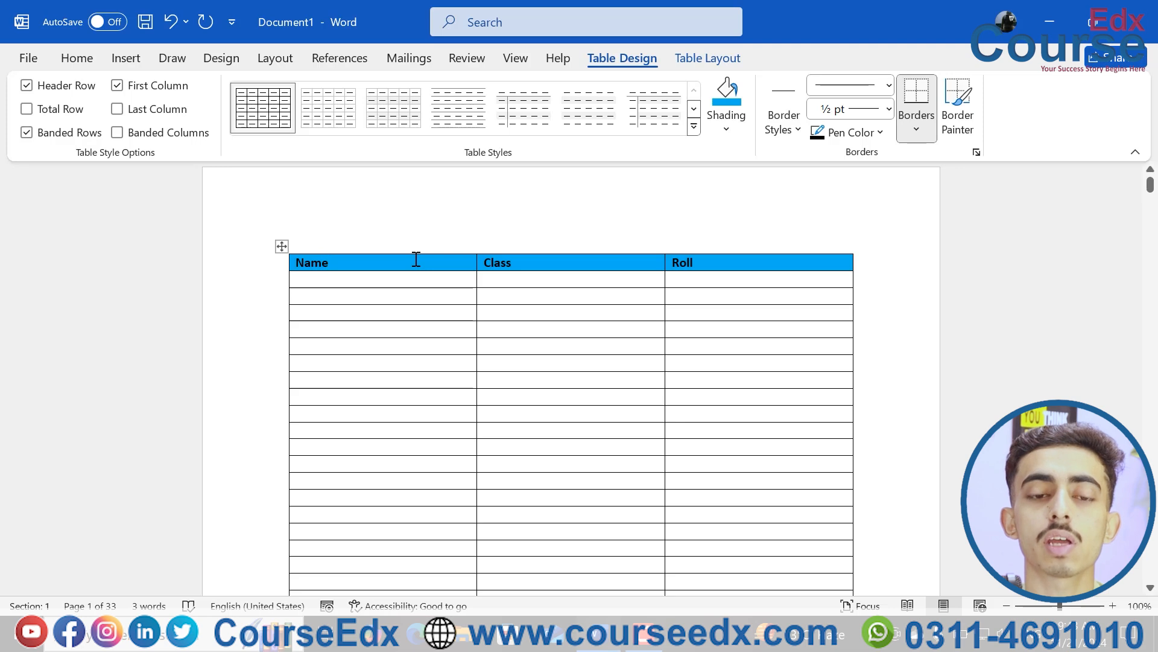
Check the document and the print preview up to page 3 for a header row on the following pages
{"action": "scroll", "coordinate": [417, 259], "scroll_direction": "down", "scroll_amount": 5}
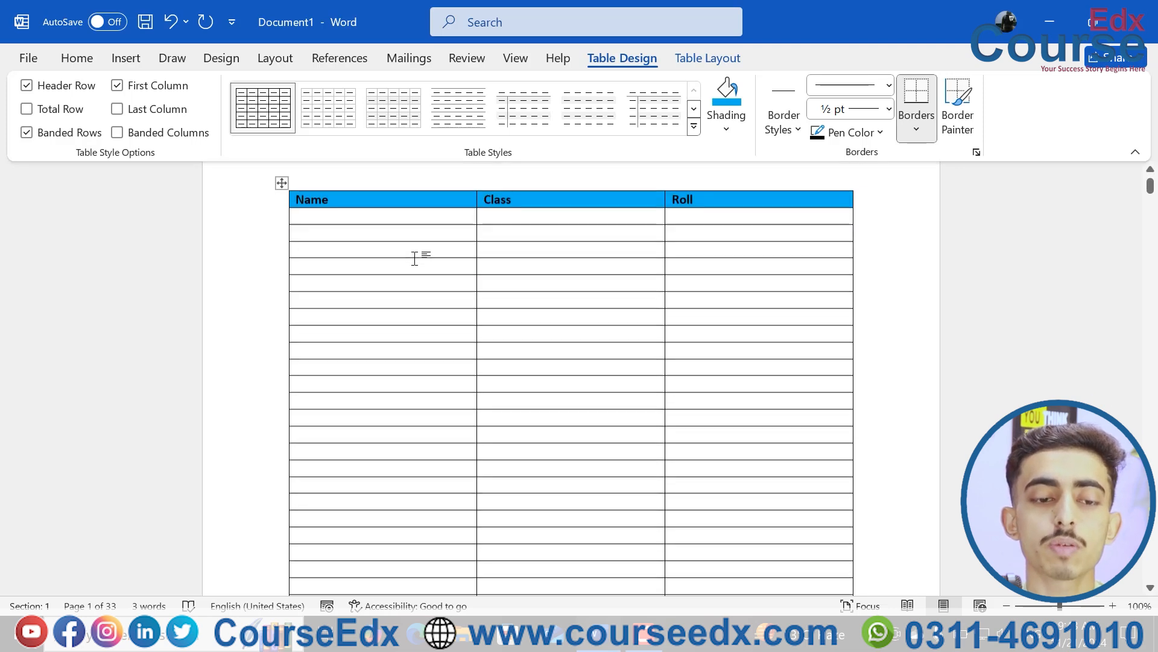
{"action": "scroll", "coordinate": [415, 259], "scroll_direction": "down", "scroll_amount": 5}
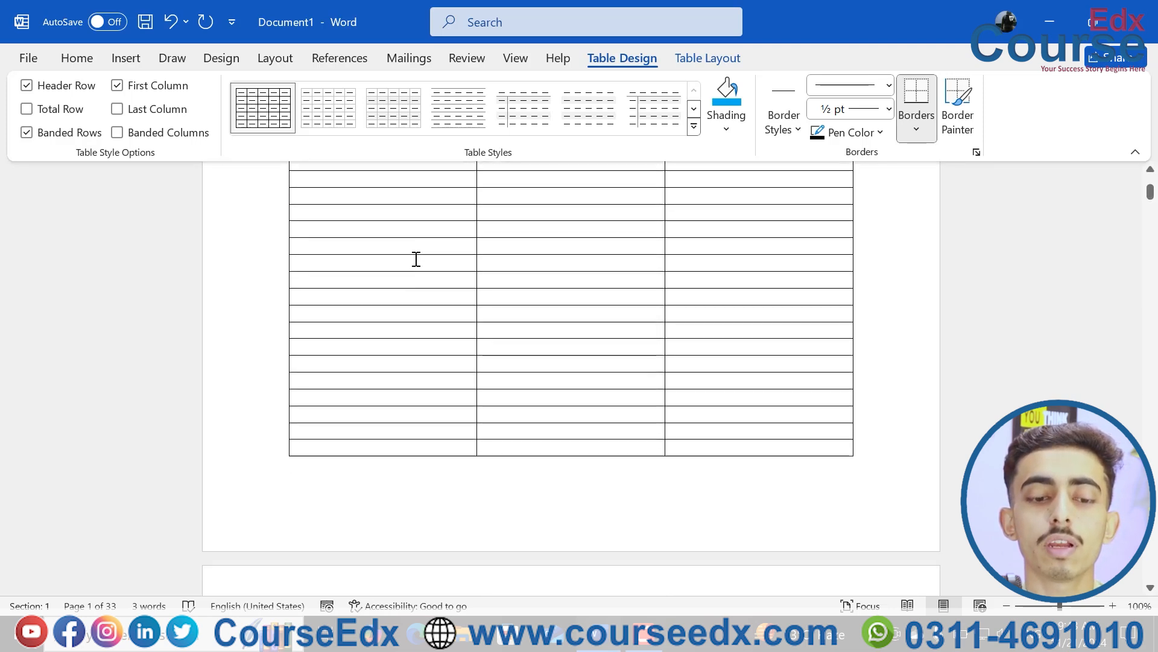
{"action": "scroll", "coordinate": [415, 258], "scroll_direction": "down", "scroll_amount": 1}
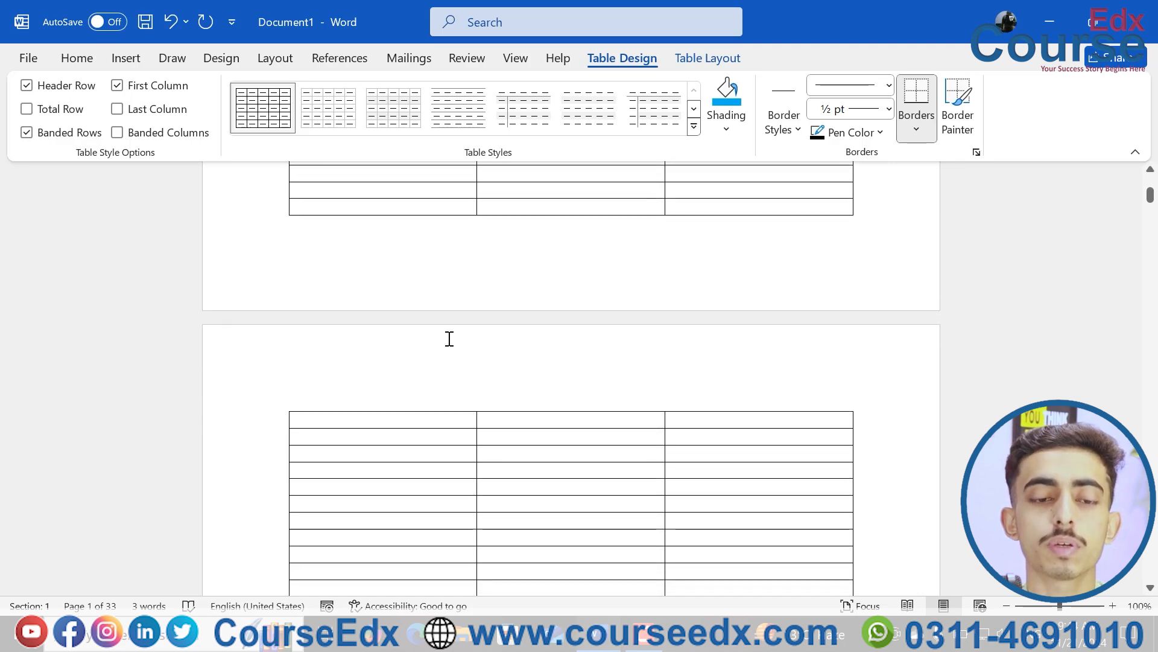
{"action": "key", "text": "ctrl+p"}
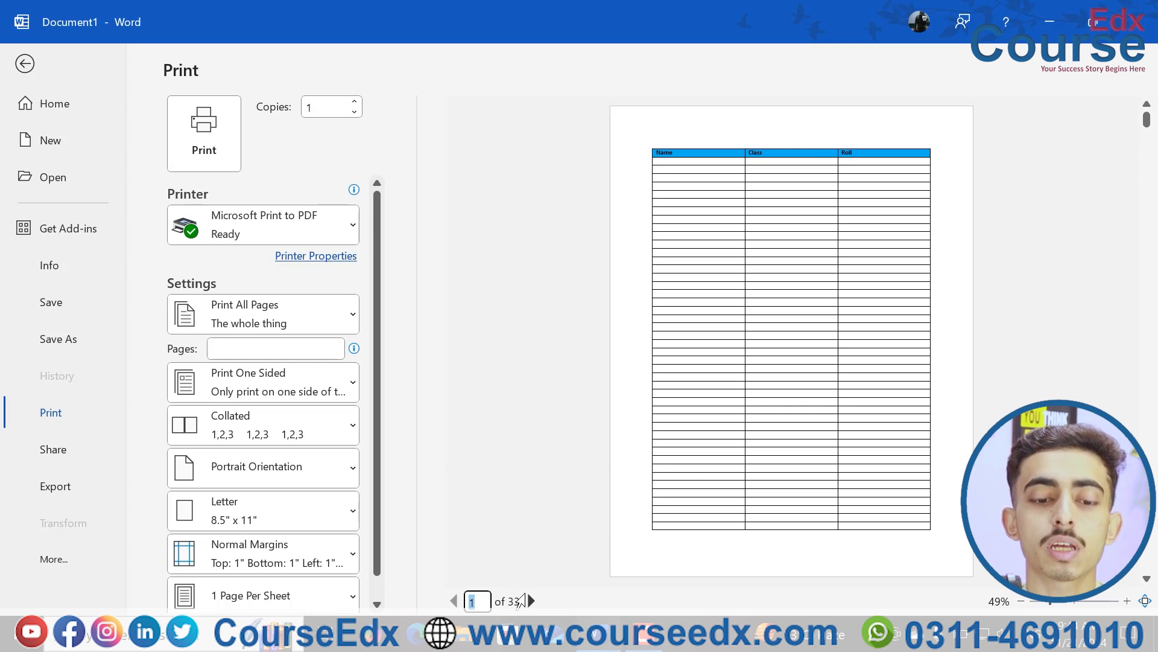
{"action": "left_click", "coordinate": [531, 600]}
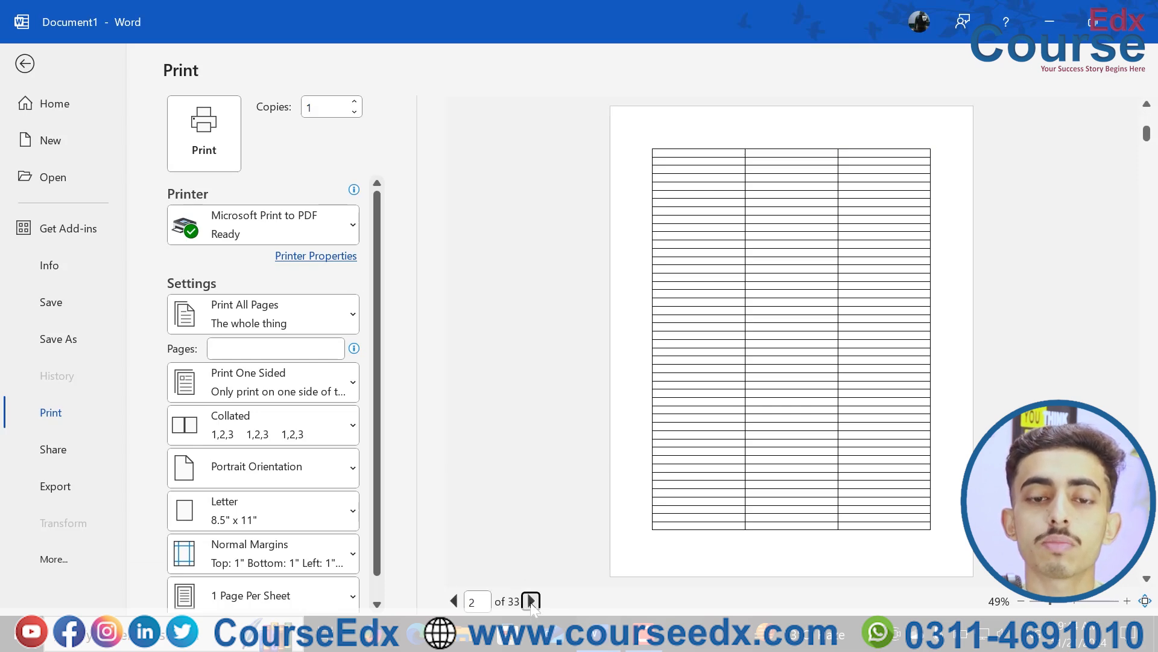
{"action": "left_click", "coordinate": [531, 600]}
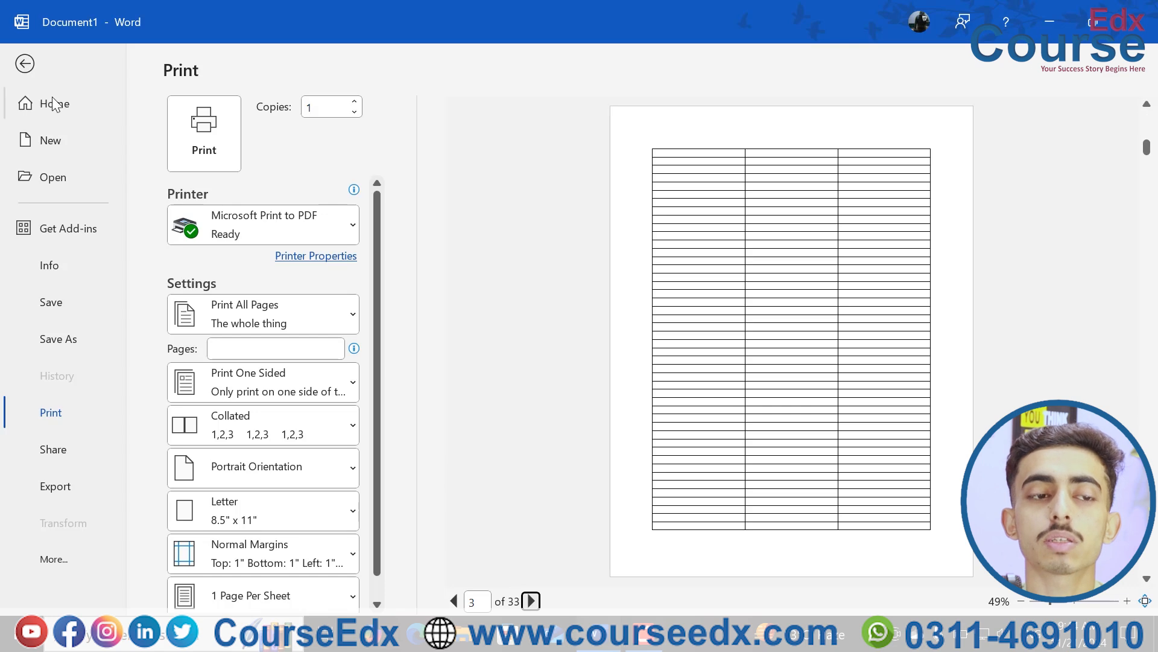
{"action": "left_click", "coordinate": [24, 64]}
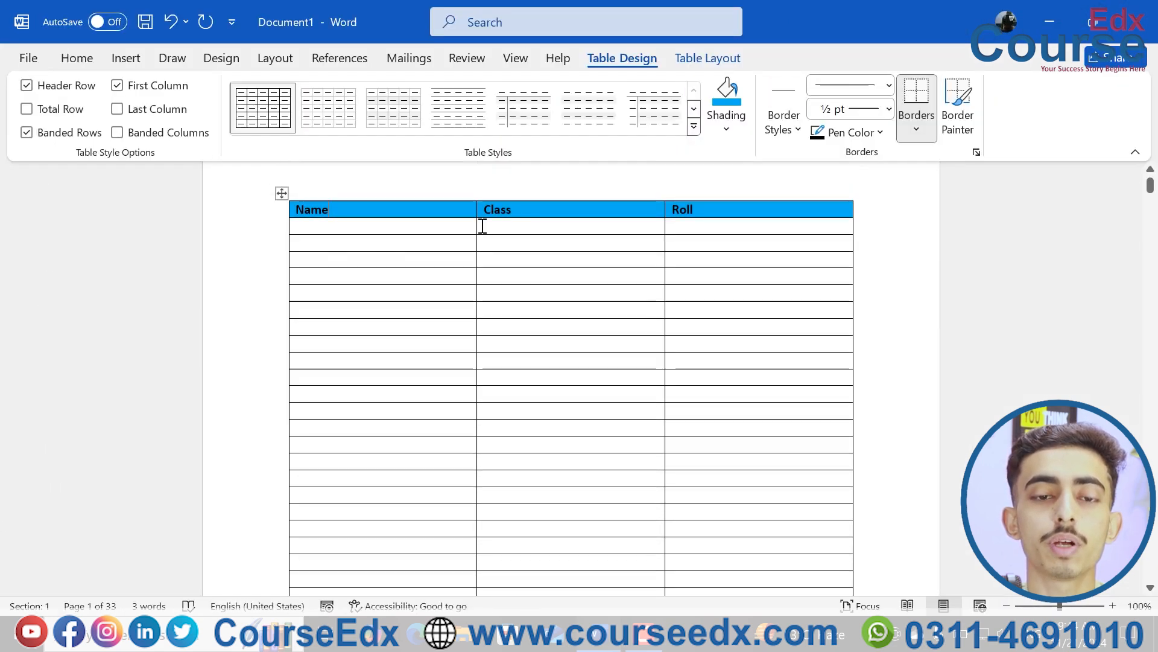
Turn on Repeat Header Rows for the table's blue header row and check the second page
{"action": "left_click", "coordinate": [709, 59]}
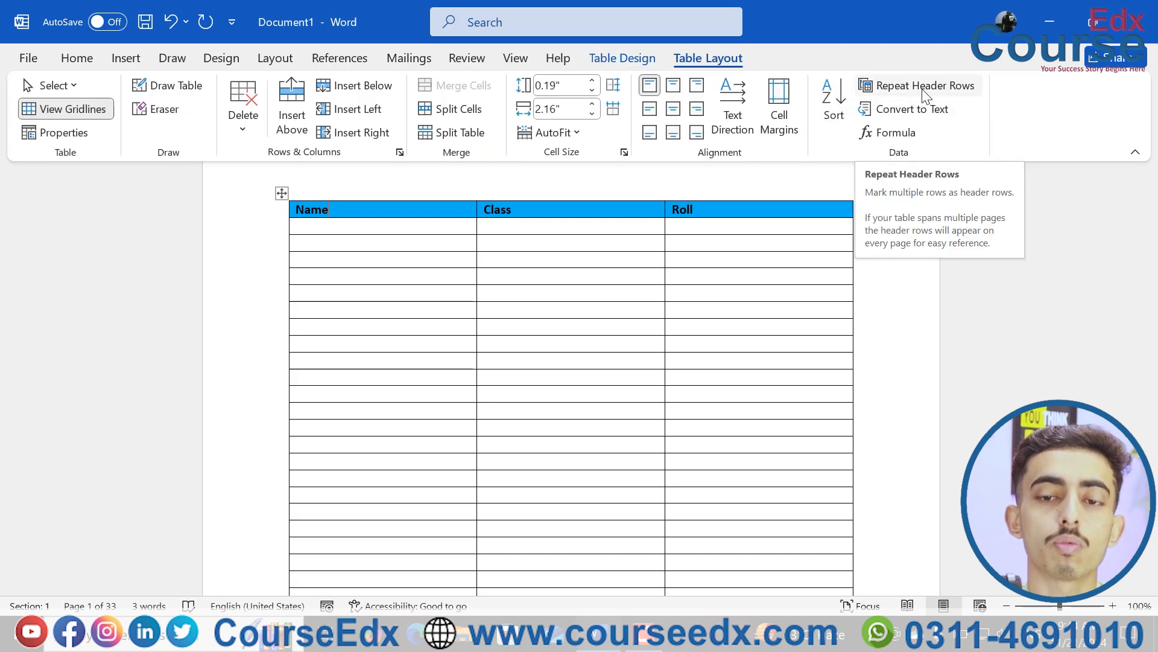
{"action": "left_click", "coordinate": [923, 91]}
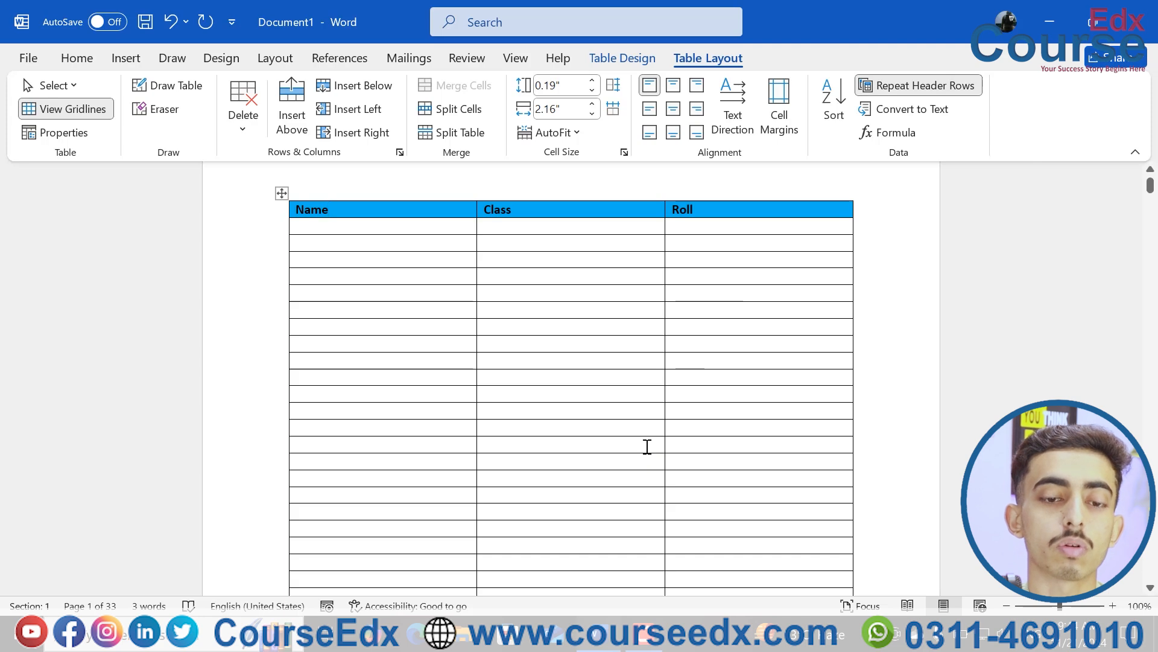
{"action": "scroll", "coordinate": [647, 447], "scroll_direction": "down", "scroll_amount": 2}
{"action": "scroll", "coordinate": [647, 446], "scroll_direction": "down", "scroll_amount": 6}
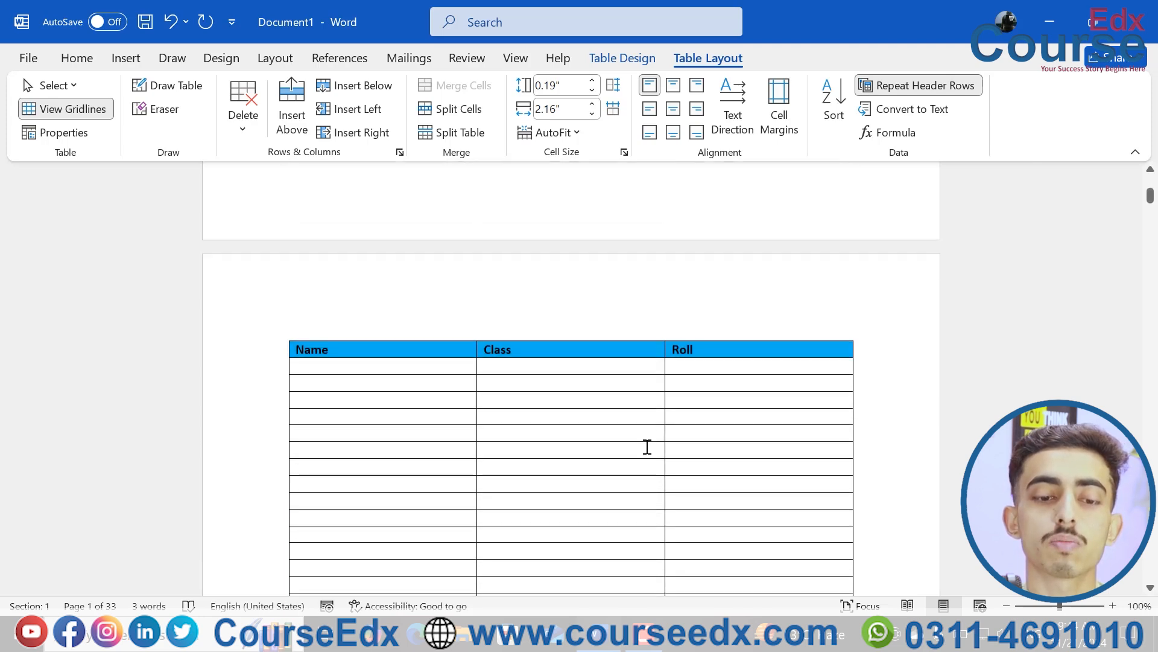
Examine the header row on each page of the print preview up to page 8 and return to the document
{"action": "key", "text": "ctrl+p"}
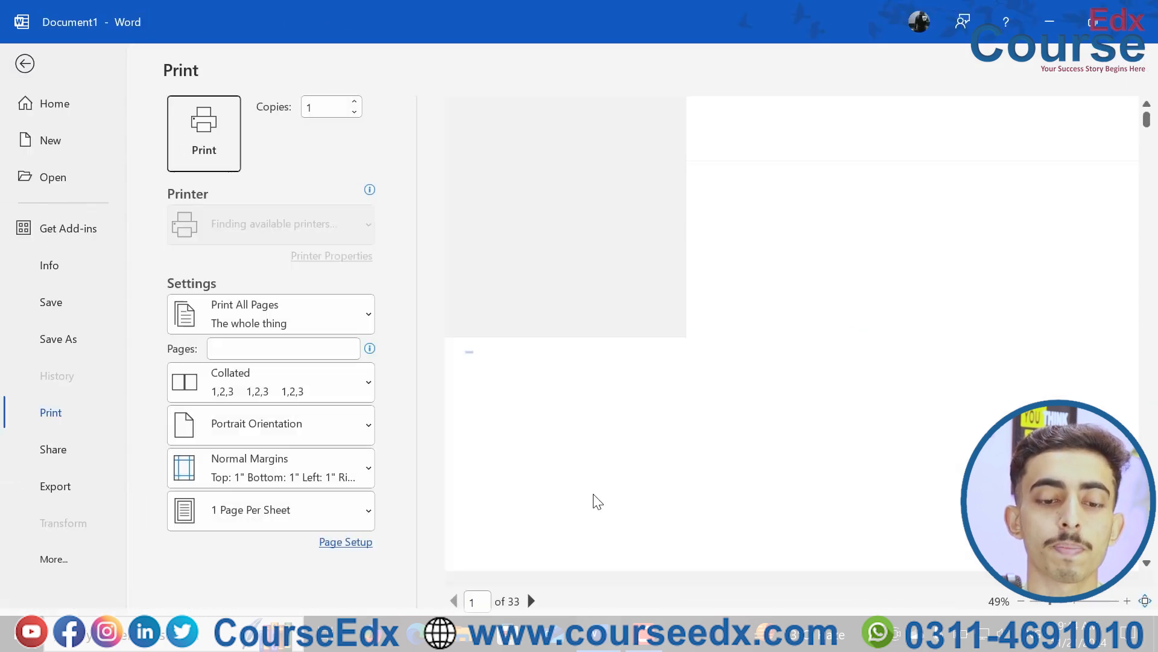
{"action": "left_click", "coordinate": [531, 601]}
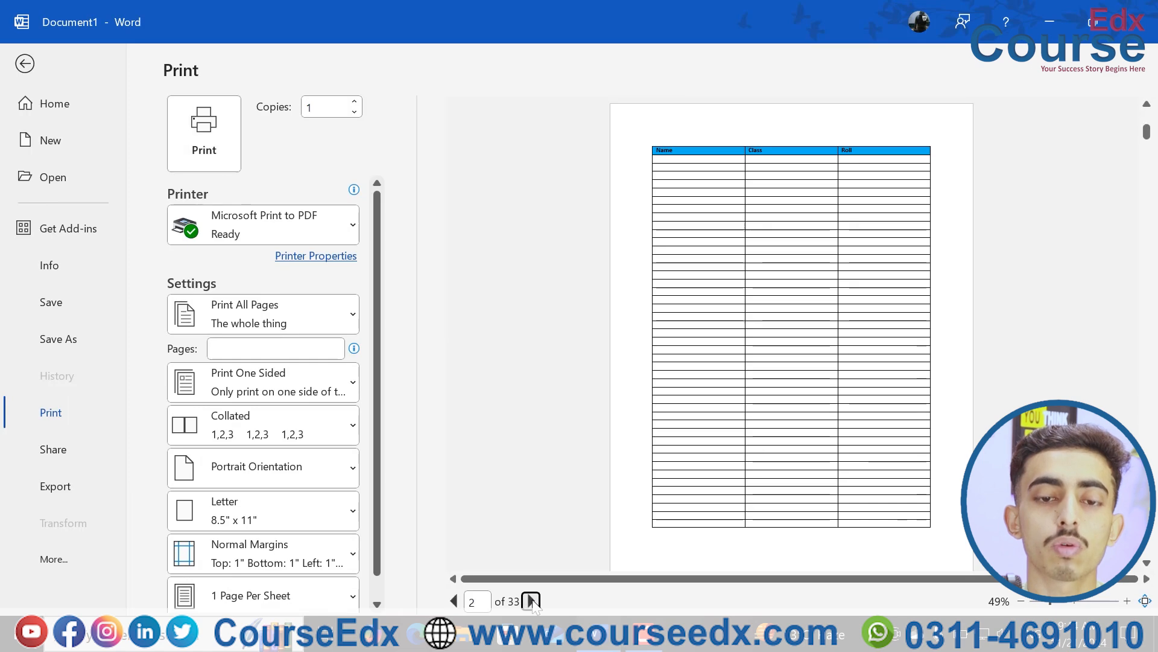
{"action": "left_click", "coordinate": [531, 601]}
{"action": "left_click", "coordinate": [531, 601]}
{"action": "left_click", "coordinate": [530, 601]}
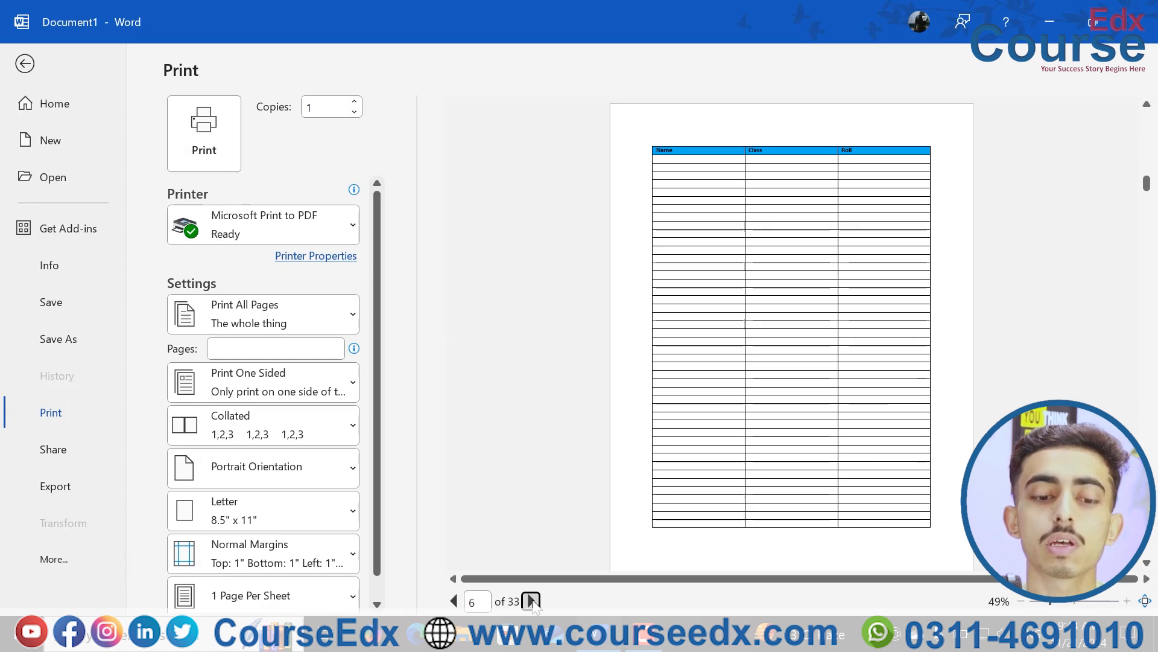
{"action": "left_click", "coordinate": [531, 601]}
{"action": "left_click", "coordinate": [531, 601]}
{"action": "left_click", "coordinate": [531, 601]}
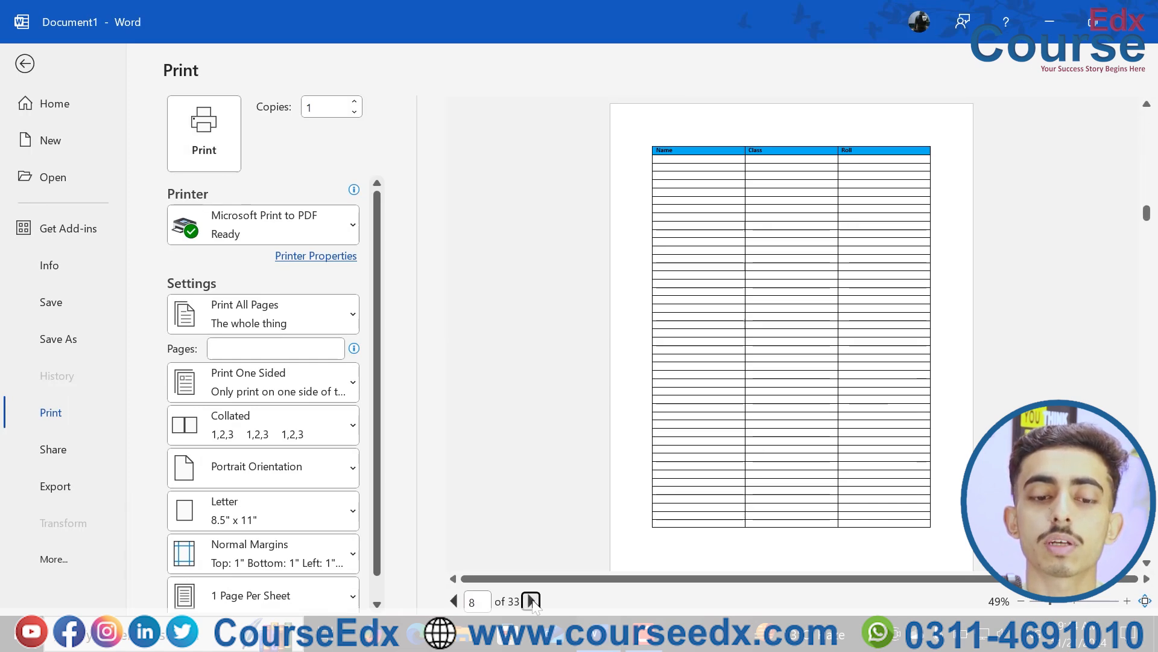
{"action": "left_click", "coordinate": [25, 64]}
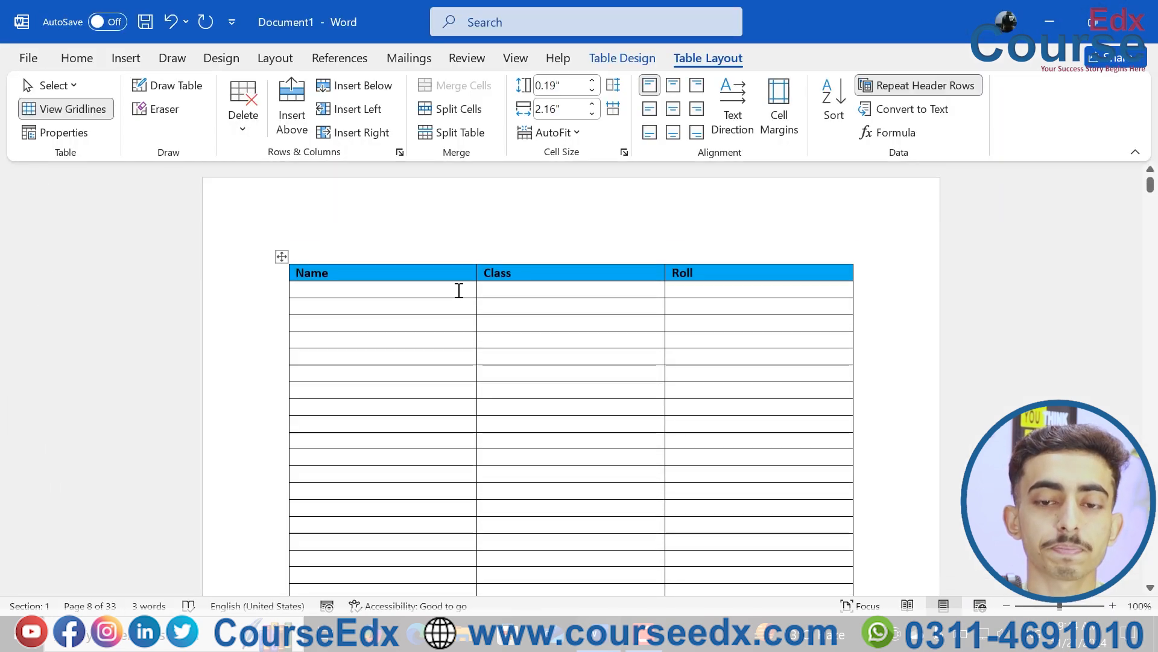
Fill the first two rows under the header with student names, classes 6th and 7th, and rolls 101 and 102
{"action": "left_click", "coordinate": [348, 295]}
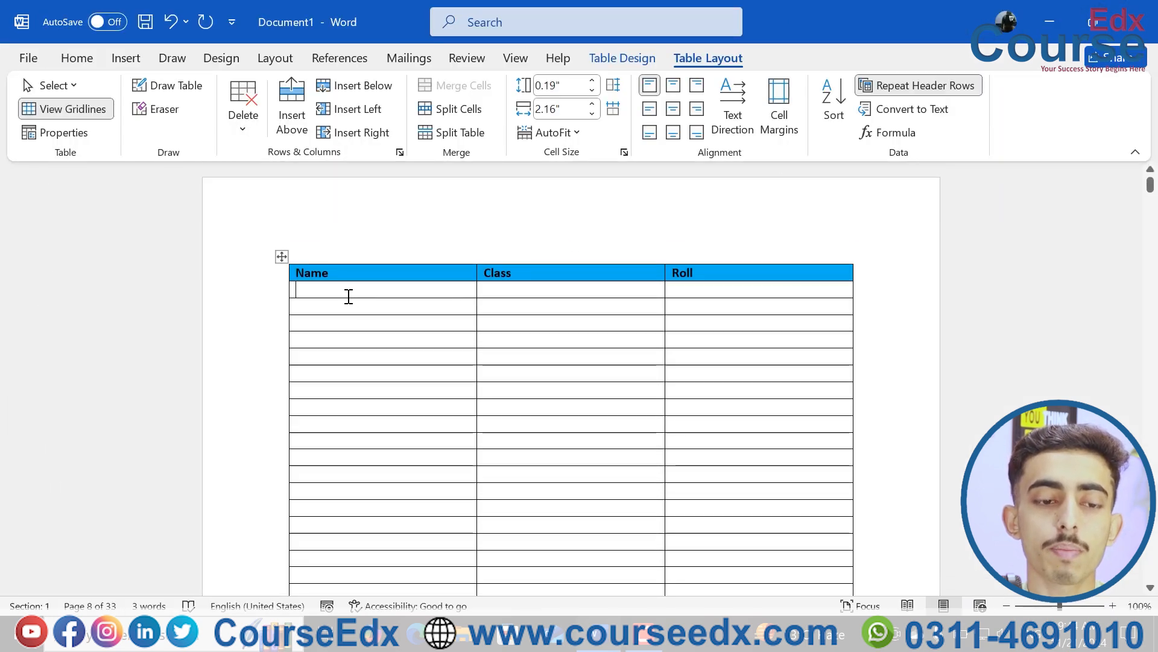
{"action": "type", "text": "Ali"}
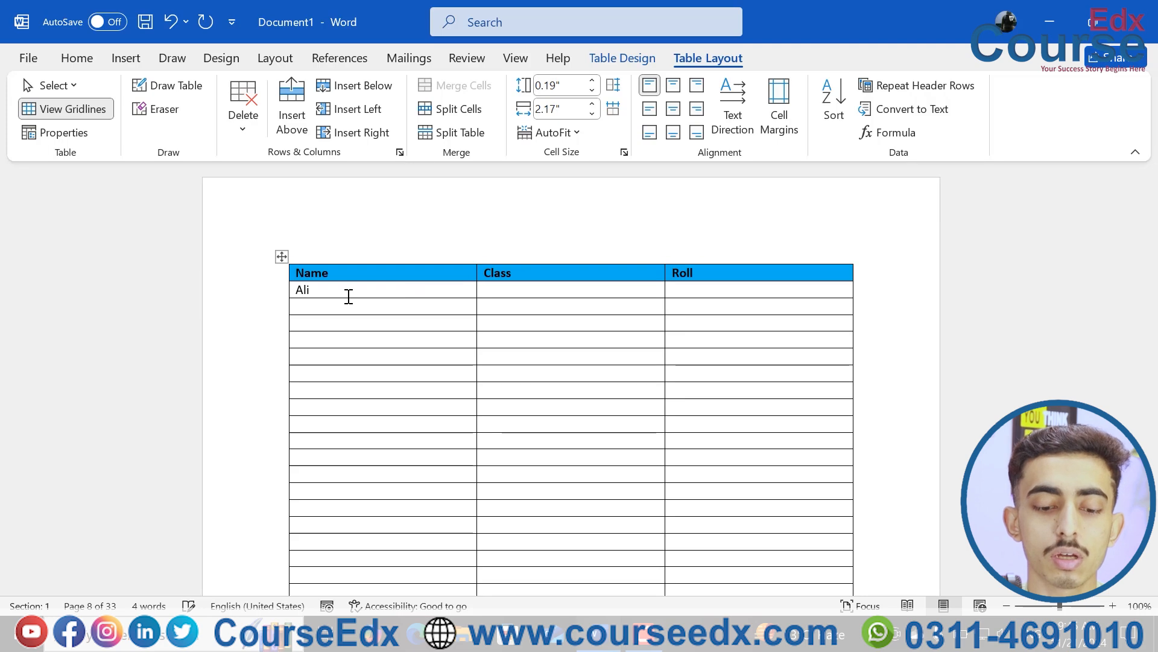
{"action": "key", "text": "Tab"}
{"action": "type", "text": "6th"}
{"action": "key", "text": "Tab"}
{"action": "type", "text": "1"}
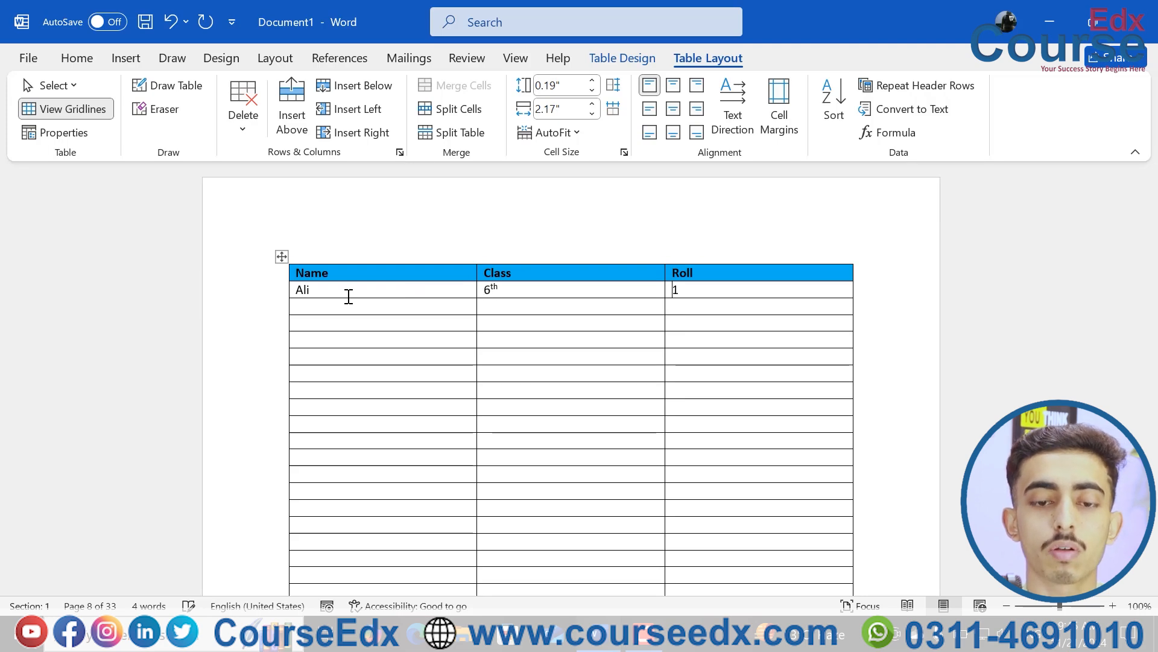
{"action": "type", "text": "01"}
{"action": "key", "text": "Tab"}
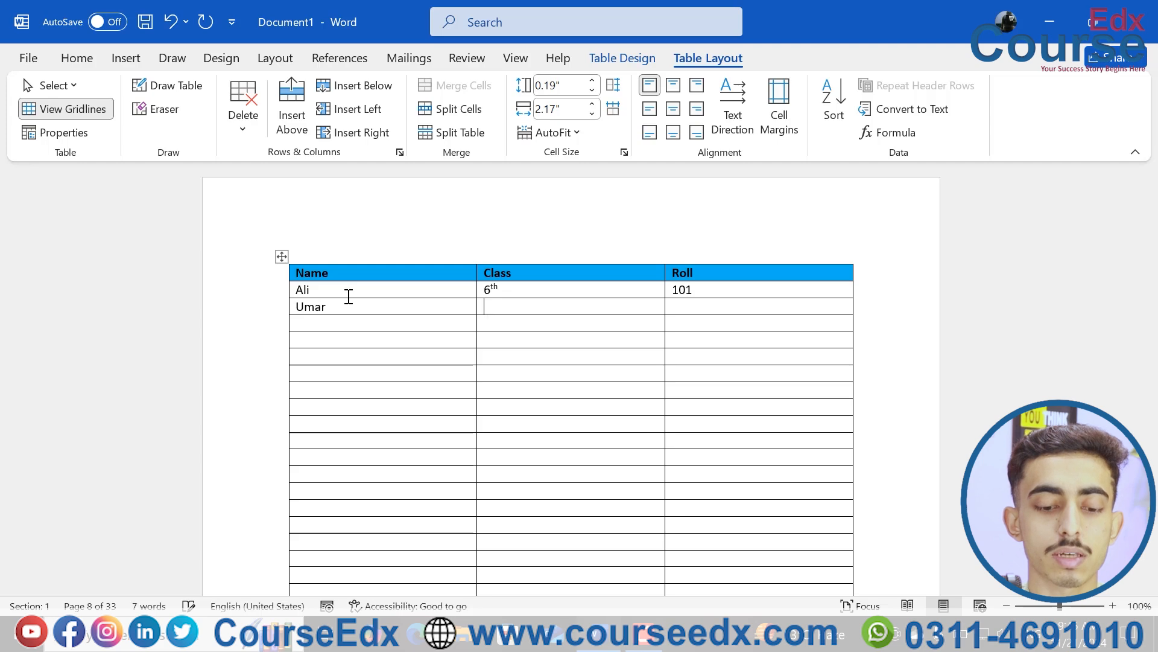
{"action": "type", "text": "10"}
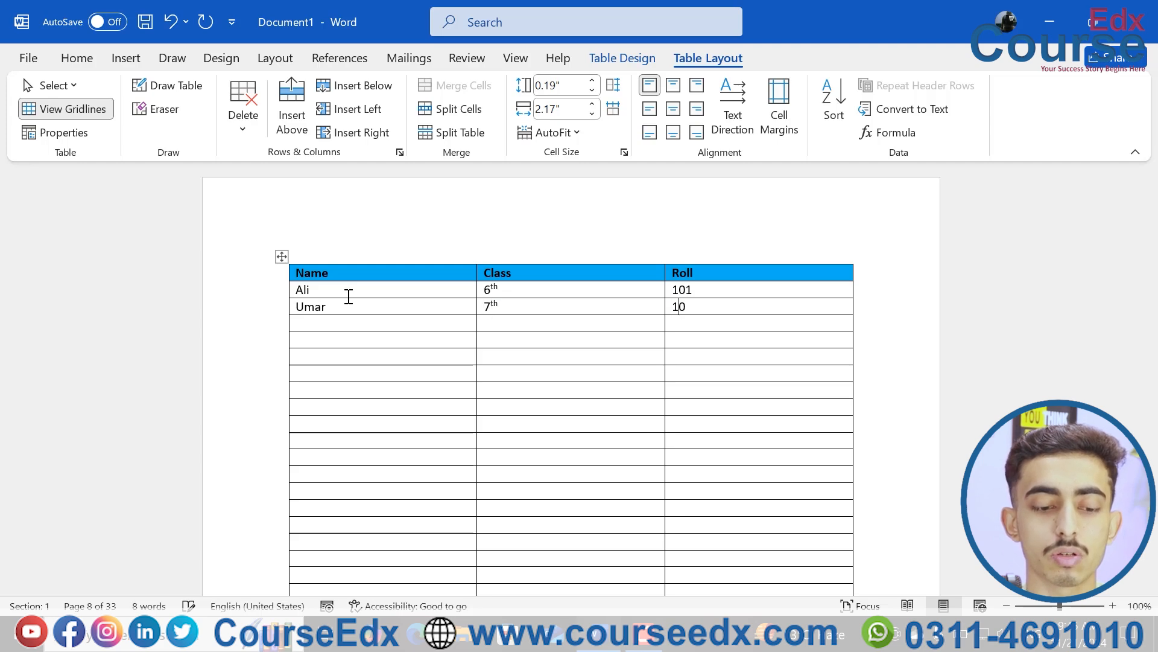
{"action": "type", "text": "2"}
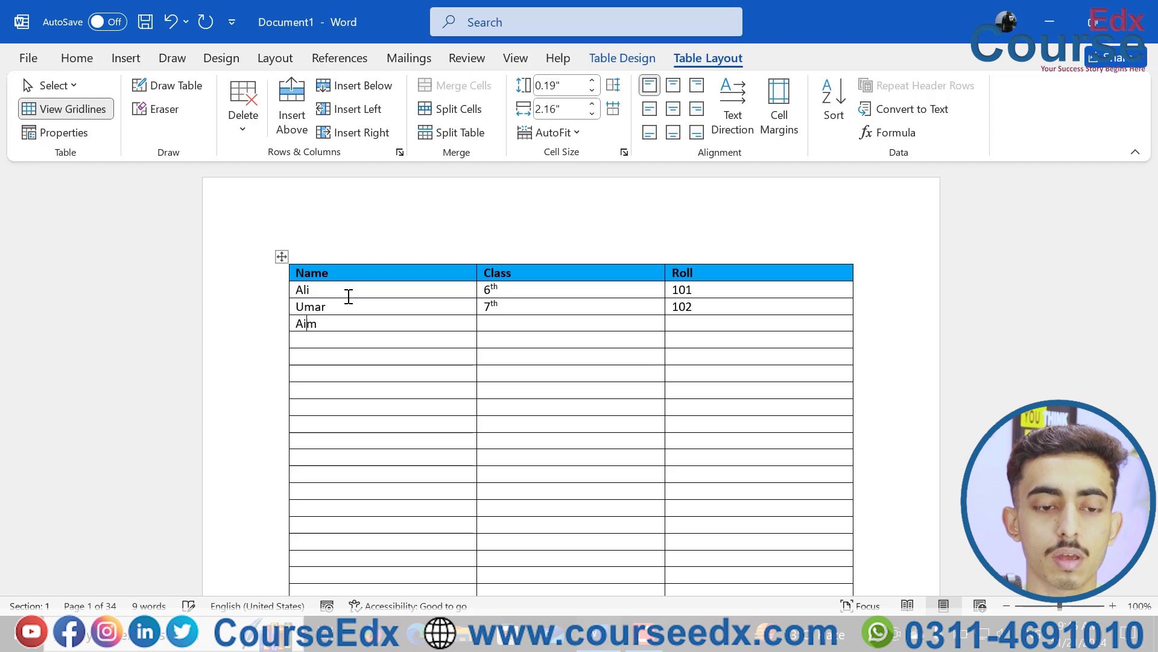
Complete the third student's row with the name, class 9th and roll 103
{"action": "type", "text": "9"}
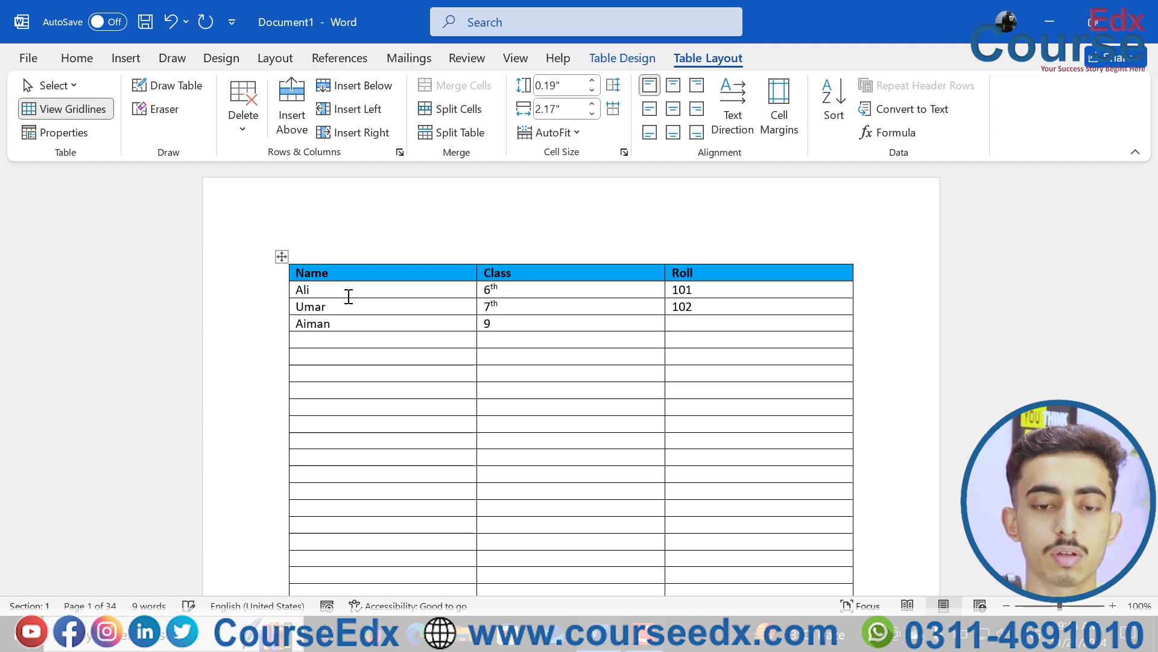
{"action": "type", "text": "th"}
{"action": "key", "text": "Tab"}
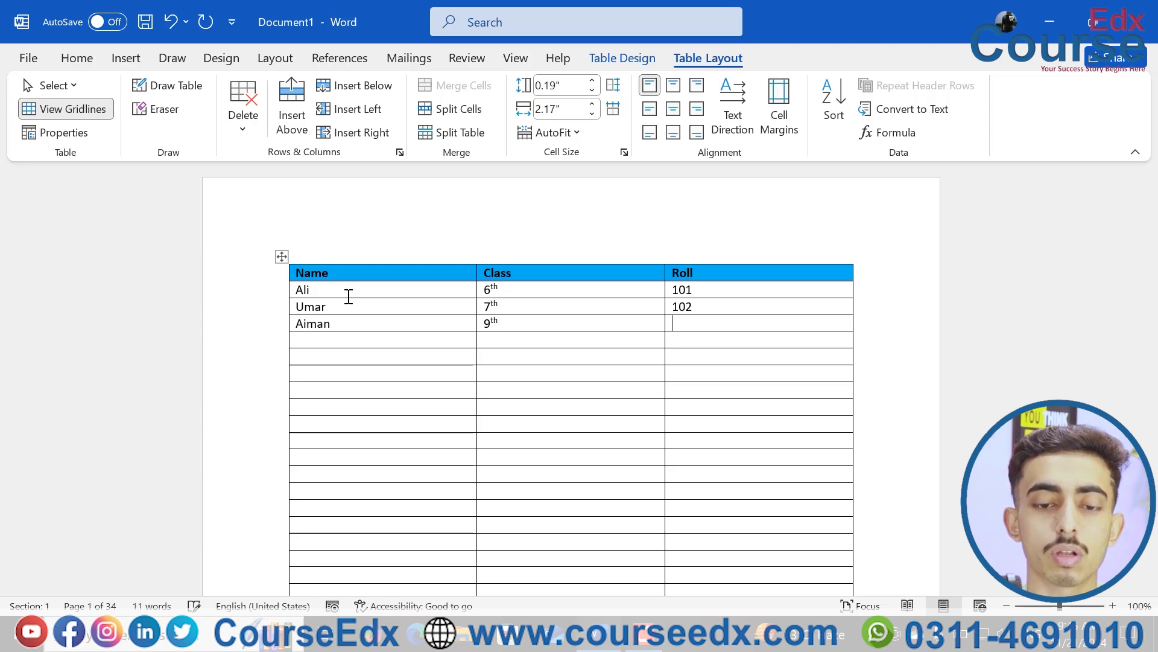
{"action": "type", "text": "103"}
{"action": "key", "text": "Tab"}
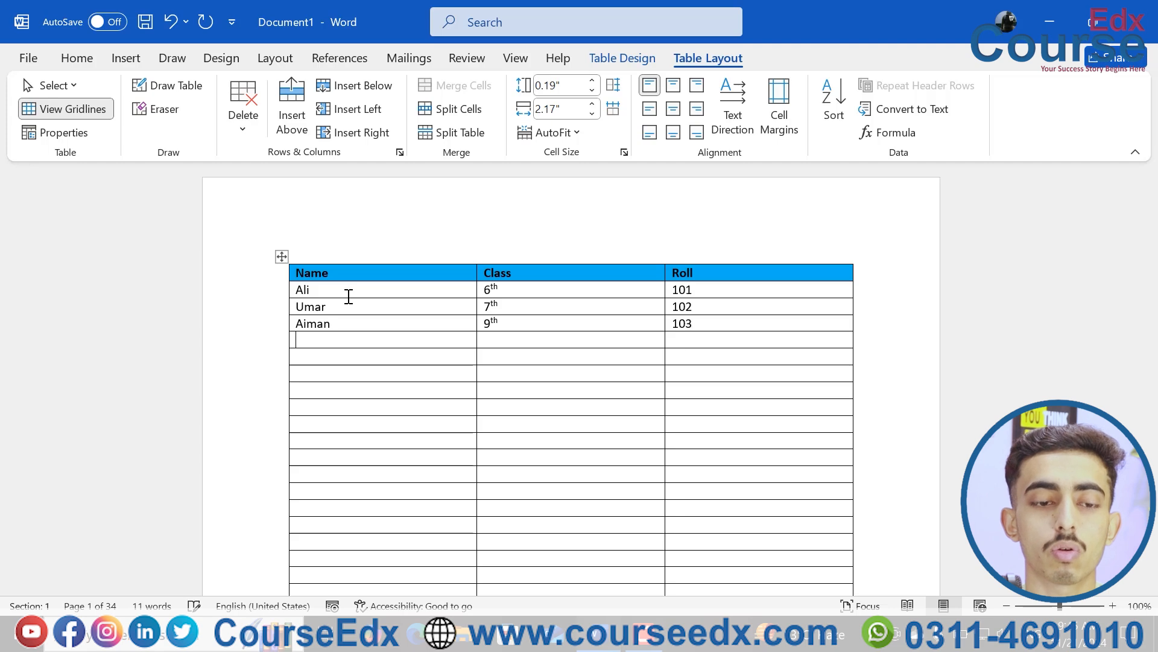
Fill the fourth row with the student's name, class 6th and roll 104
{"action": "type", "text": "Faheem"}
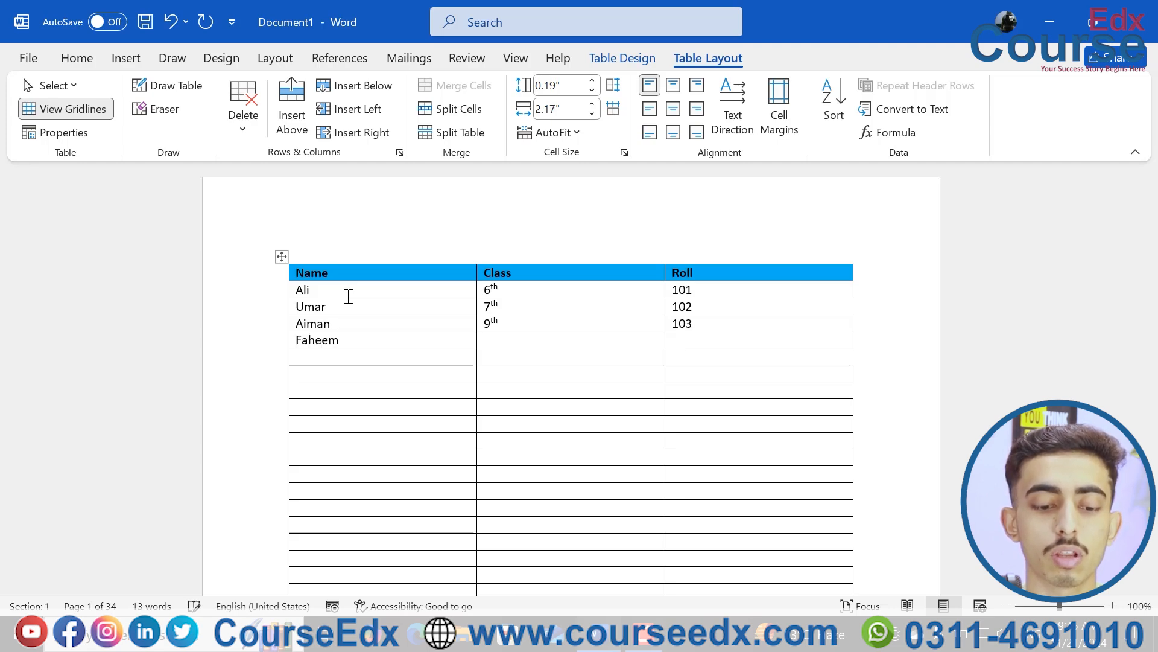
{"action": "key", "text": "BackSpace"}
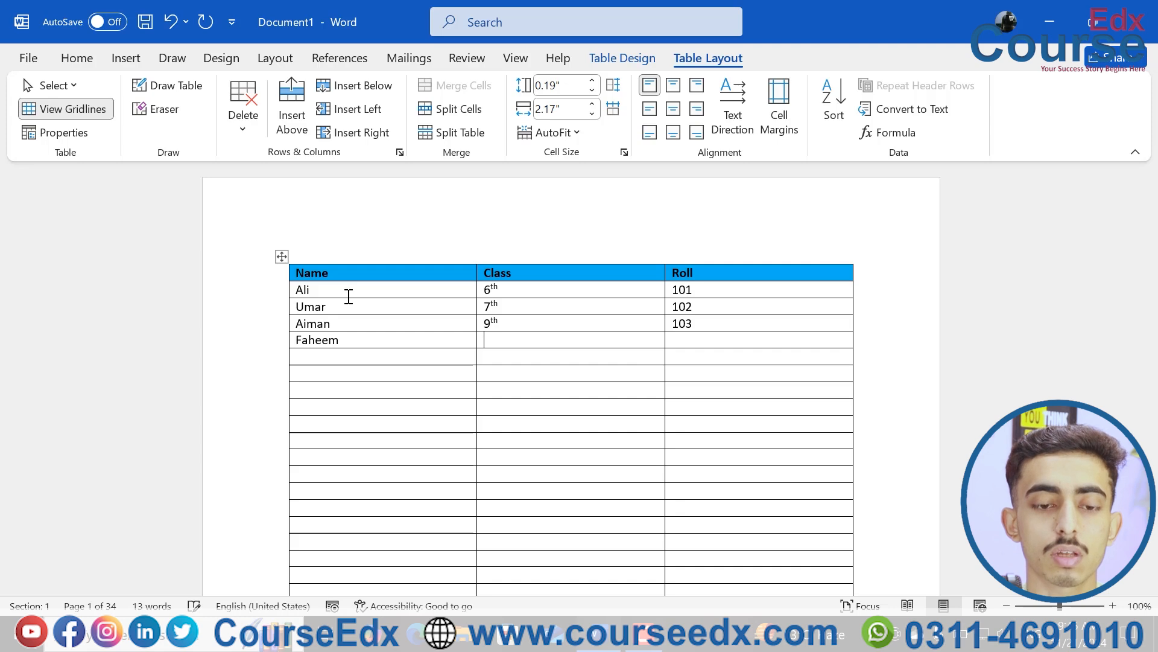
{"action": "type", "text": "6"}
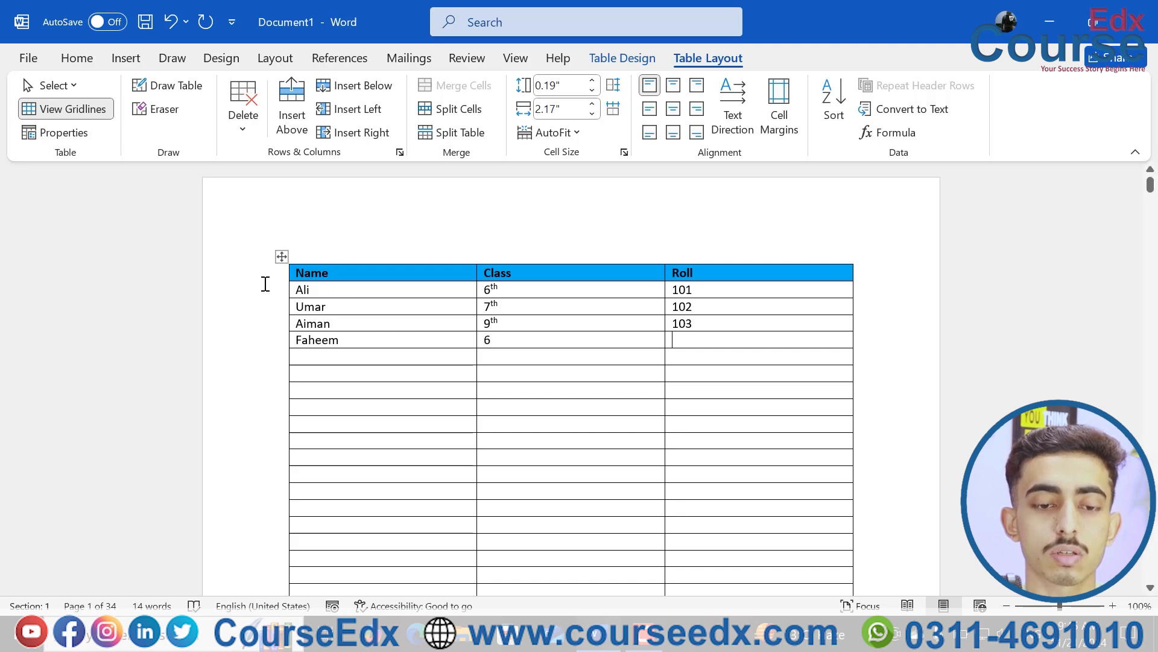
{"action": "key", "text": "Tab"}
{"action": "type", "text": "th"}
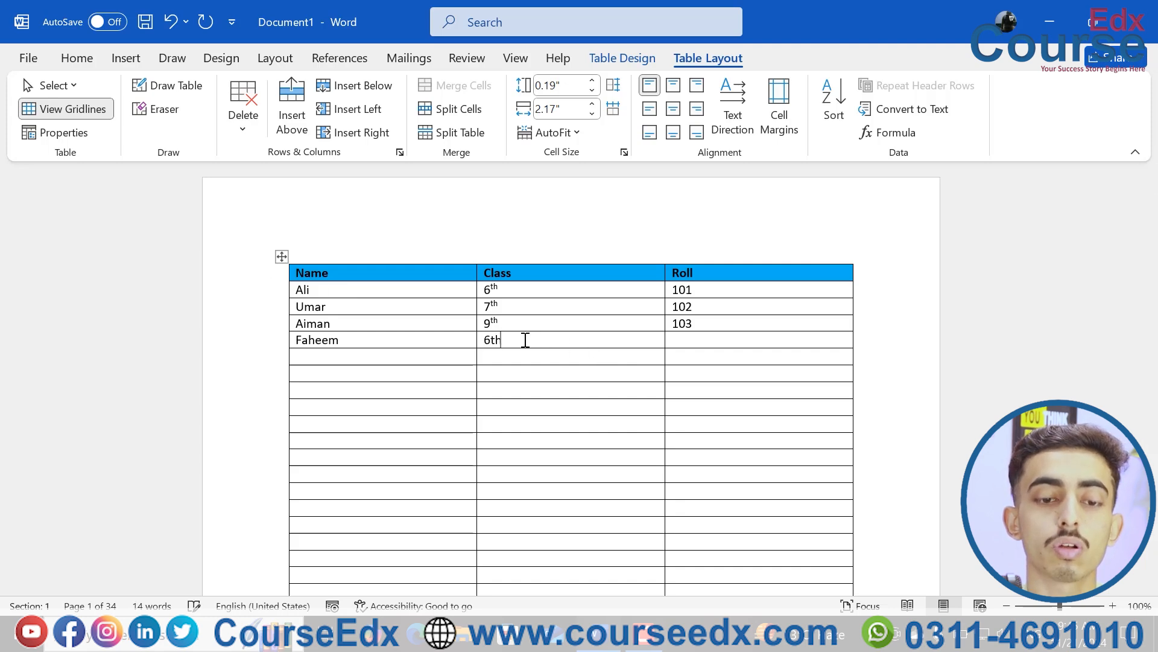
{"action": "key", "text": "Tab"}
{"action": "type", "text": "104"}
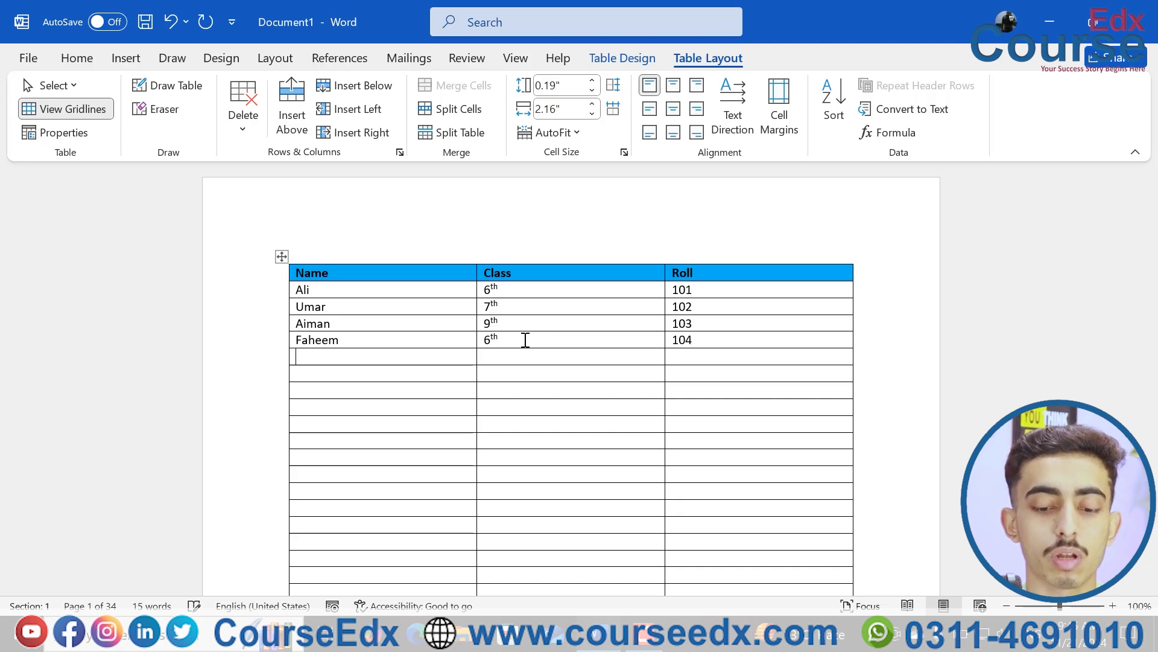
Fill the fifth row with the student's name, class 9th and roll 105
{"action": "type", "text": "Talh"}
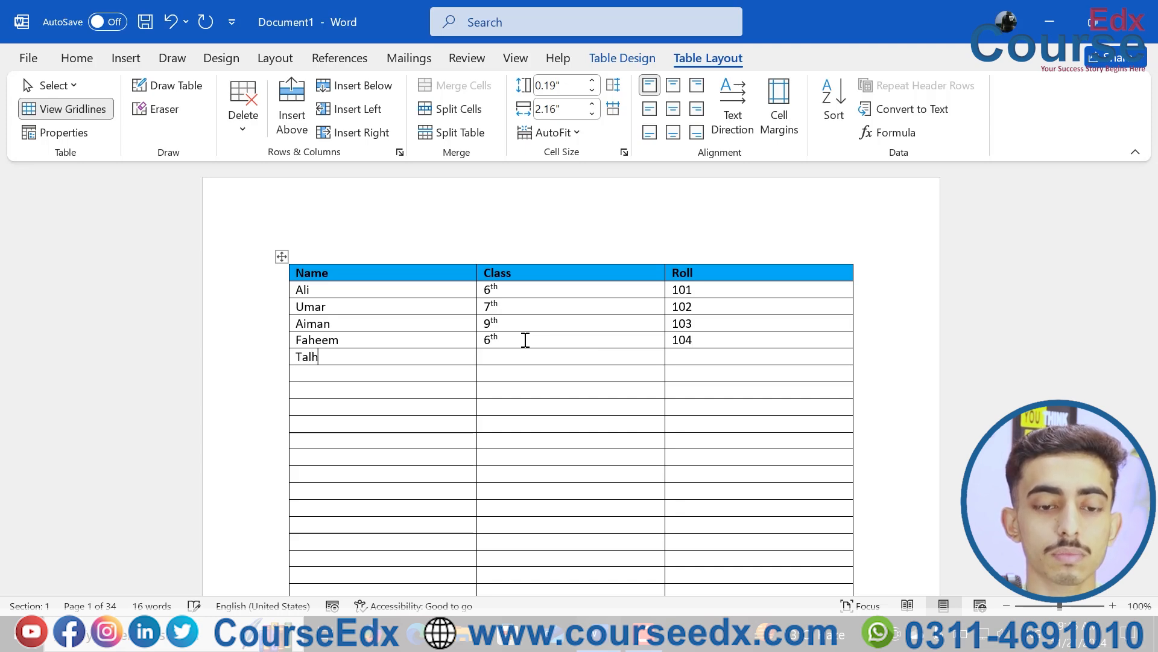
{"action": "type", "text": "a"}
{"action": "key", "text": "Tab"}
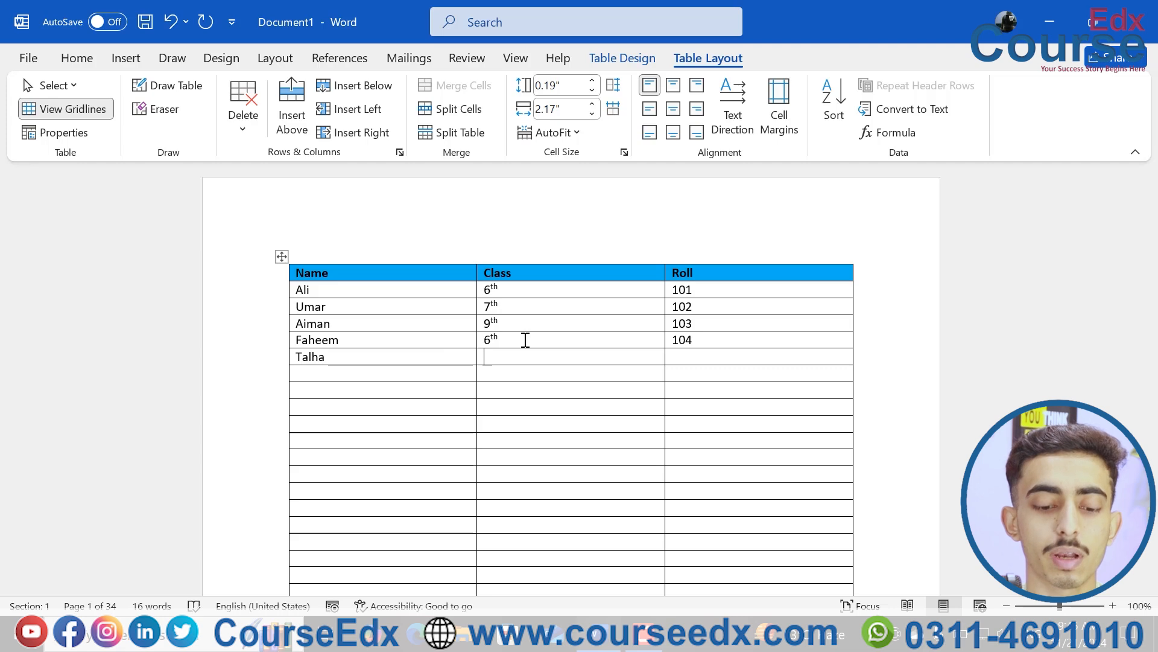
{"action": "type", "text": "9t"}
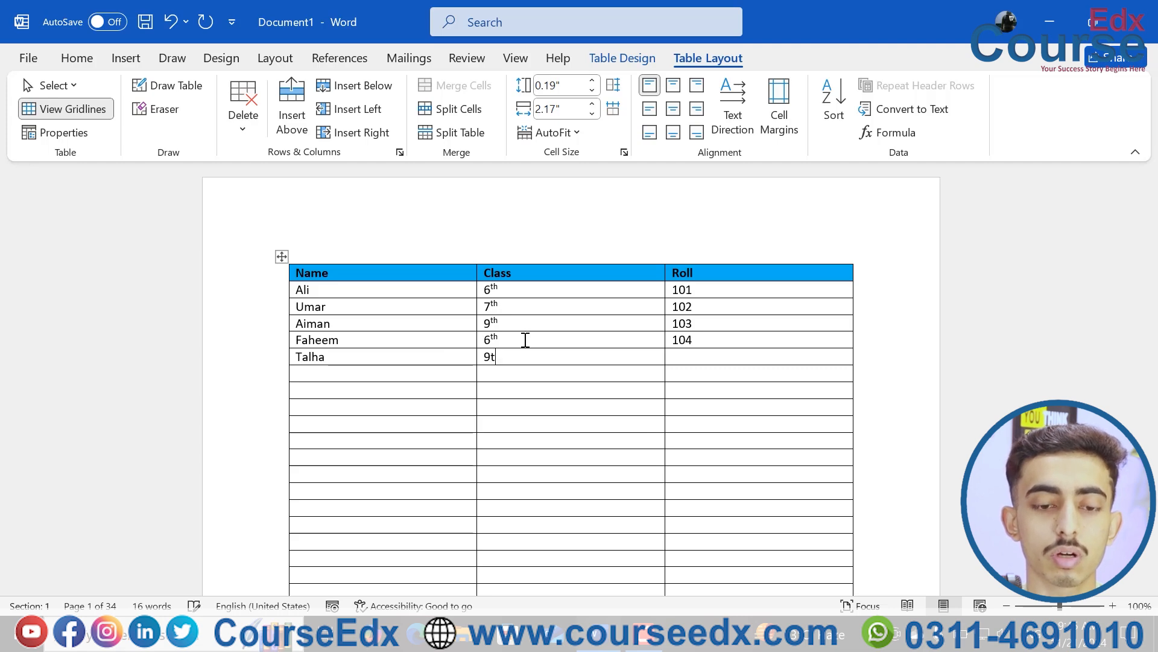
{"action": "type", "text": "h"}
{"action": "key", "text": "Tab"}
{"action": "type", "text": "10"}
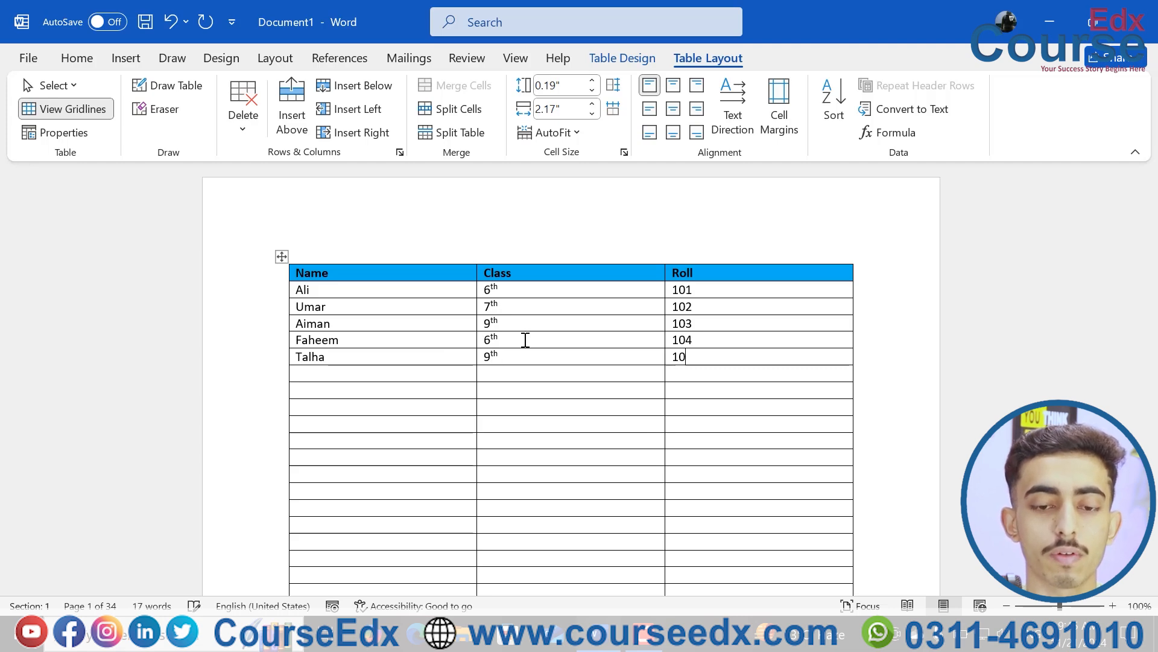
{"action": "left_click", "coordinate": [281, 256]}
{"action": "left_click", "coordinate": [525, 284]}
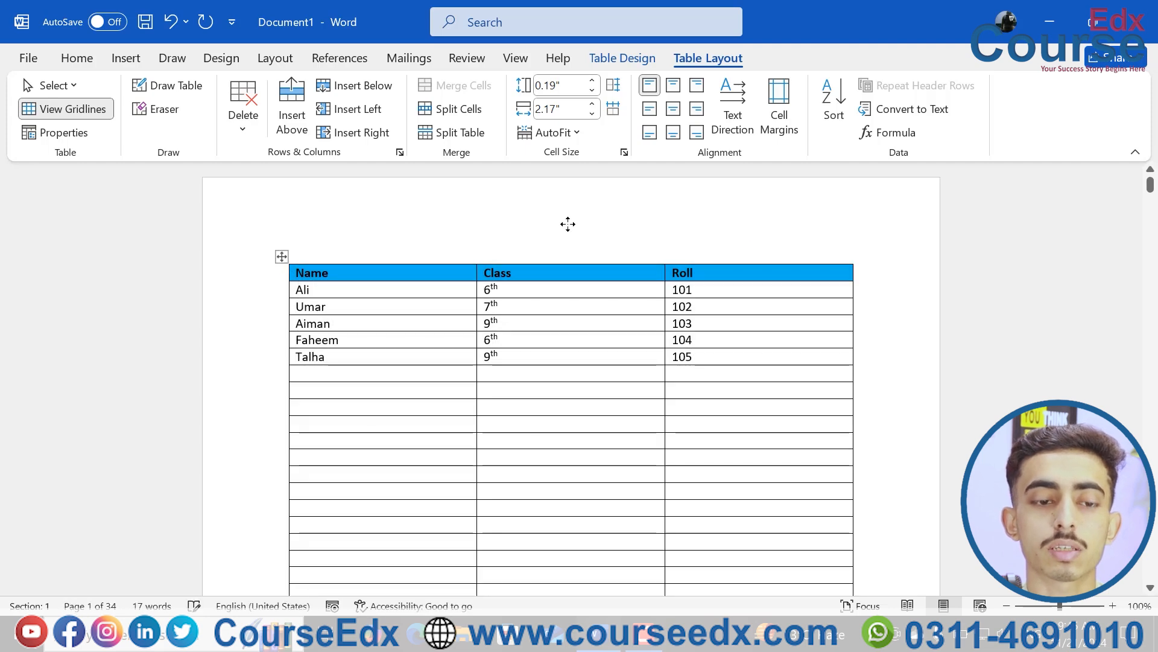
{"action": "left_click_drag", "start_coordinate": [285, 266], "coordinate": [282, 262]}
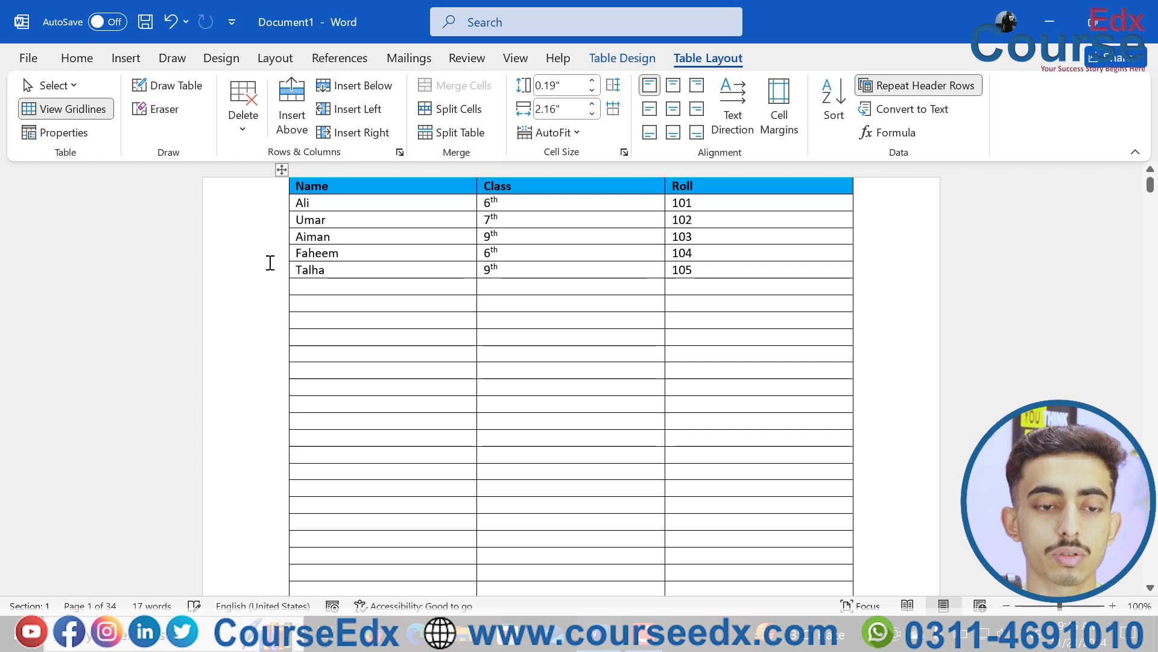
{"action": "left_click_drag", "start_coordinate": [270, 263], "coordinate": [305, 275]}
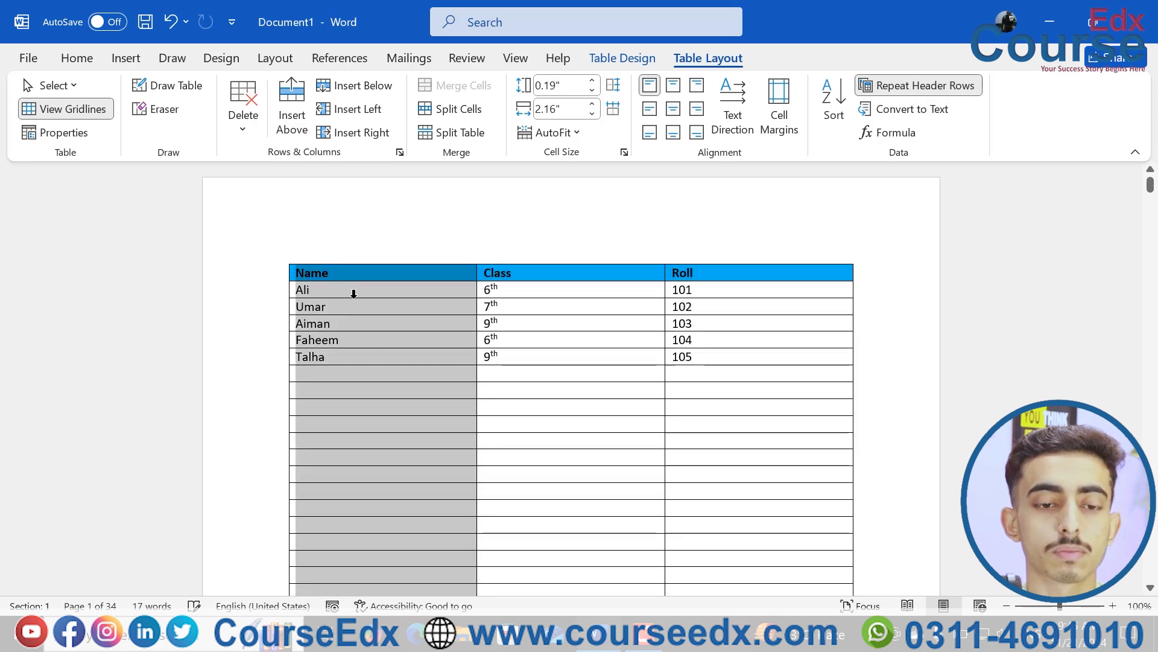
{"action": "left_click", "coordinate": [548, 389]}
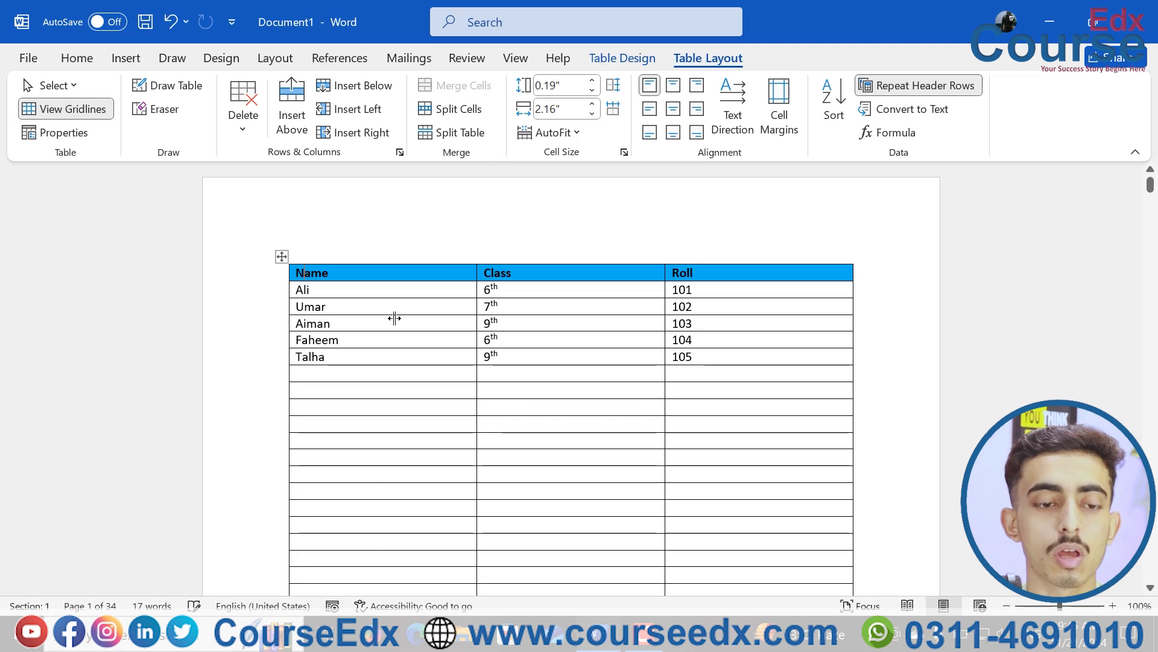
{"action": "key", "text": "ctrl+z"}
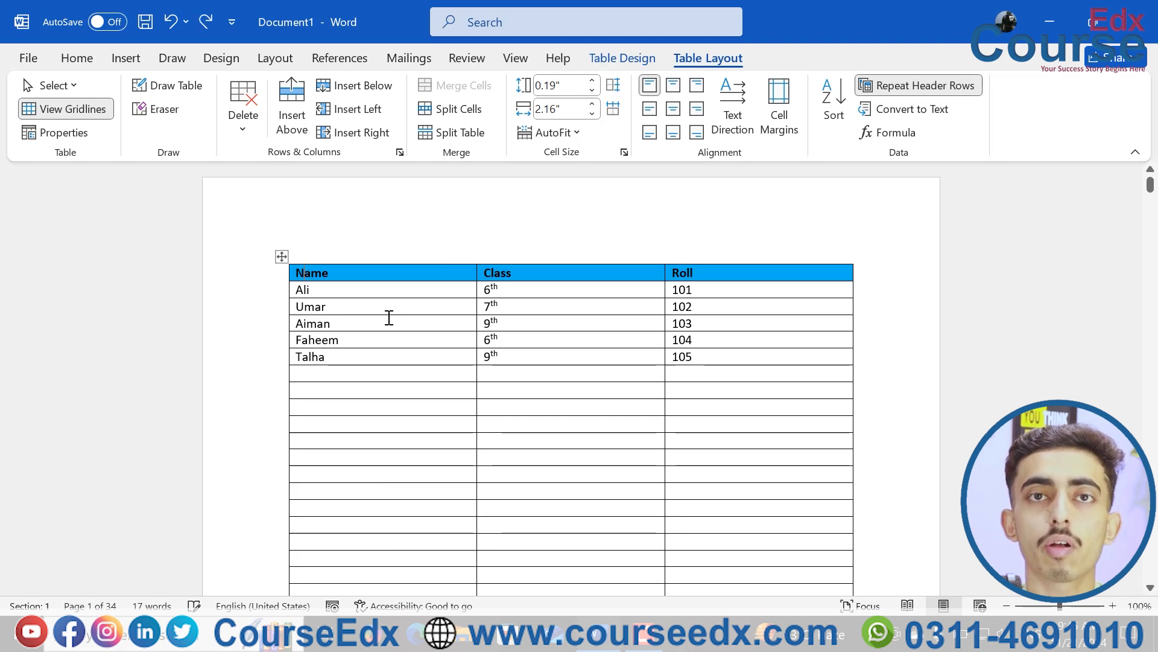
Convert the whole student table to plain text with the entries separated by tabs
{"action": "left_click", "coordinate": [283, 257]}
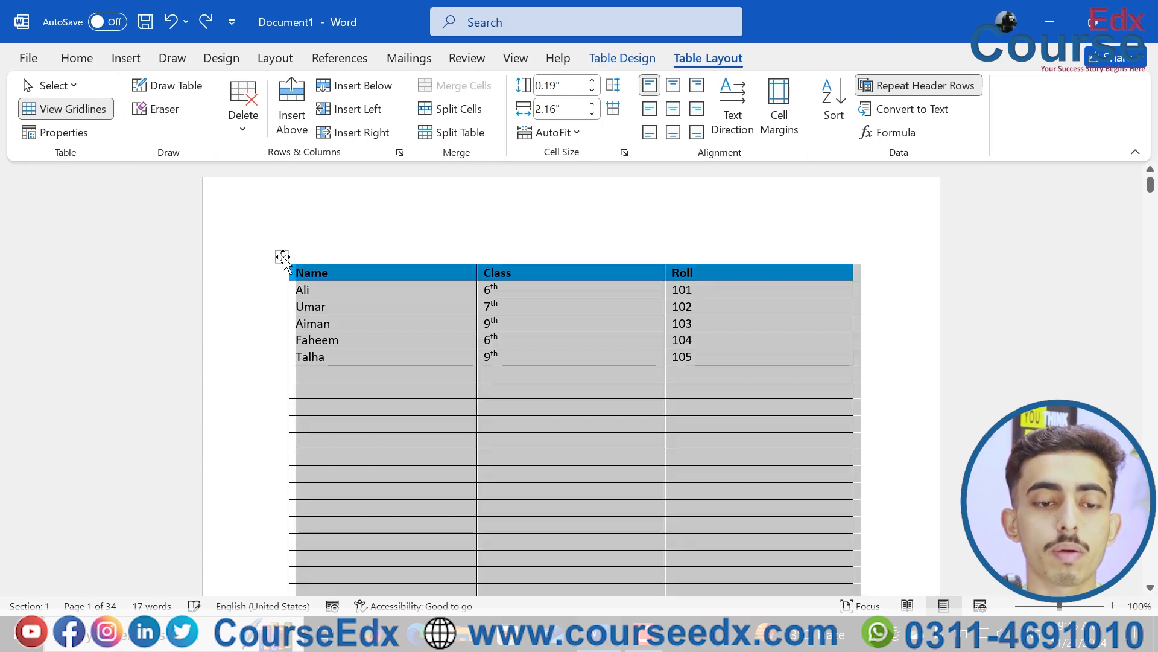
{"action": "left_click", "coordinate": [901, 113]}
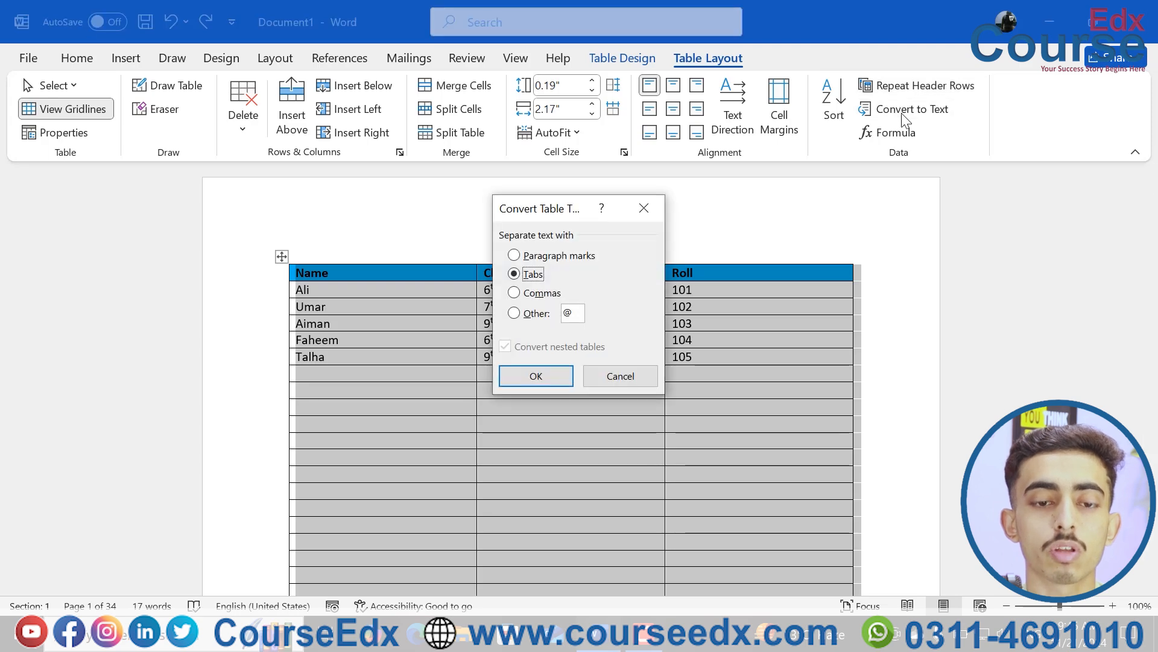
{"action": "left_click", "coordinate": [557, 376]}
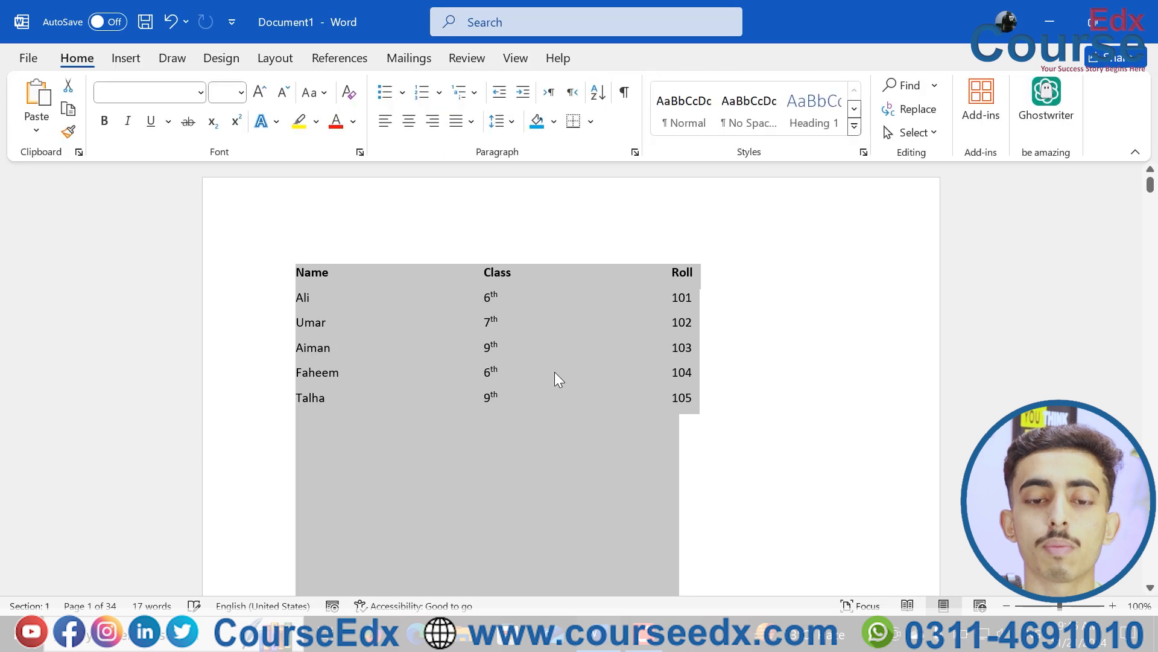
{"action": "left_click", "coordinate": [503, 348]}
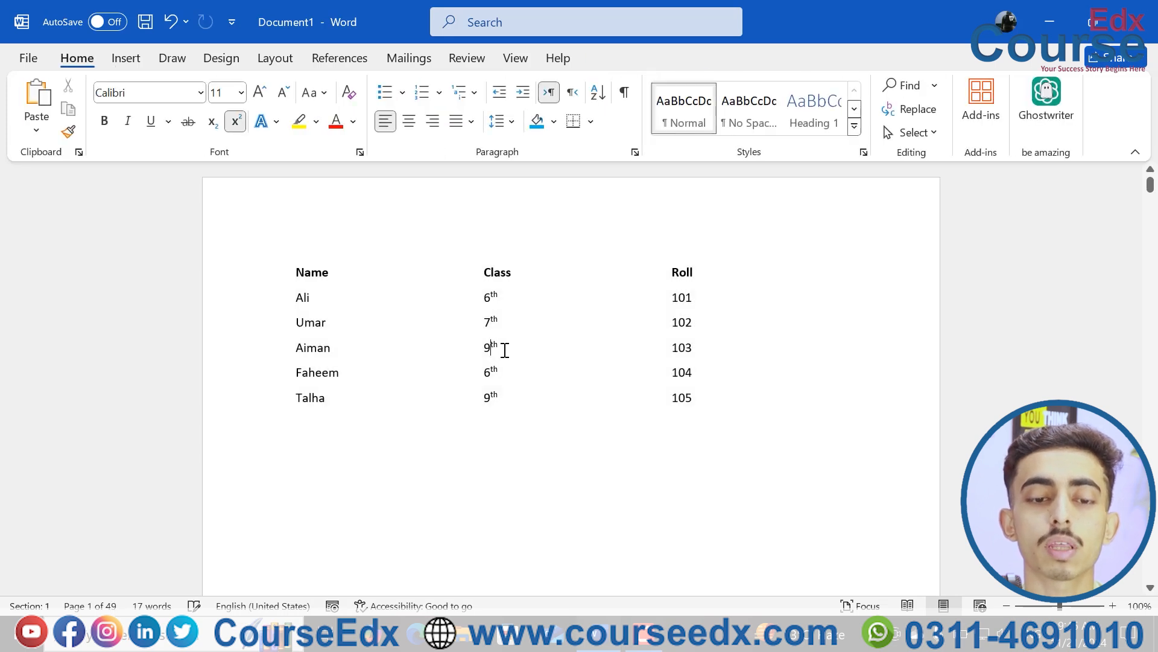
{"action": "left_click", "coordinate": [669, 346]}
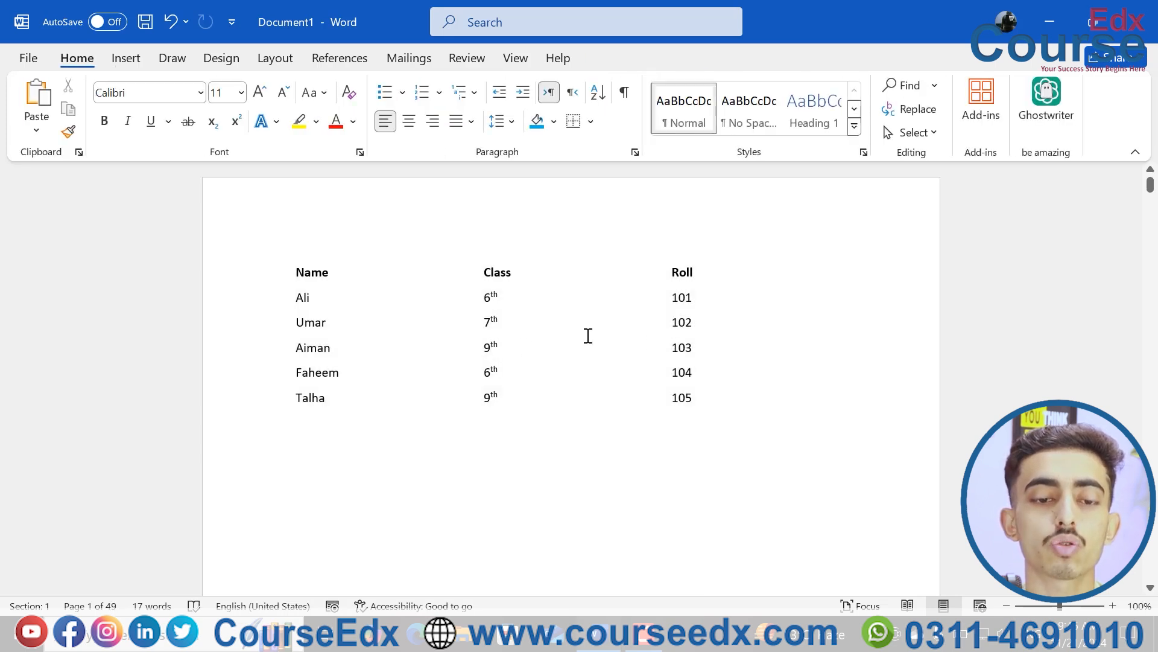
Convert all the tab-separated text back into a three-column table with automatic fixed column width
{"action": "left_click", "coordinate": [561, 336]}
{"action": "key", "text": "ctrl+a"}
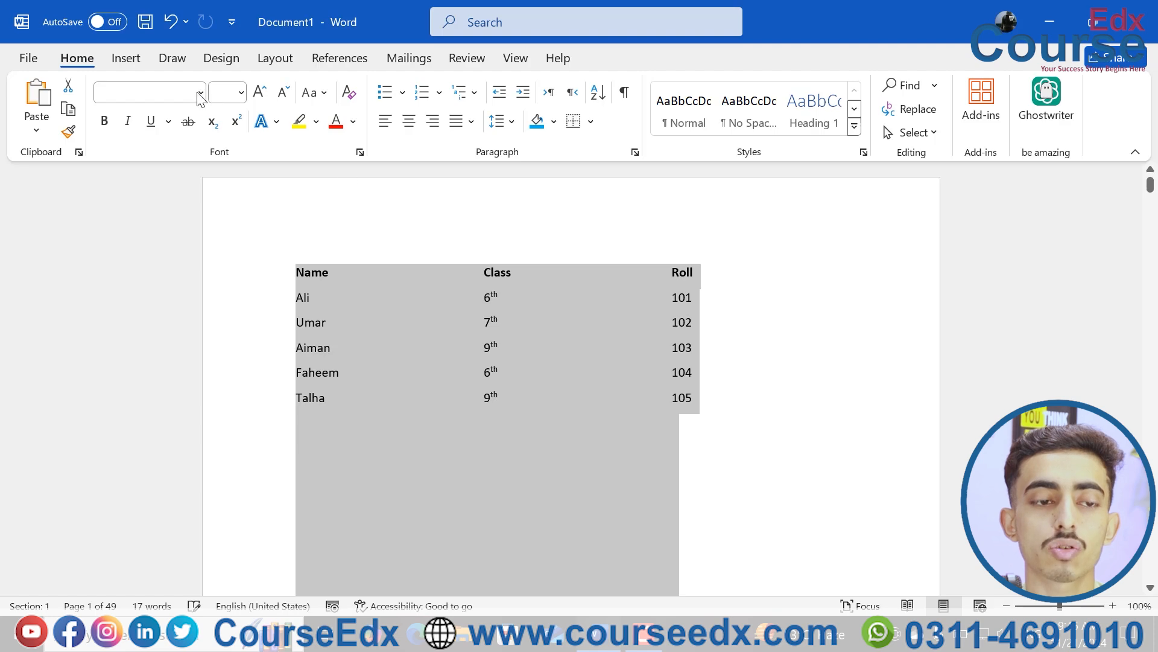
{"action": "left_click", "coordinate": [126, 57]}
{"action": "left_click", "coordinate": [155, 124]}
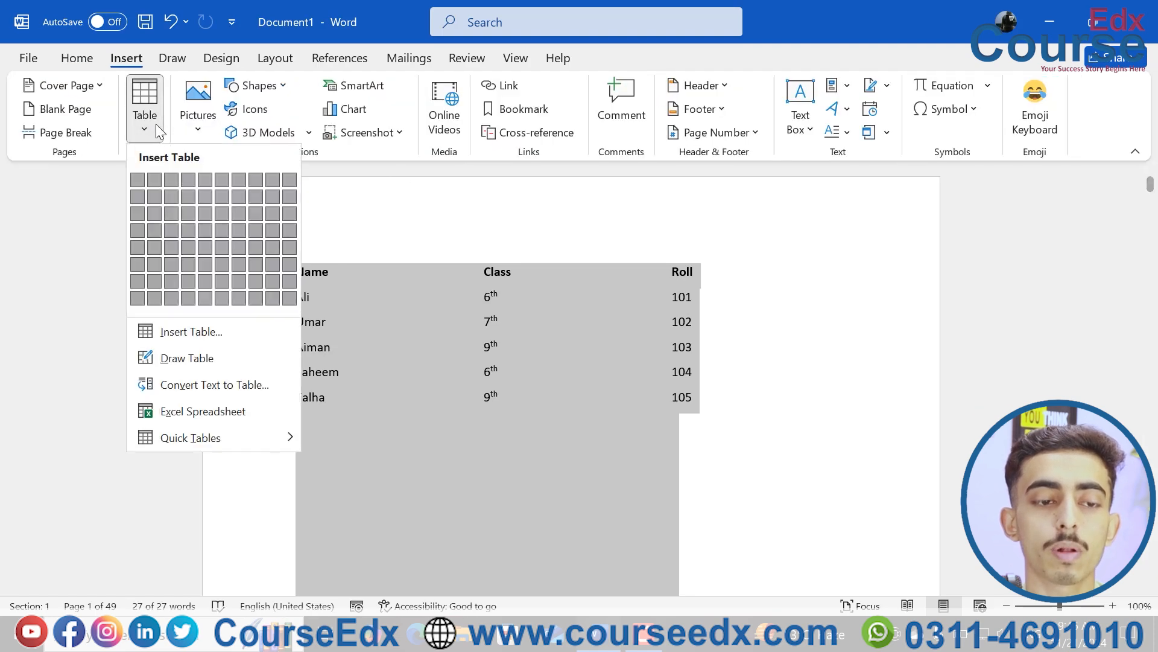
{"action": "left_click", "coordinate": [258, 386]}
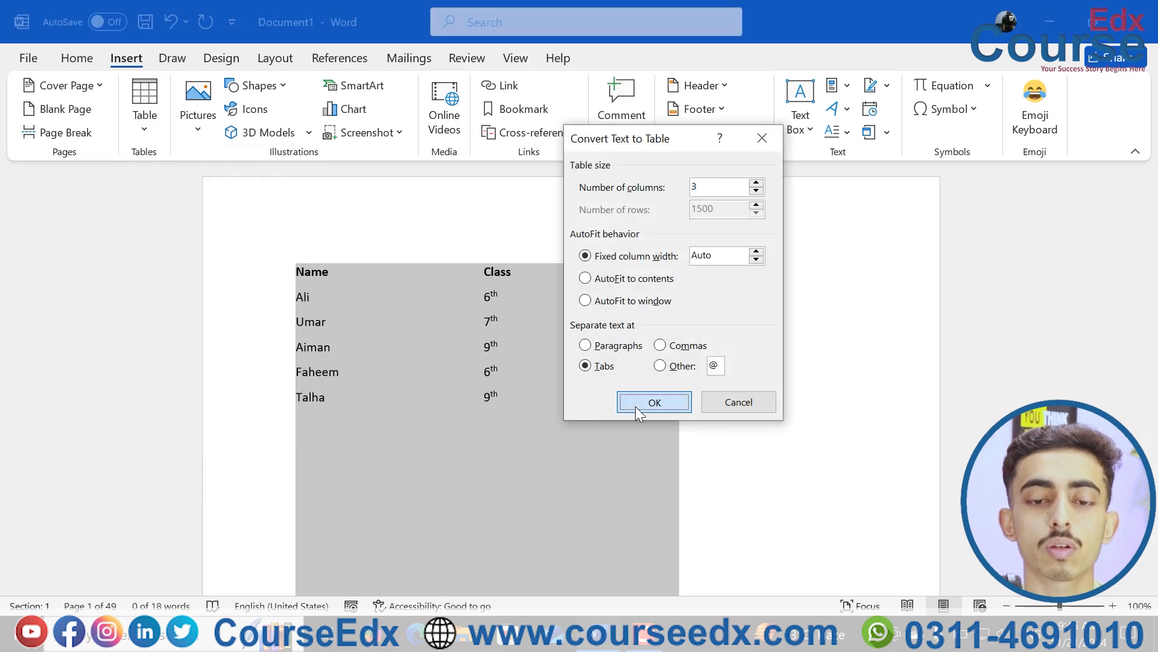
{"action": "left_click", "coordinate": [636, 406]}
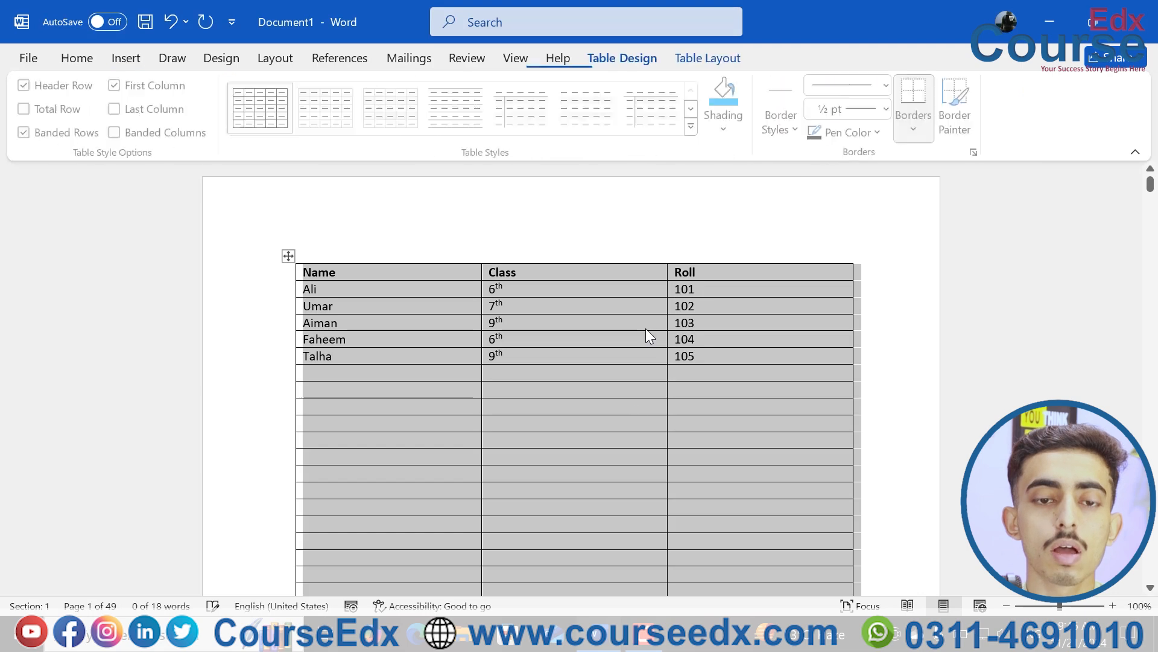
Insert the formula =sum(above) in the empty Roll cell directly below 105
{"action": "left_click", "coordinate": [707, 60]}
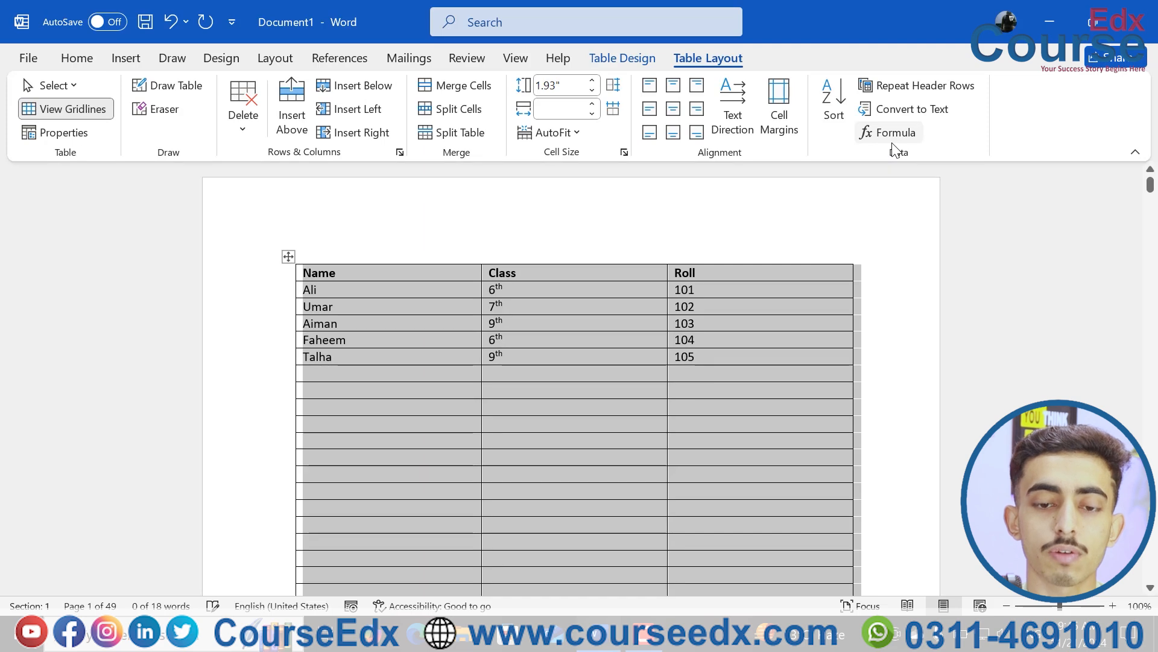
{"action": "left_click", "coordinate": [685, 382]}
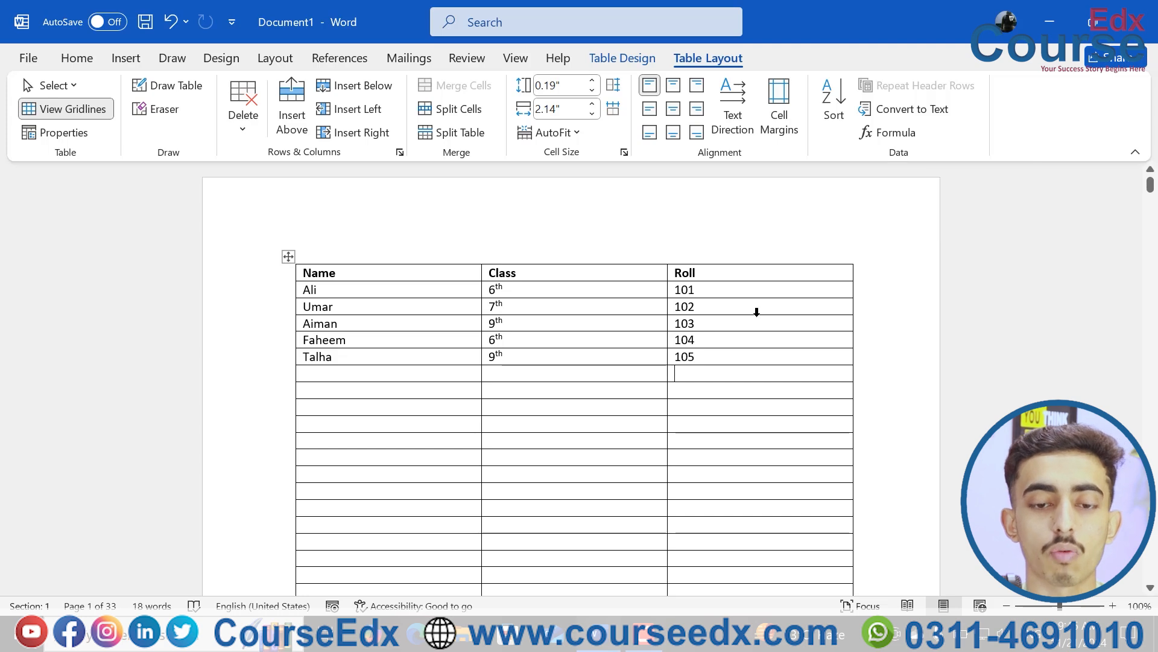
{"action": "type", "text": "1"}
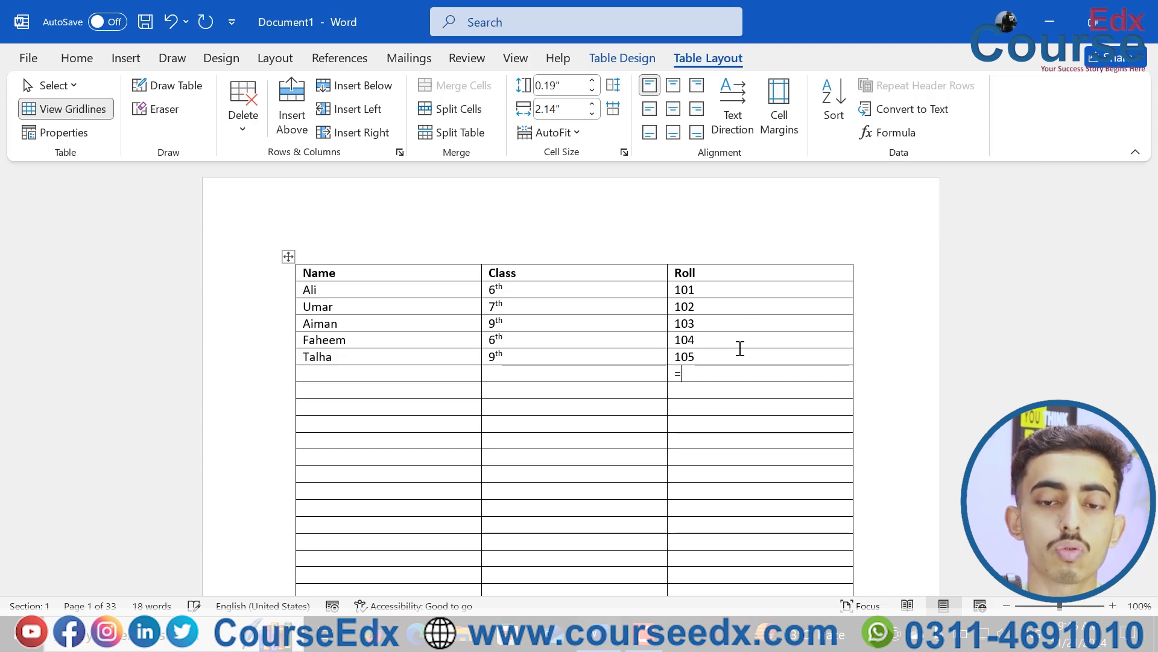
{"action": "key", "text": "BackSpace"}
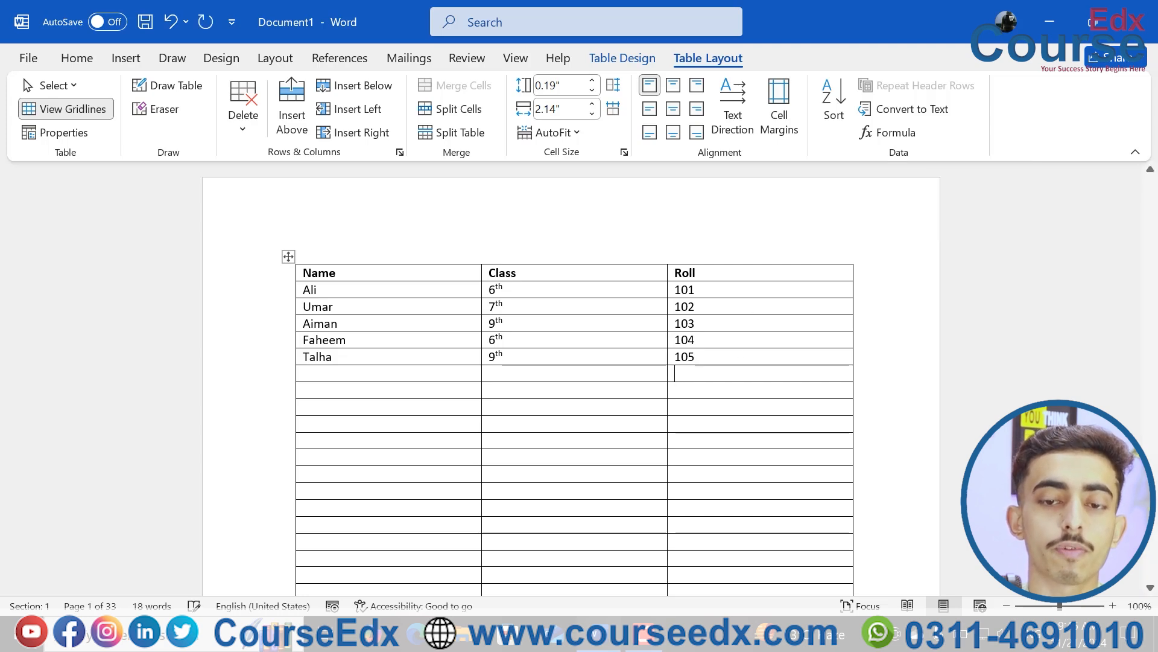
{"action": "left_click", "coordinate": [905, 133]}
{"action": "key", "text": "BackSpace"}
{"action": "key", "text": "BackSpace"}
{"action": "key", "text": "BackSpace"}
{"action": "key", "text": "BackSpace"}
{"action": "key", "text": "BackSpace"}
{"action": "key", "text": "BackSpace"}
{"action": "key", "text": "BackSpace"}
{"action": "key", "text": "BackSpace"}
{"action": "key", "text": "BackSpace"}
{"action": "key", "text": "BackSpace"}
{"action": "key", "text": "BackSpace"}
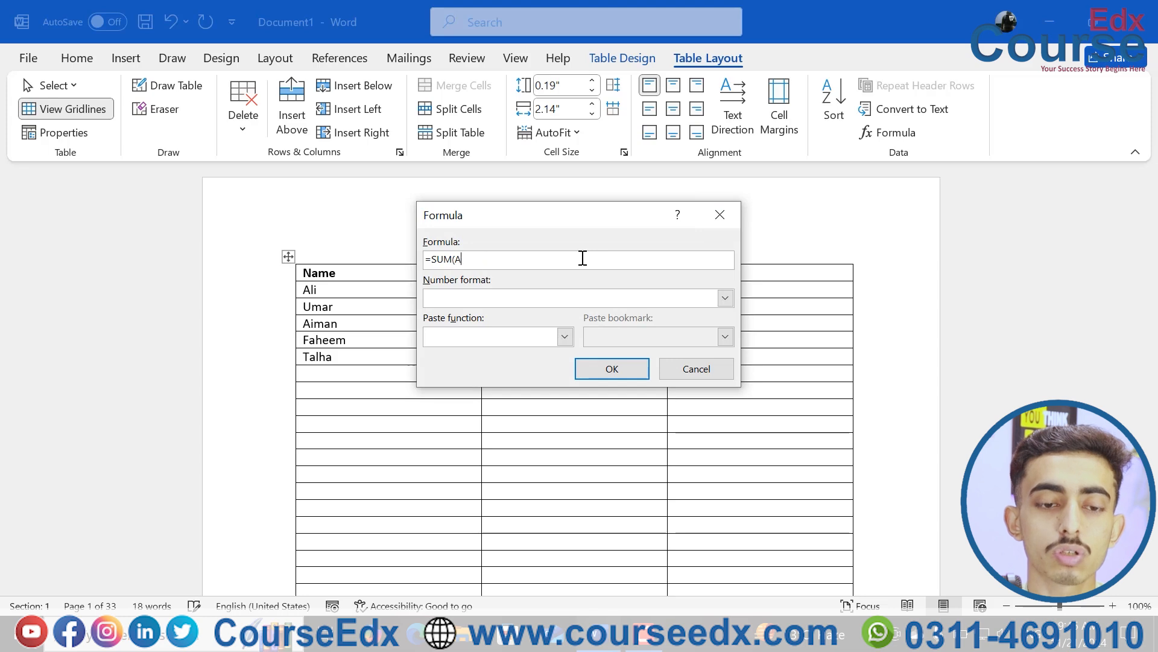
{"action": "type", "text": "=sum(abo"}
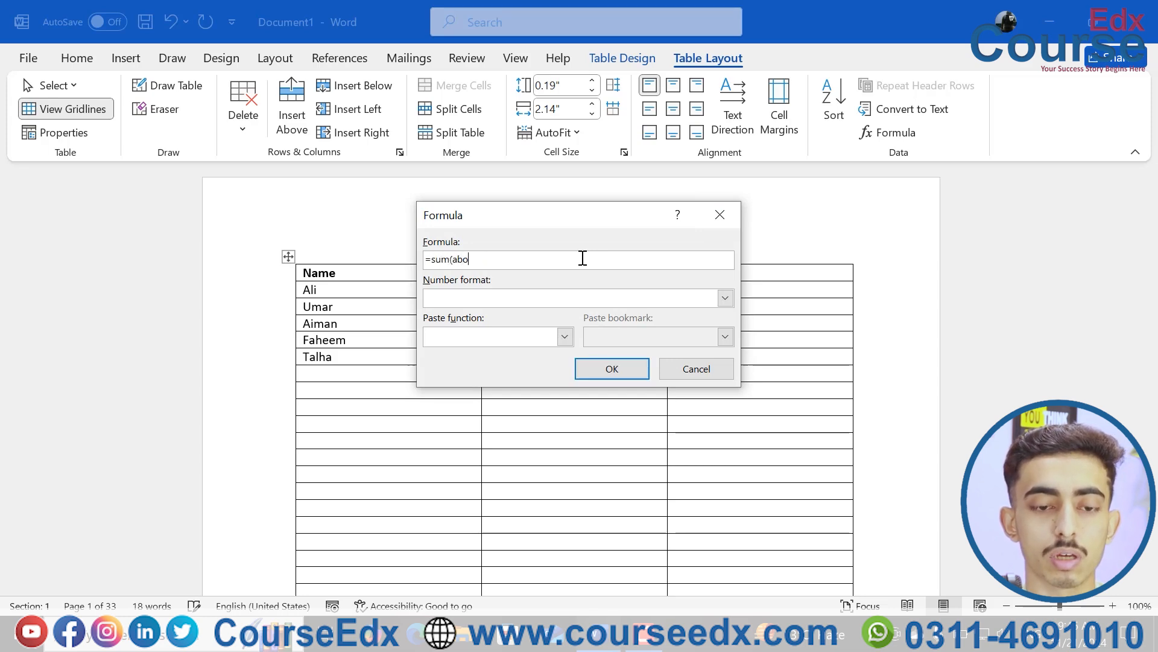
{"action": "type", "text": "ve)"}
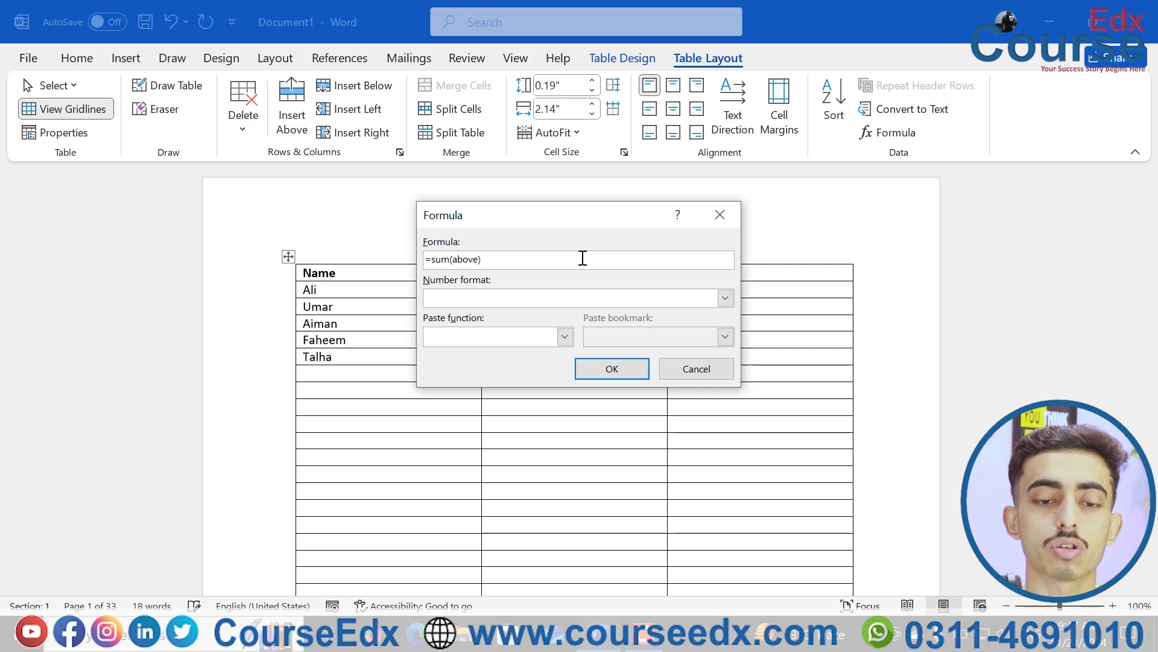
{"action": "left_click", "coordinate": [611, 369]}
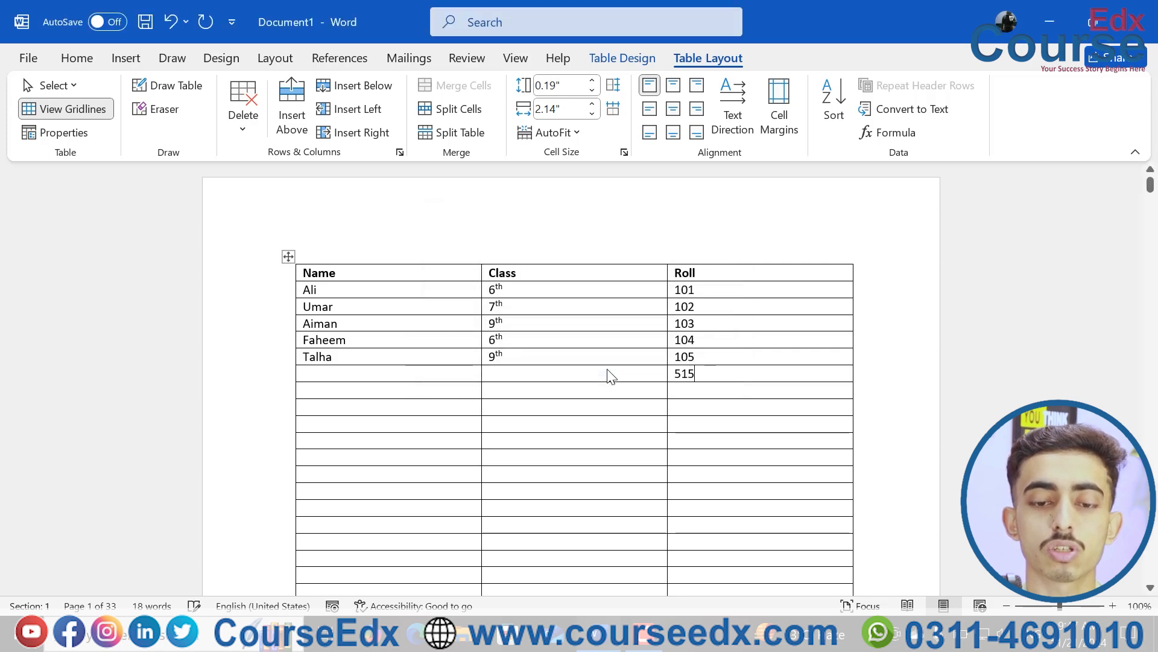